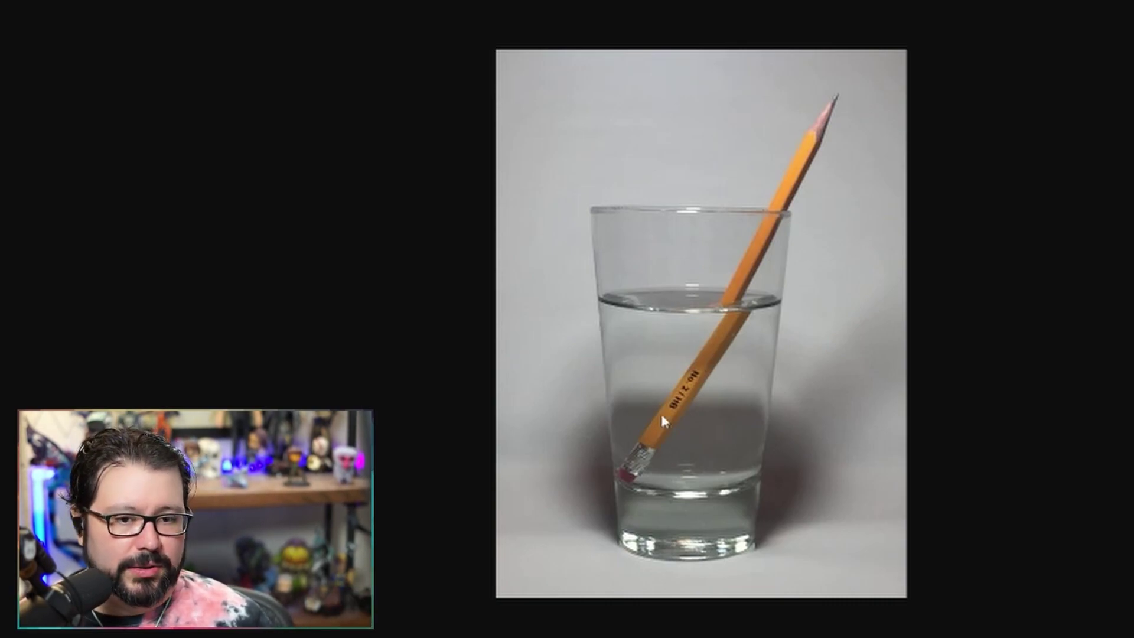
pyautogui.press('Right')
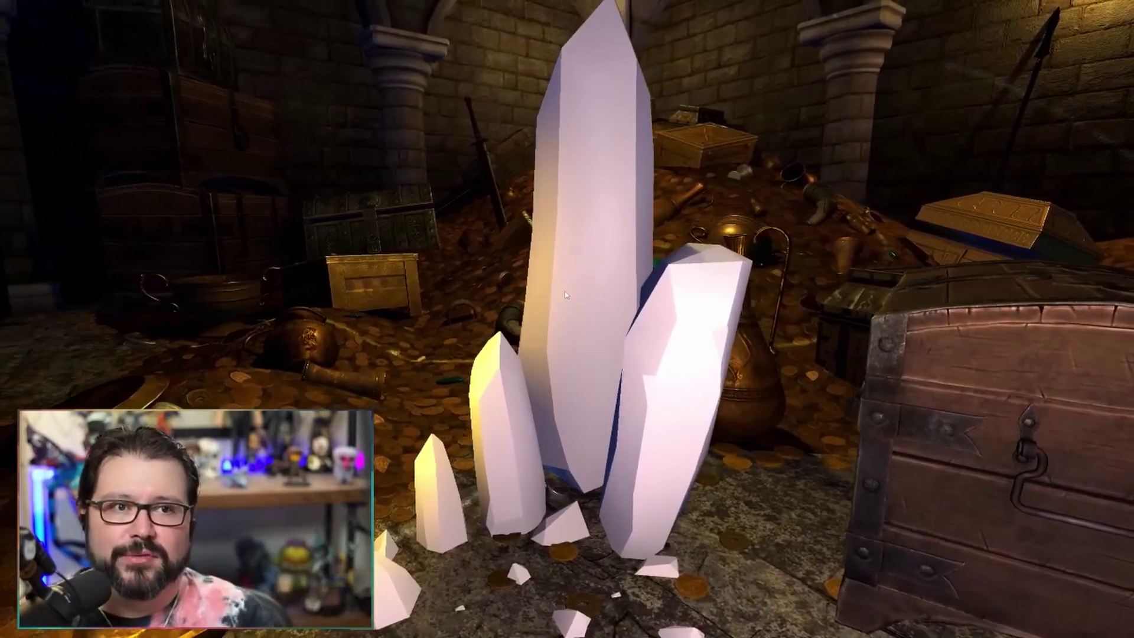
# - Leave the full-screen game view, open the URP-HighFidelity asset's properties from the project's graphics settings, and enable Opaque Texture
pyautogui.press('F11')
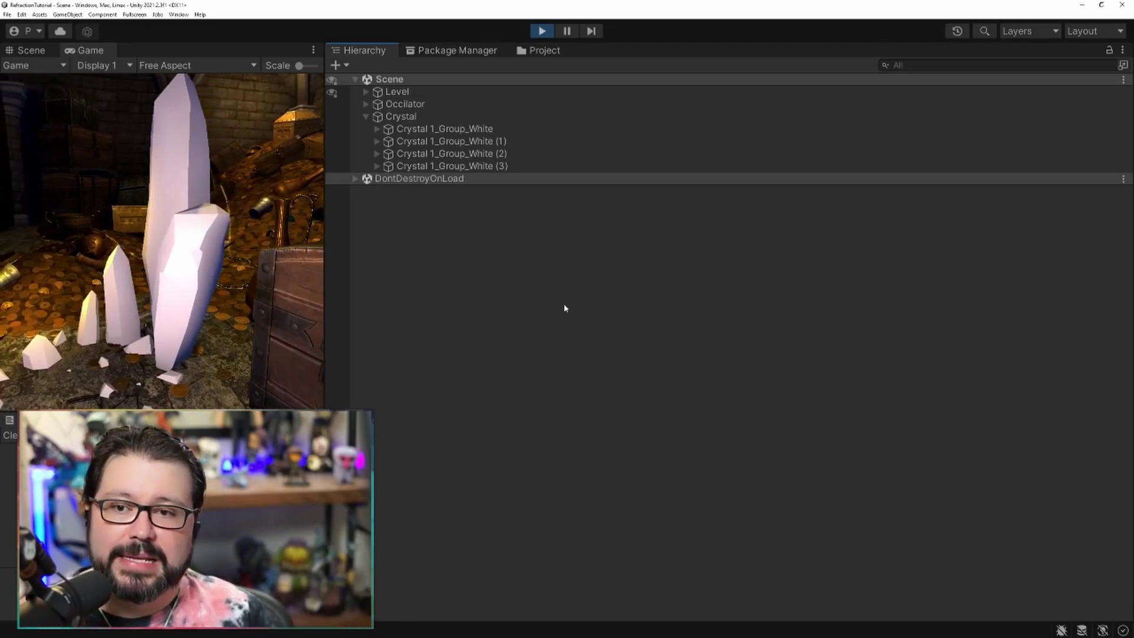
pyautogui.click(22, 14)
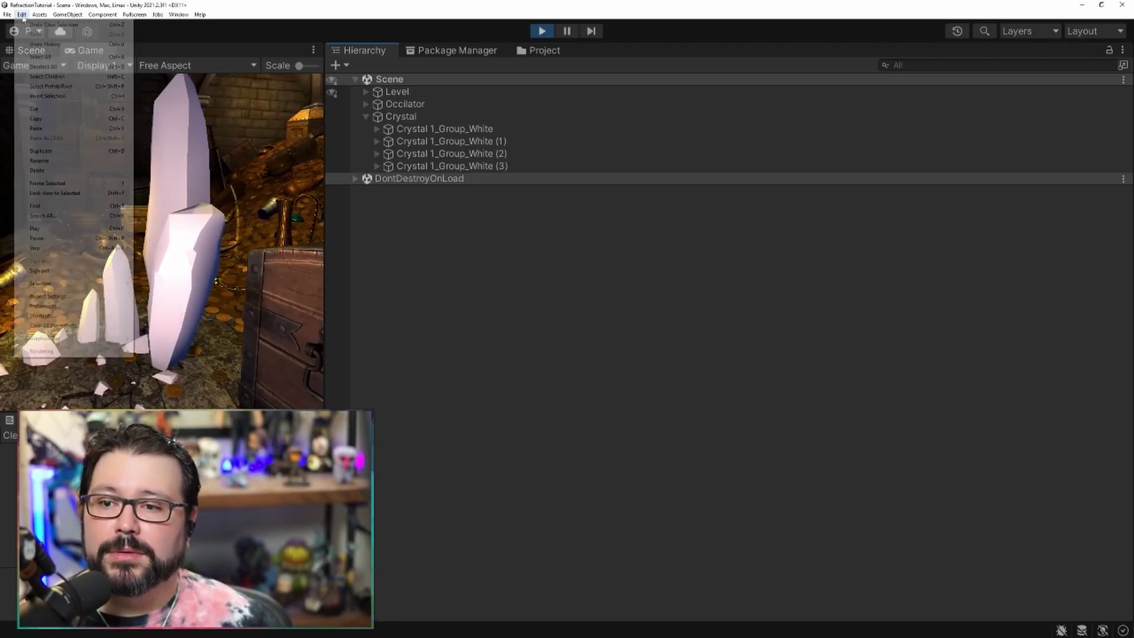
pyautogui.click(66, 297)
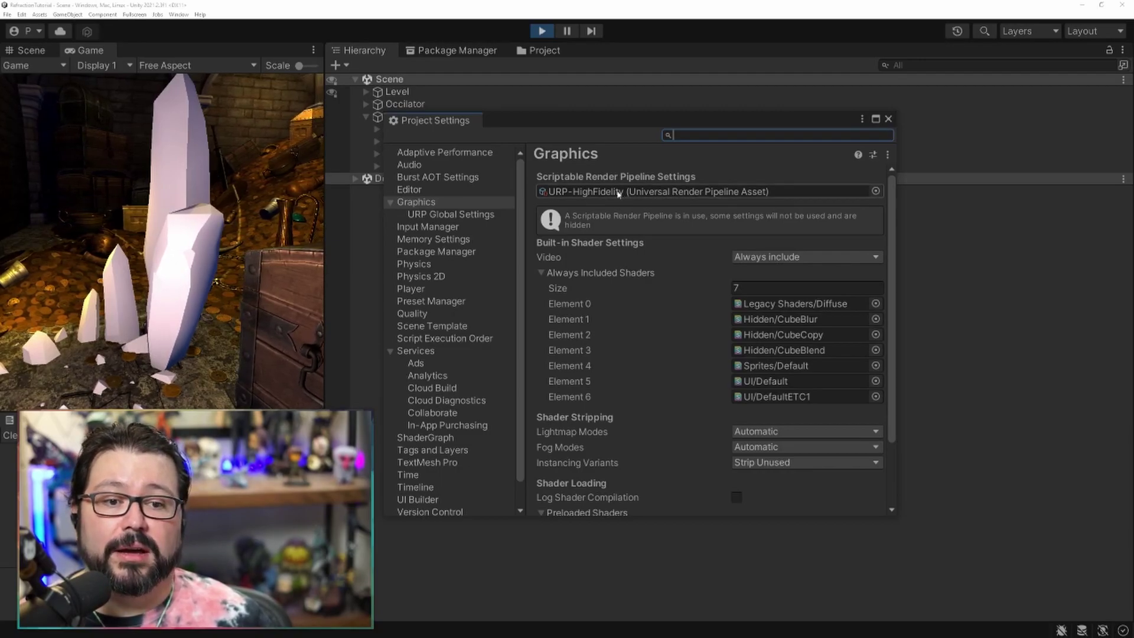
pyautogui.rightClick(669, 192)
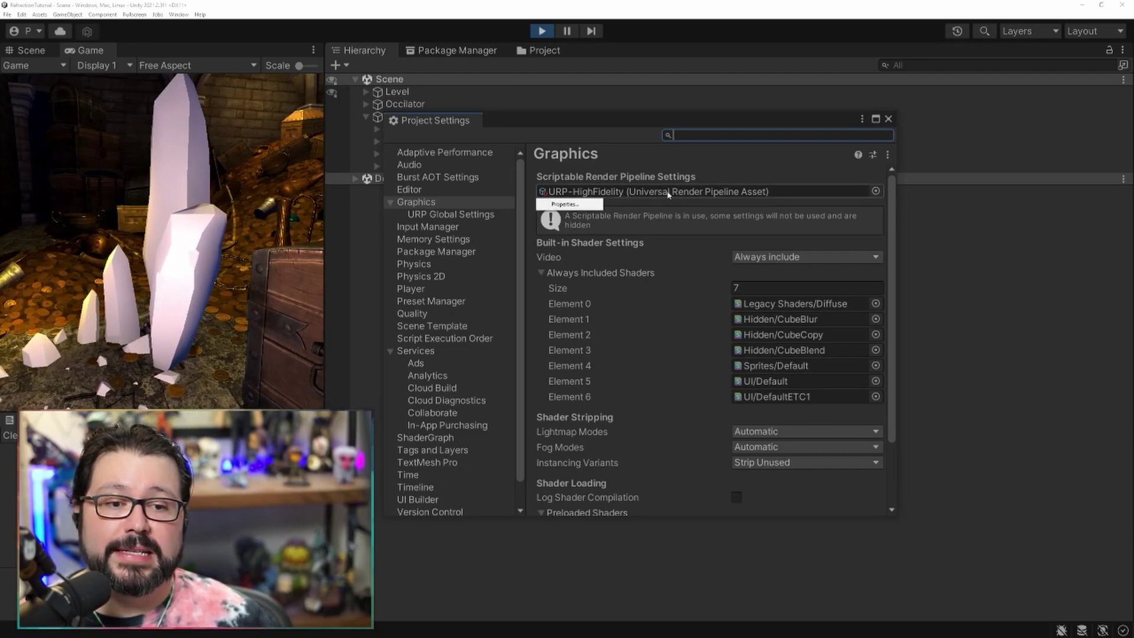
pyautogui.click(567, 204)
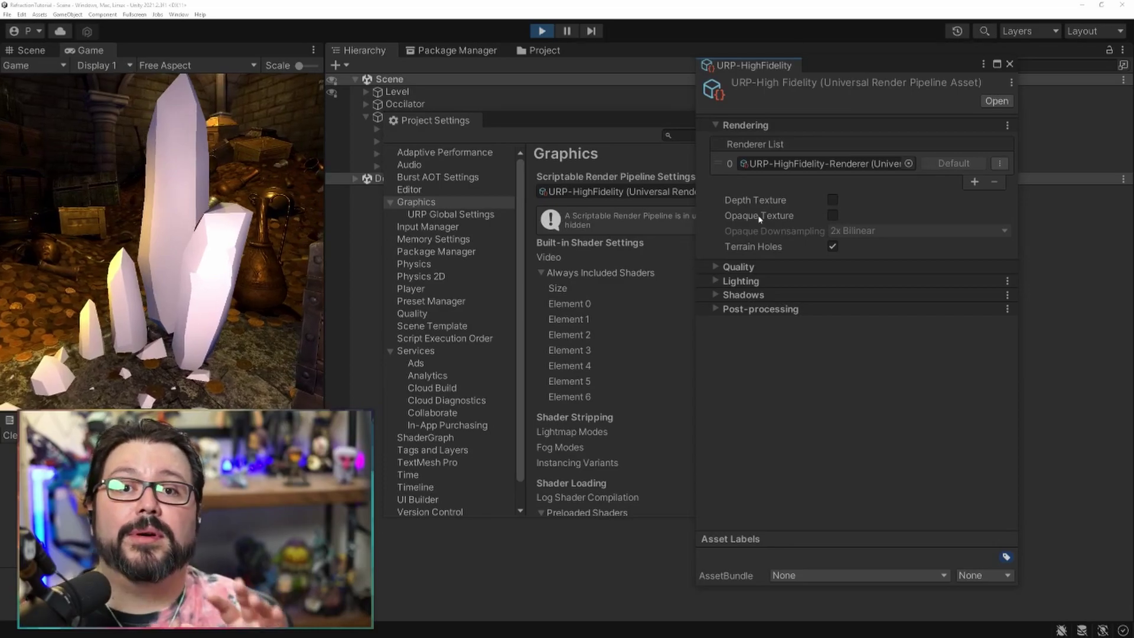
pyautogui.click(832, 215)
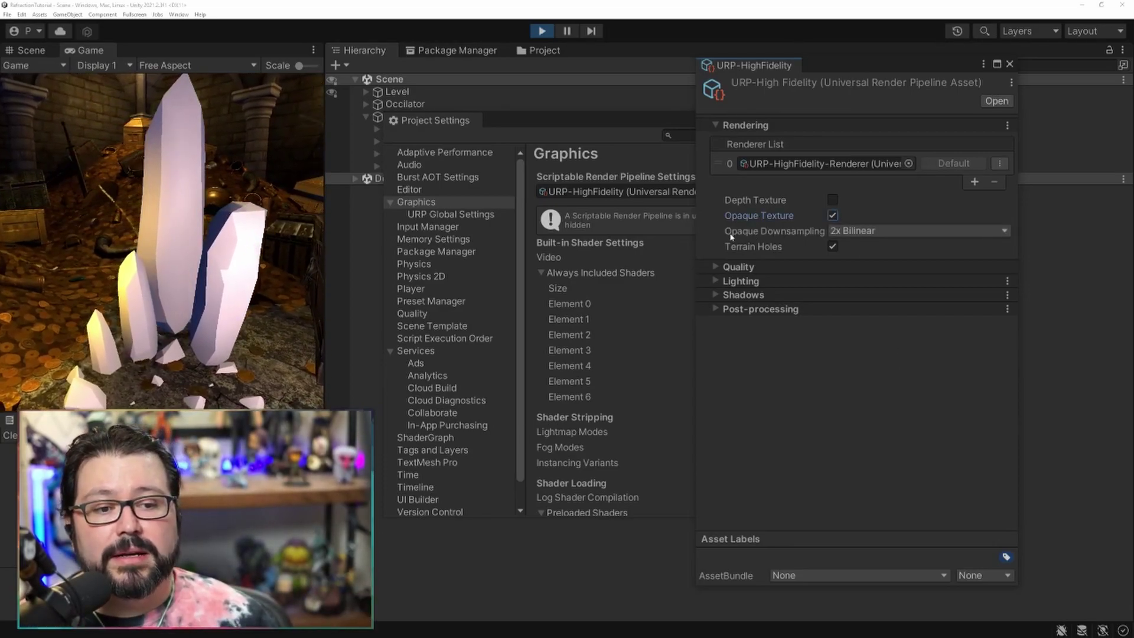
pyautogui.click(851, 231)
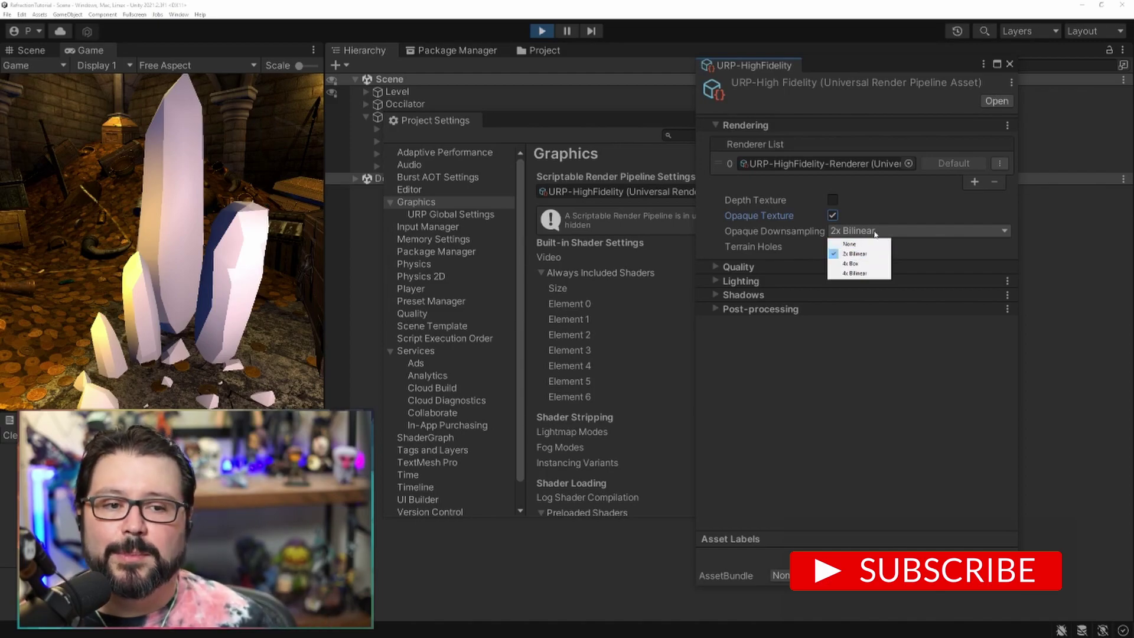
pyautogui.click(886, 357)
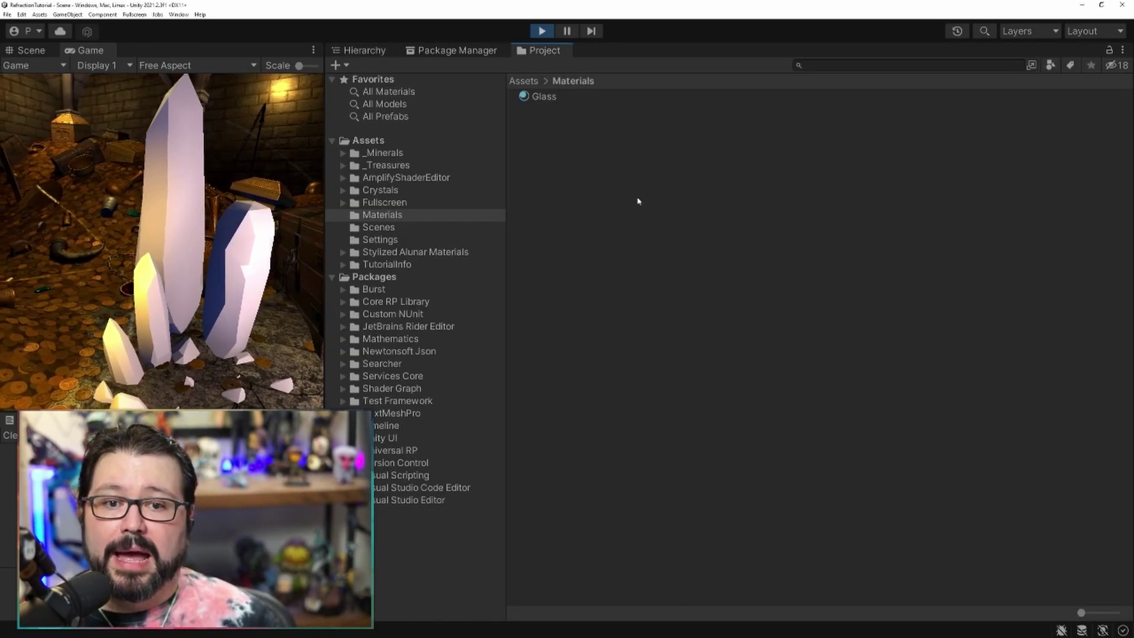
# - Create a URP Lit Shader Graph named Refraction in the Materials folder and open it for editing
pyautogui.rightClick(643, 166)
pyautogui.moveTo(767, 171)
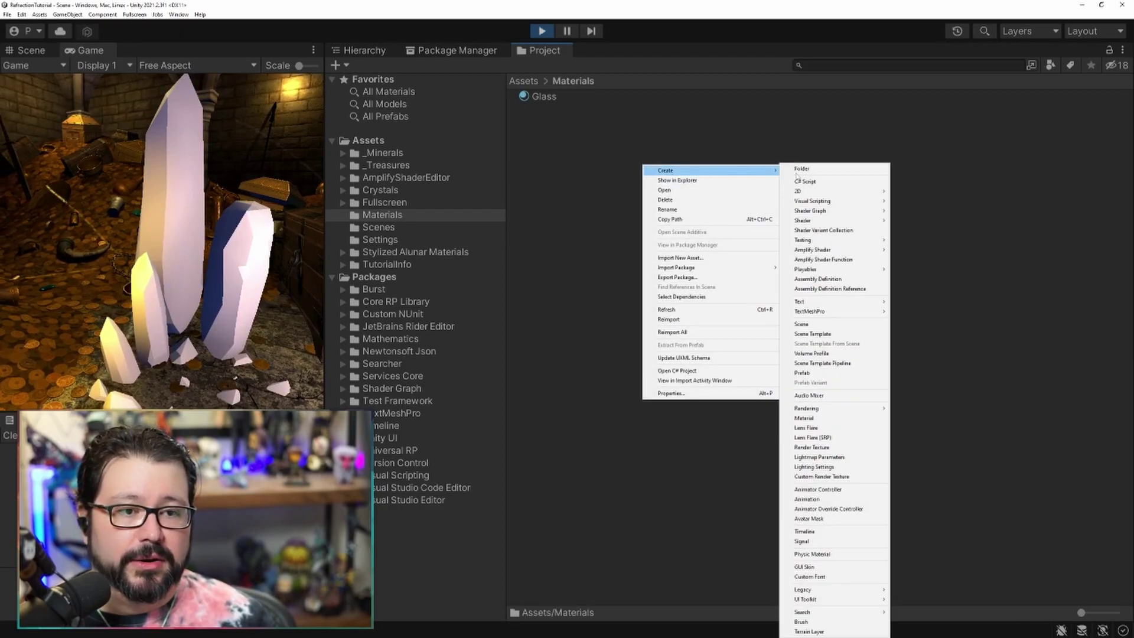
pyautogui.moveTo(815, 211)
pyautogui.moveTo(927, 215)
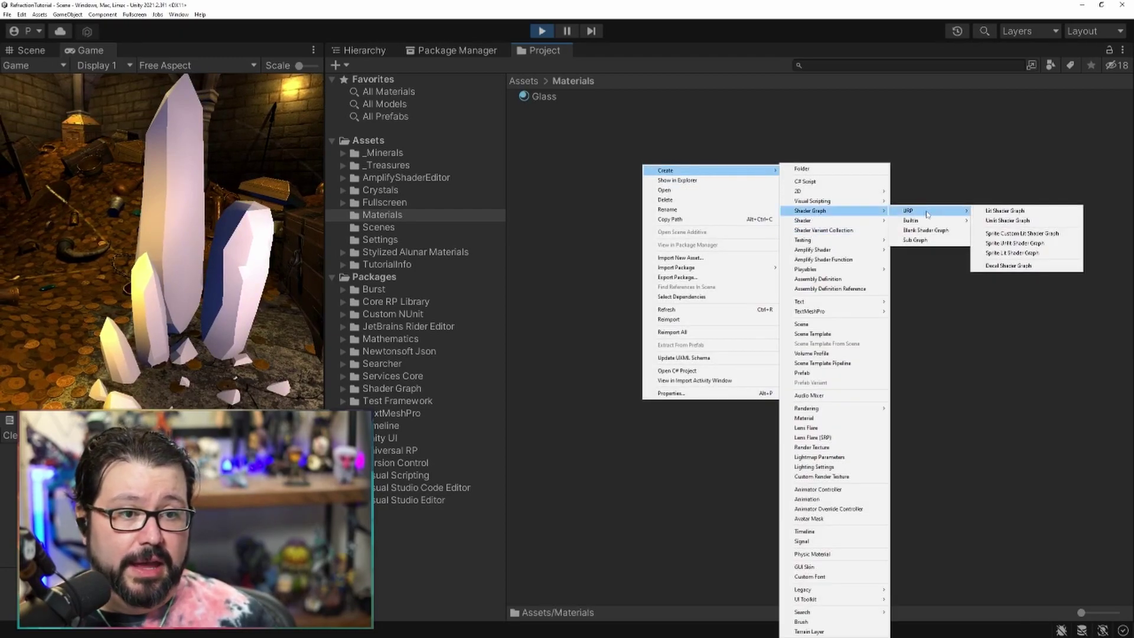
pyautogui.click(998, 211)
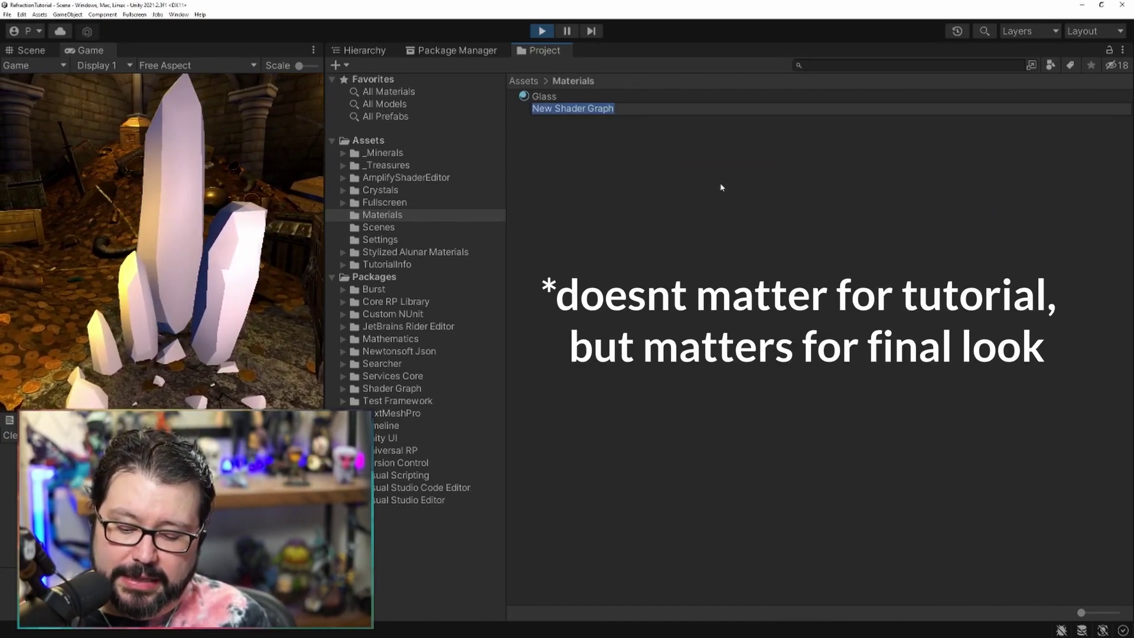
pyautogui.write('Refracti')
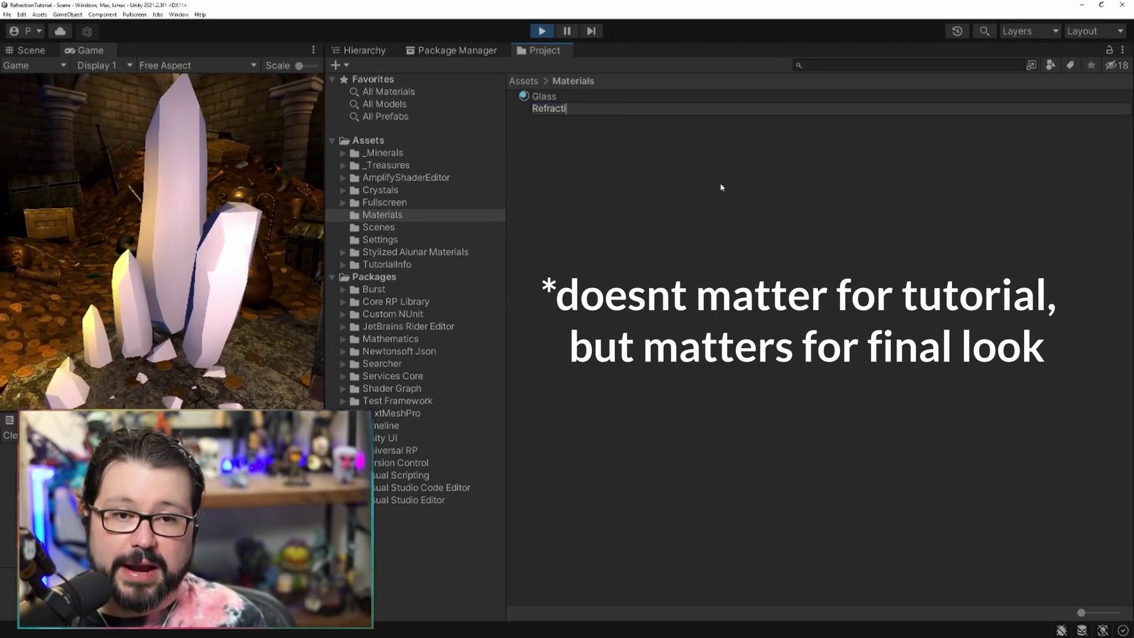
pyautogui.press('Return')
pyautogui.press('Return')
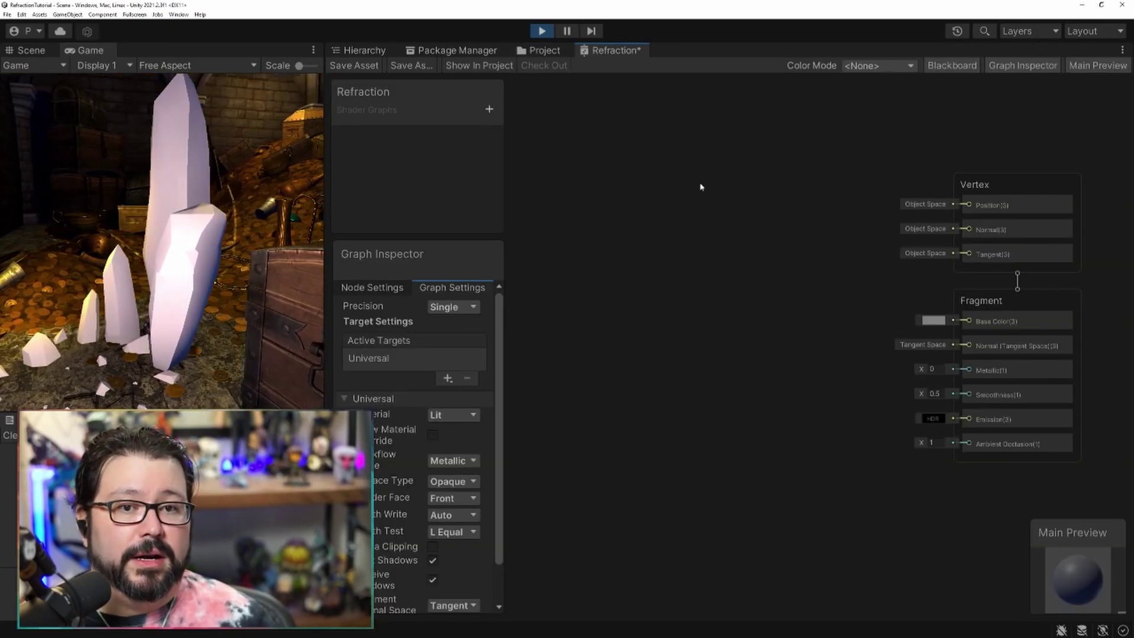
# - Set the Base Color of the Refraction graph's Fragment block to red
pyautogui.click(933, 320)
pyautogui.moveTo(1013, 393); pyautogui.dragTo(1045, 357)
pyautogui.click(803, 274)
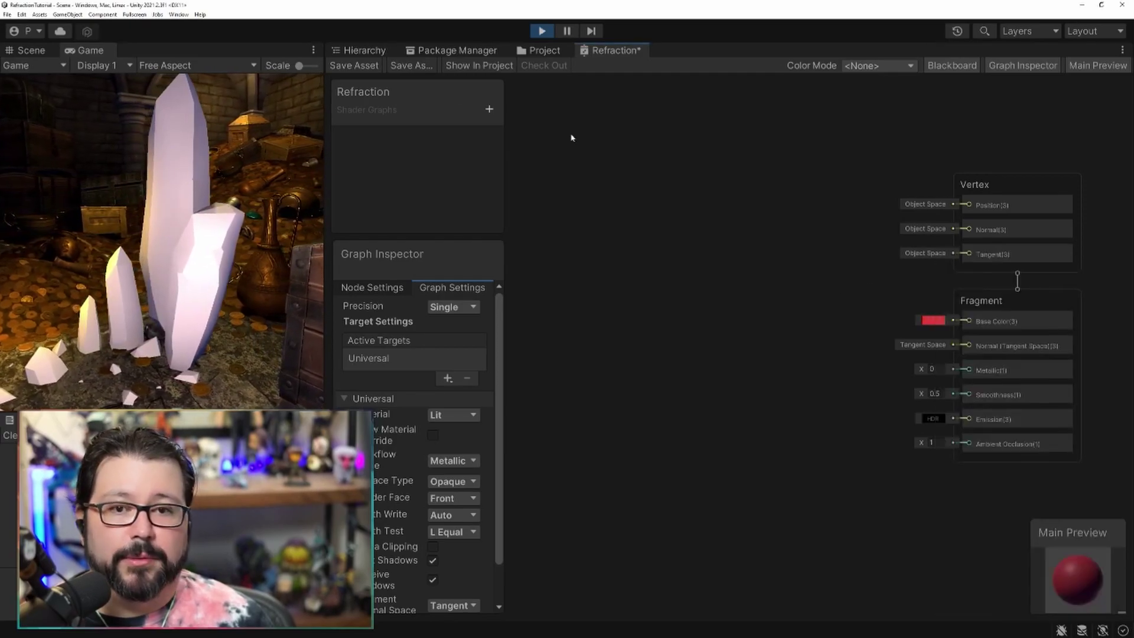
# - Assign the Shader Graphs/Refraction shader to the Glass material through its properties window
pyautogui.click(539, 52)
pyautogui.click(542, 99)
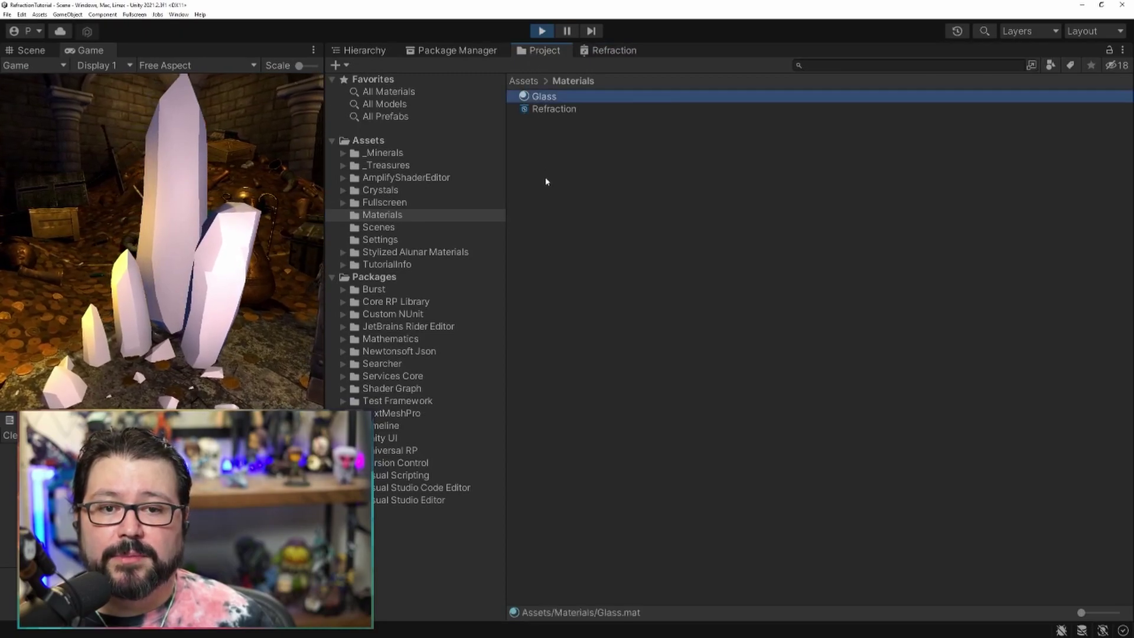
pyautogui.rightClick(557, 104)
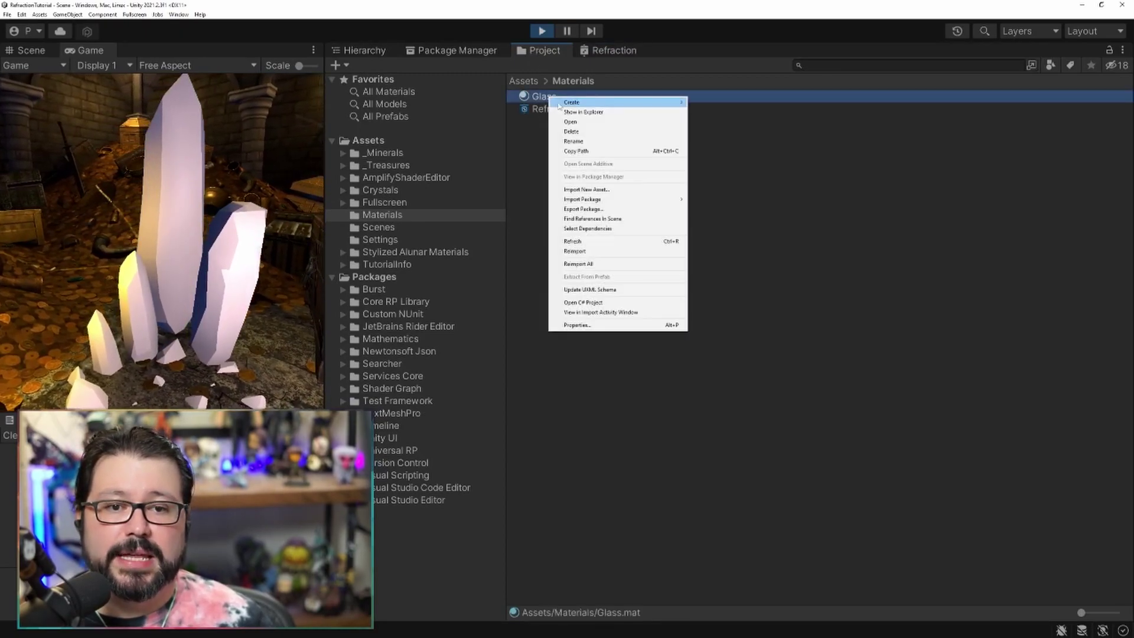
pyautogui.click(595, 323)
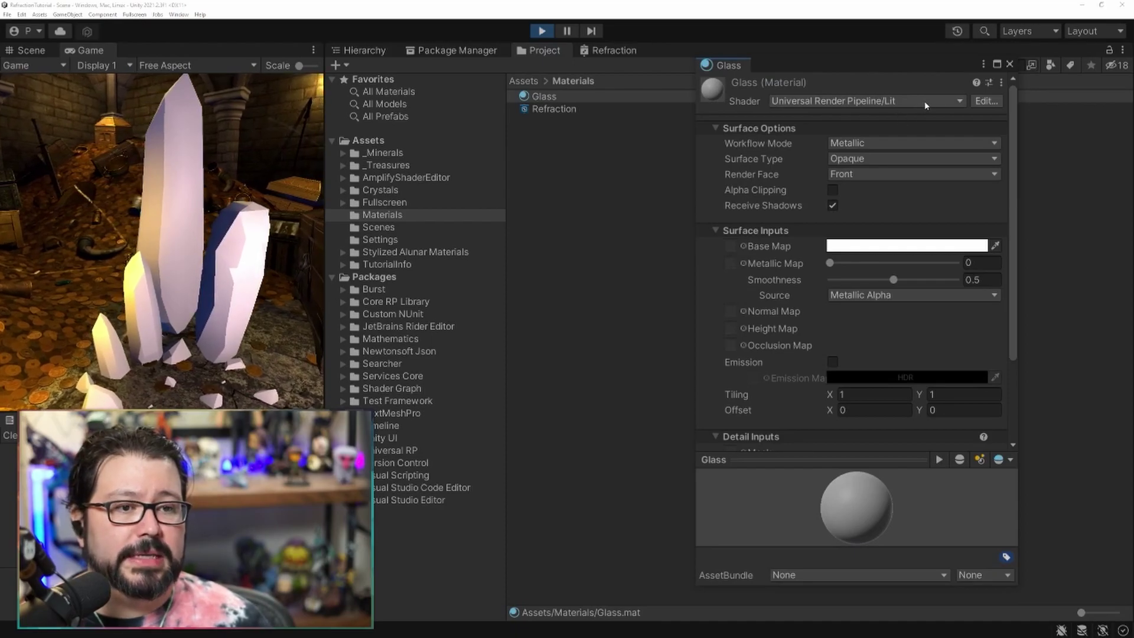
pyautogui.click(961, 104)
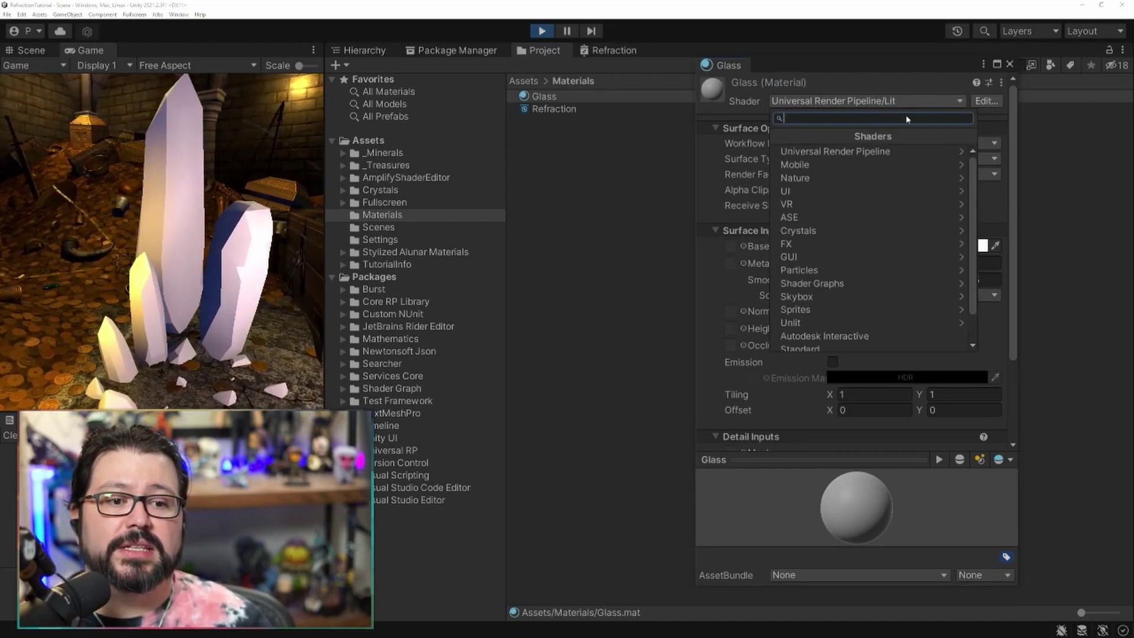
pyautogui.click(839, 275)
pyautogui.click(811, 217)
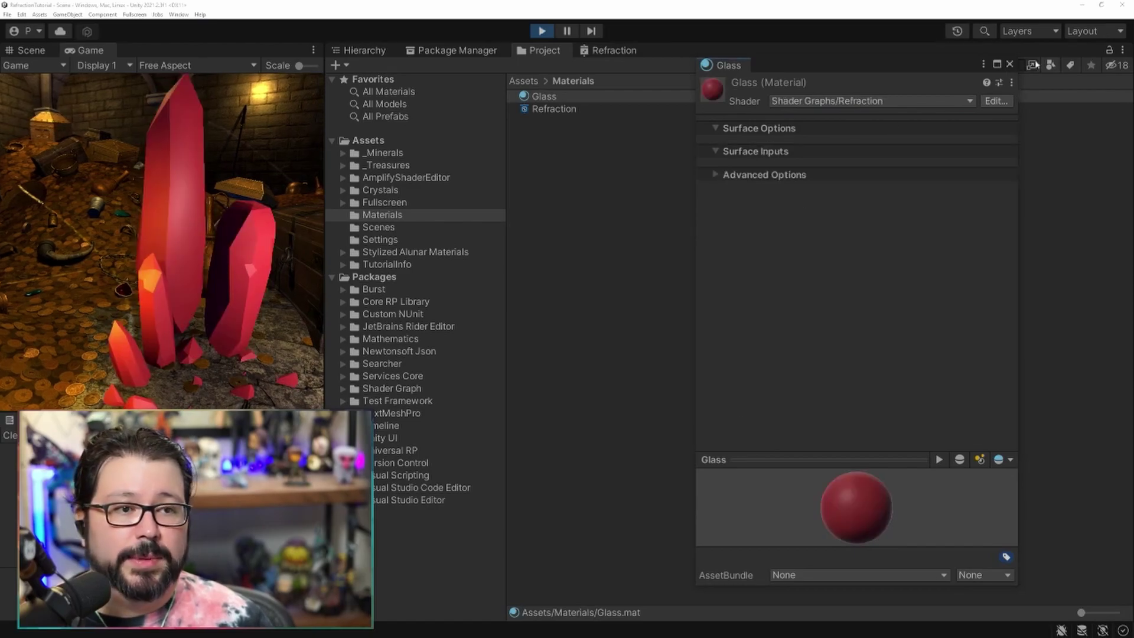
pyautogui.click(1008, 65)
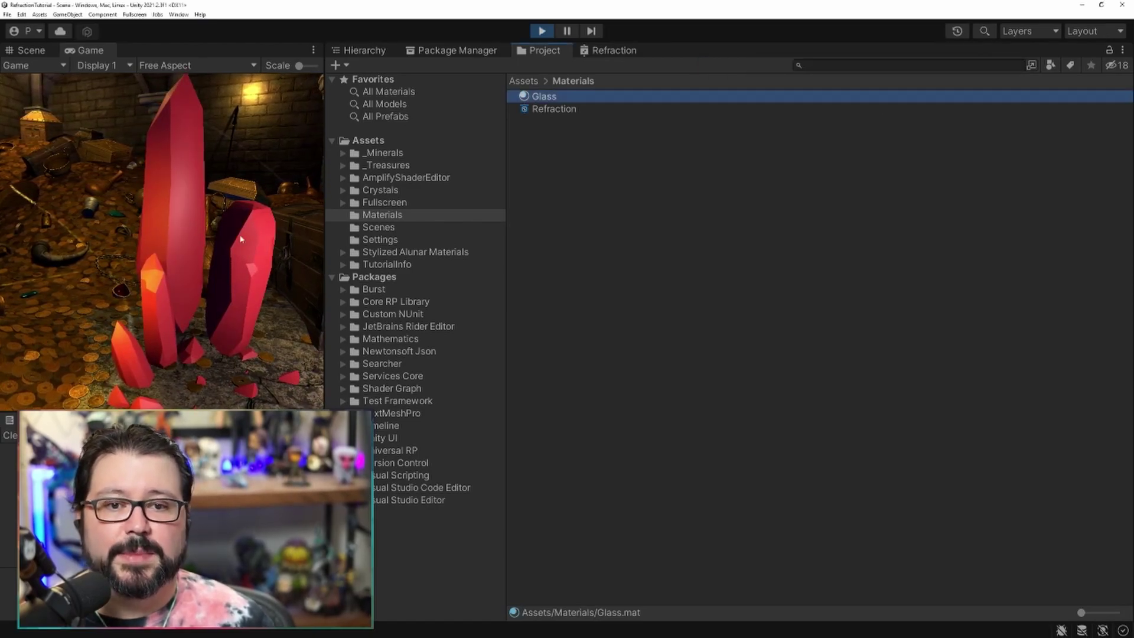
# - Add a Scene Color node to the Refraction graph, connect its output to the Fragment's Base Color, and save the asset
pyautogui.click(602, 52)
pyautogui.rightClick(549, 185)
pyautogui.click(571, 188)
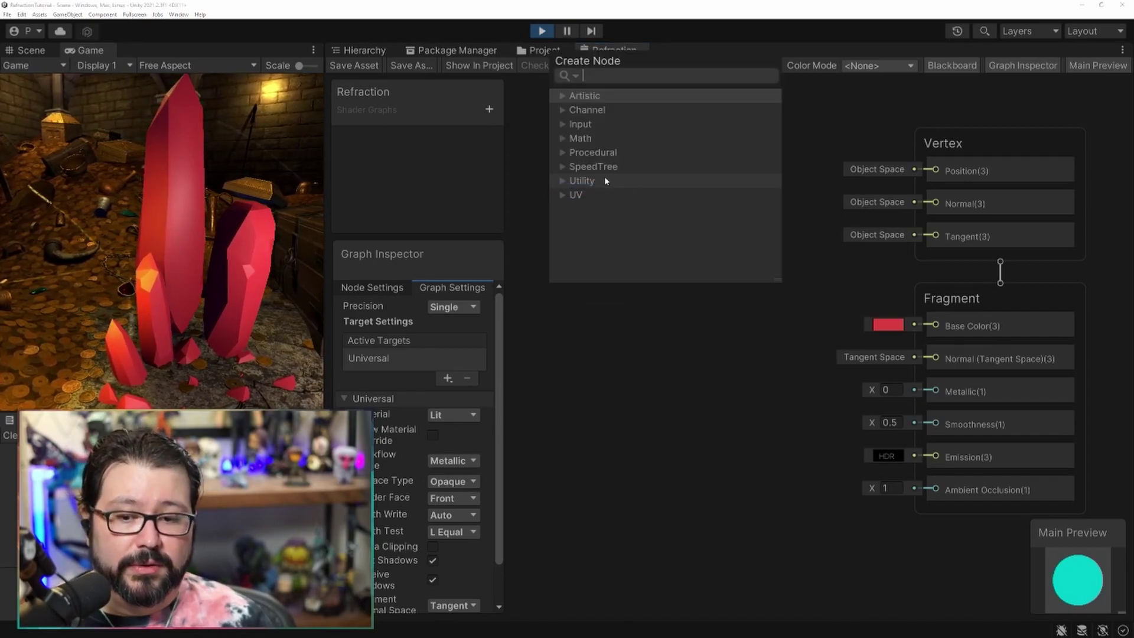
pyautogui.write('scen')
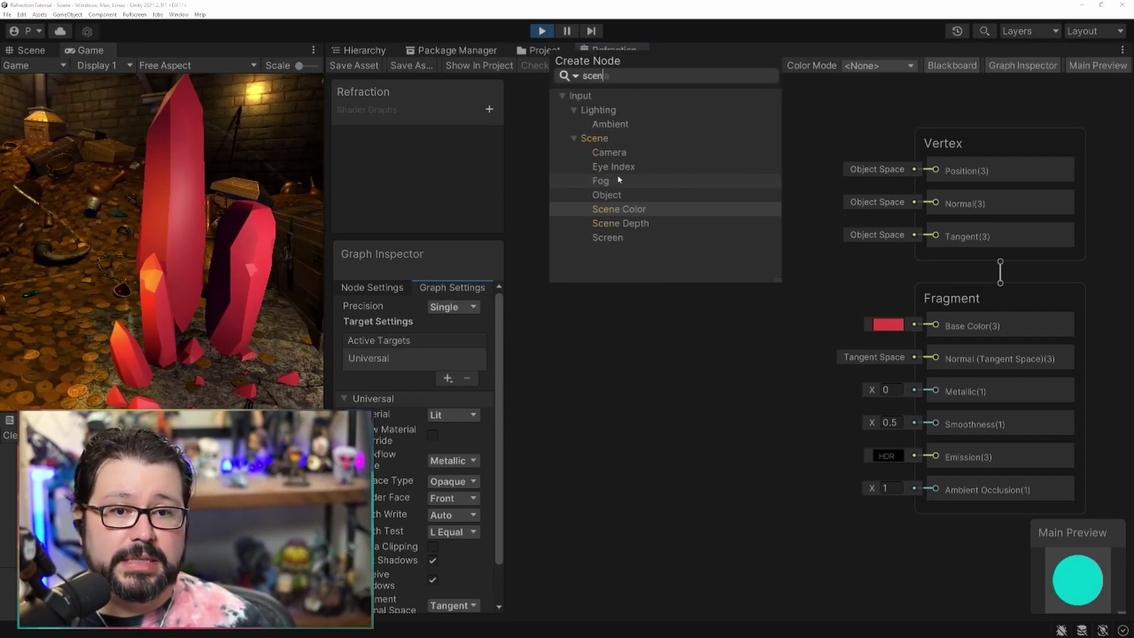
pyautogui.click(623, 209)
pyautogui.moveTo(645, 241); pyautogui.dragTo(935, 325)
pyautogui.moveTo(621, 211); pyautogui.dragTo(668, 222)
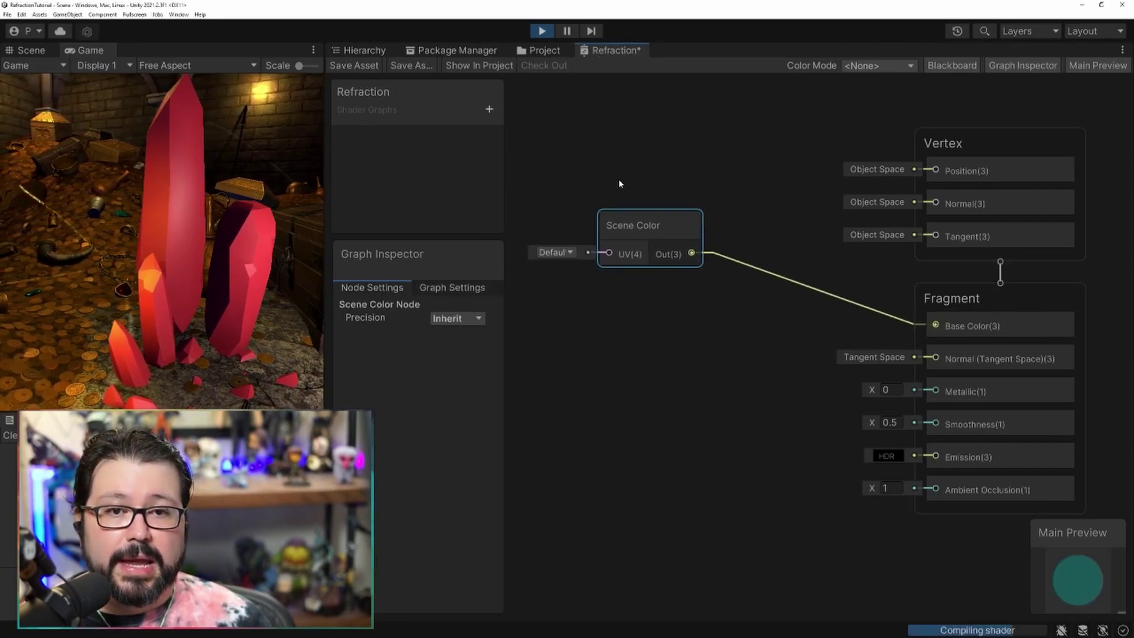
pyautogui.click(355, 65)
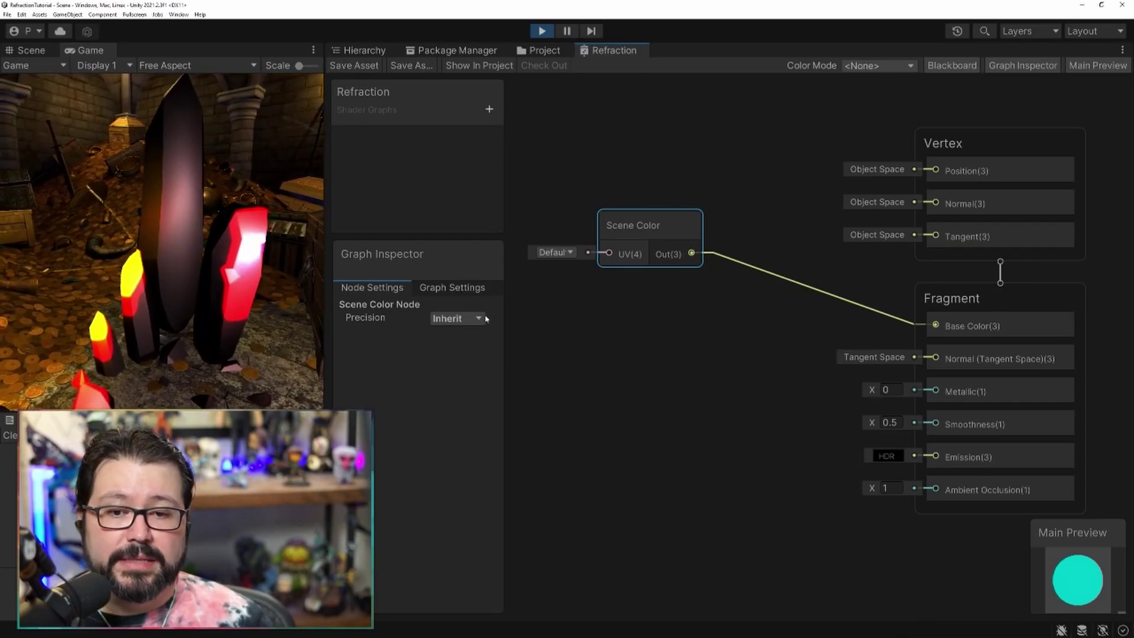
# - Set the Refraction graph's Surface Type to Transparent and save the shader
pyautogui.click(577, 345)
pyautogui.click(437, 288)
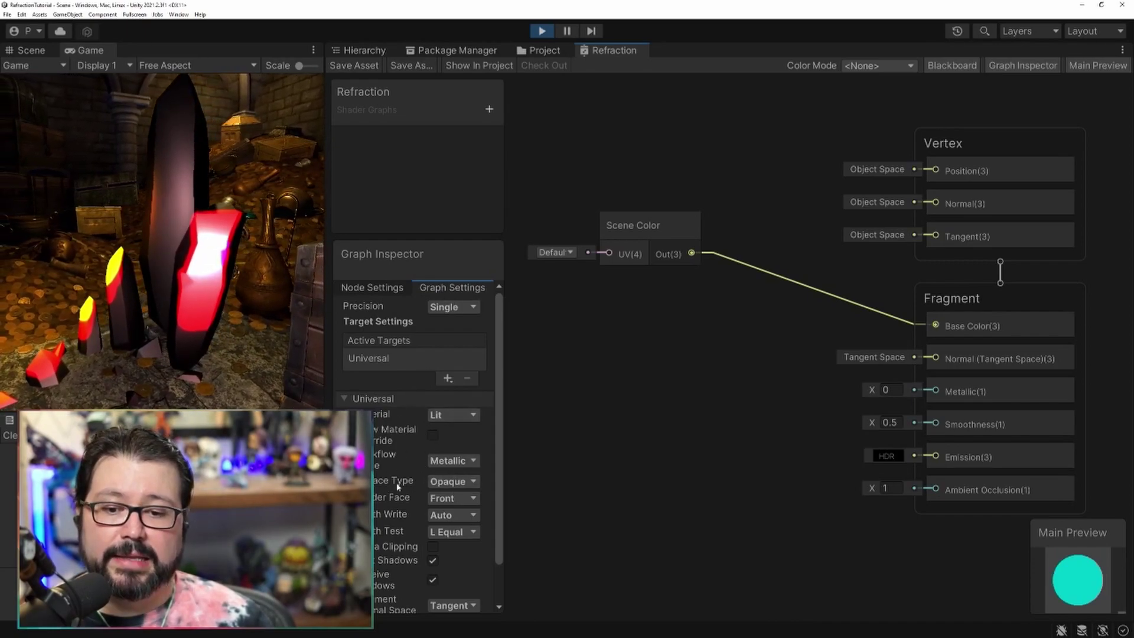
pyautogui.click(471, 482)
pyautogui.click(452, 506)
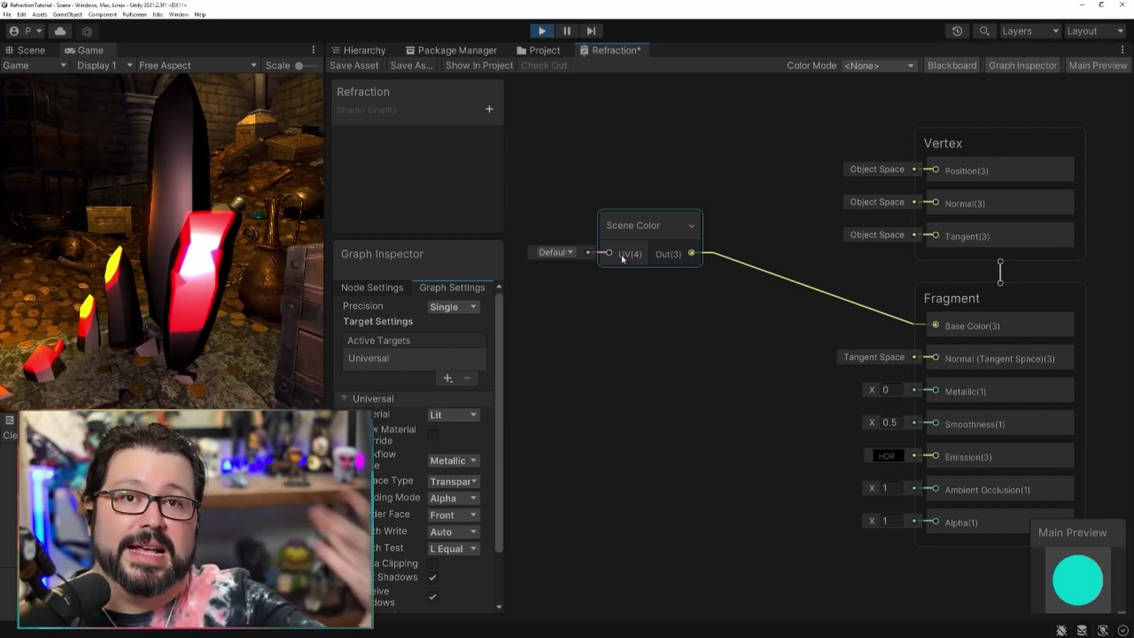
pyautogui.hotkey('ctrl', 's')
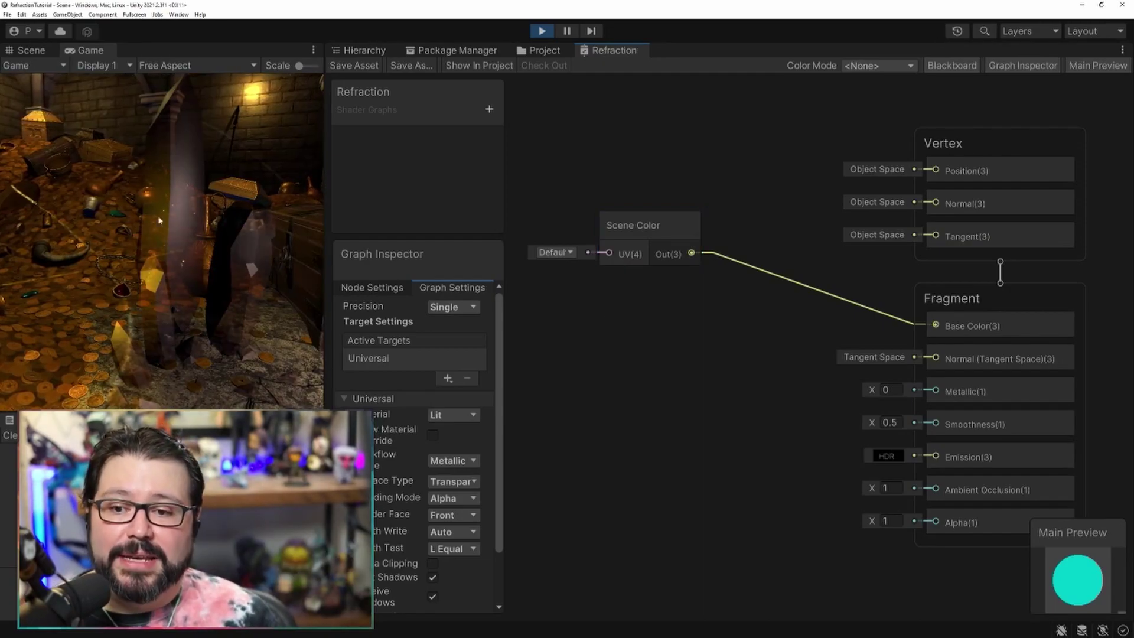
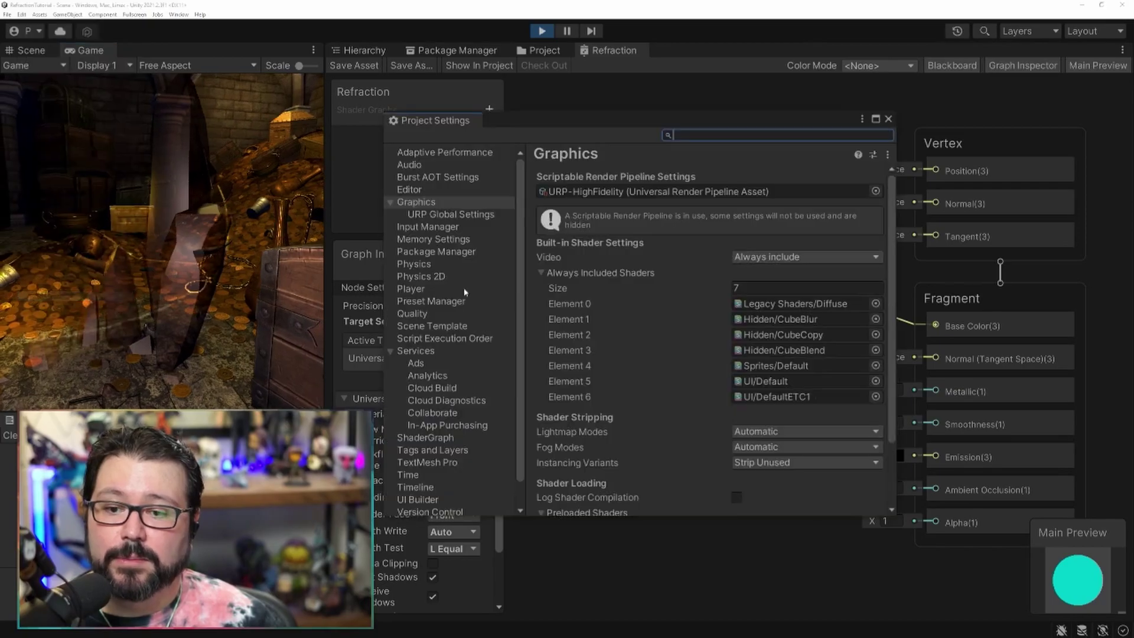
# - Reopen the URP-HighFidelity asset's properties, show the game view full screen, and close the Project Settings window
pyautogui.click(553, 205)
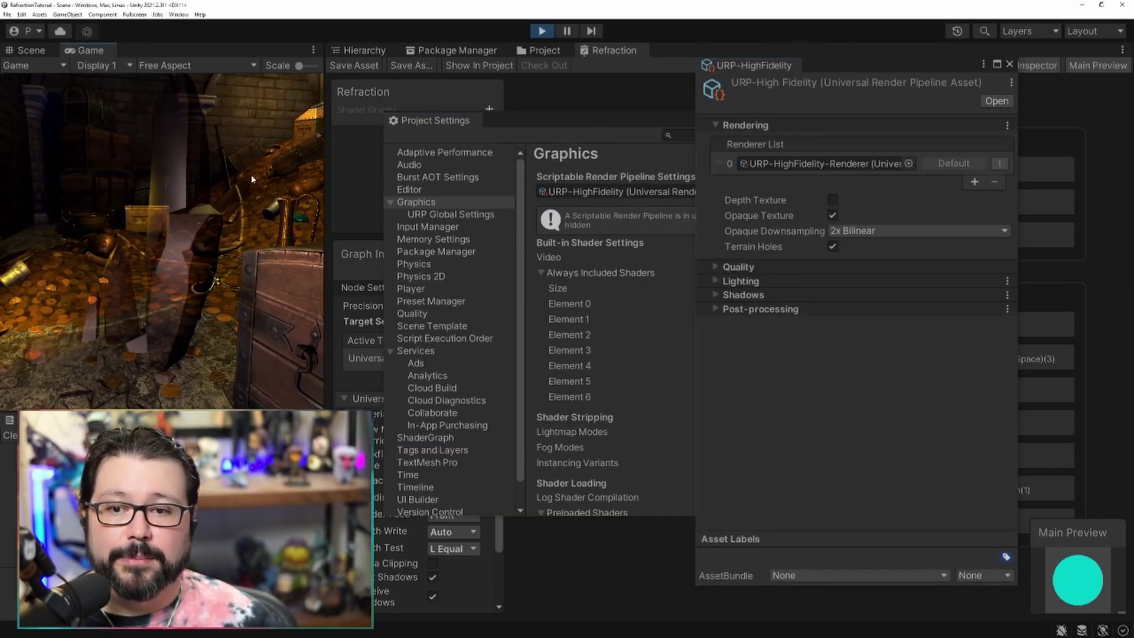
pyautogui.press('F11')
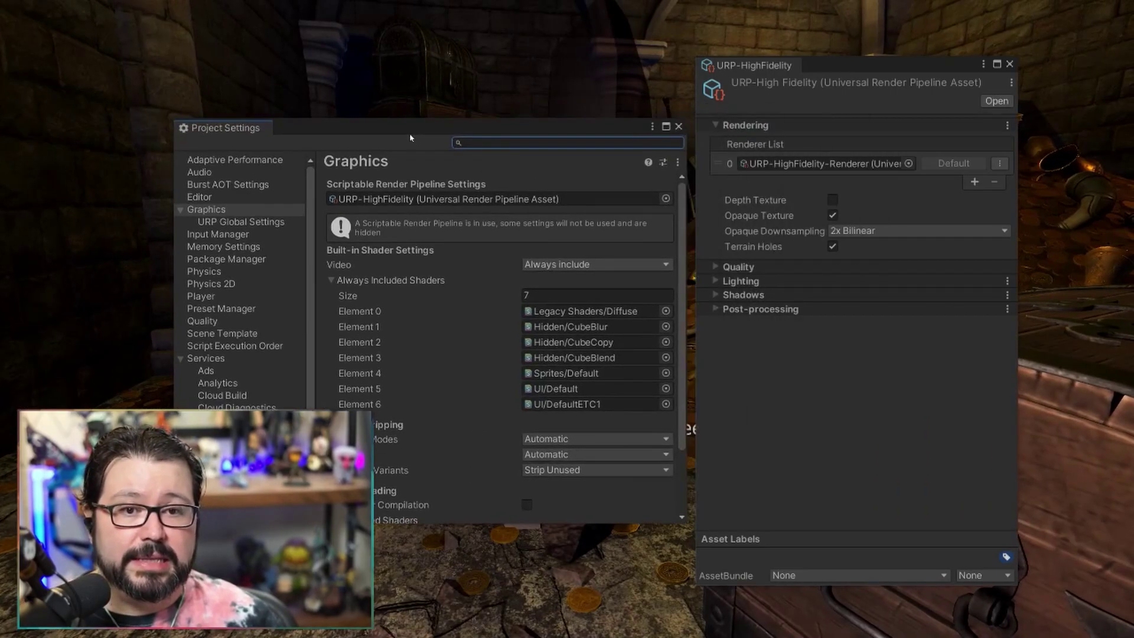
pyautogui.click(678, 127)
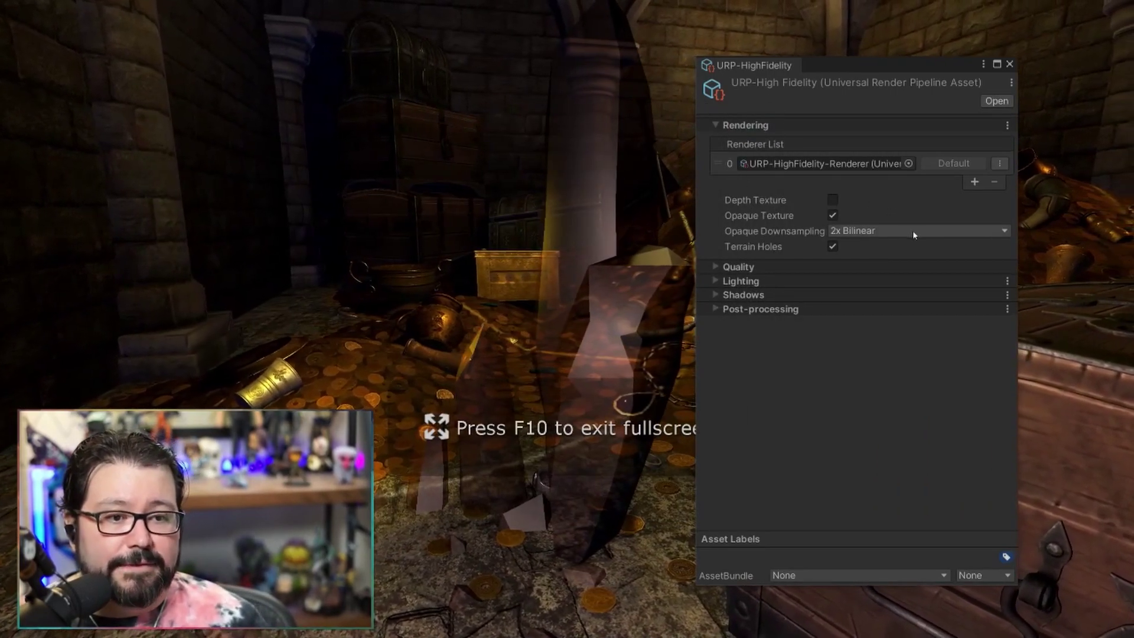
# - Try Opaque Downsampling at 4x Bilinear to compare the crystals' sharpness, and finish with it set to None
pyautogui.click(902, 233)
pyautogui.click(869, 275)
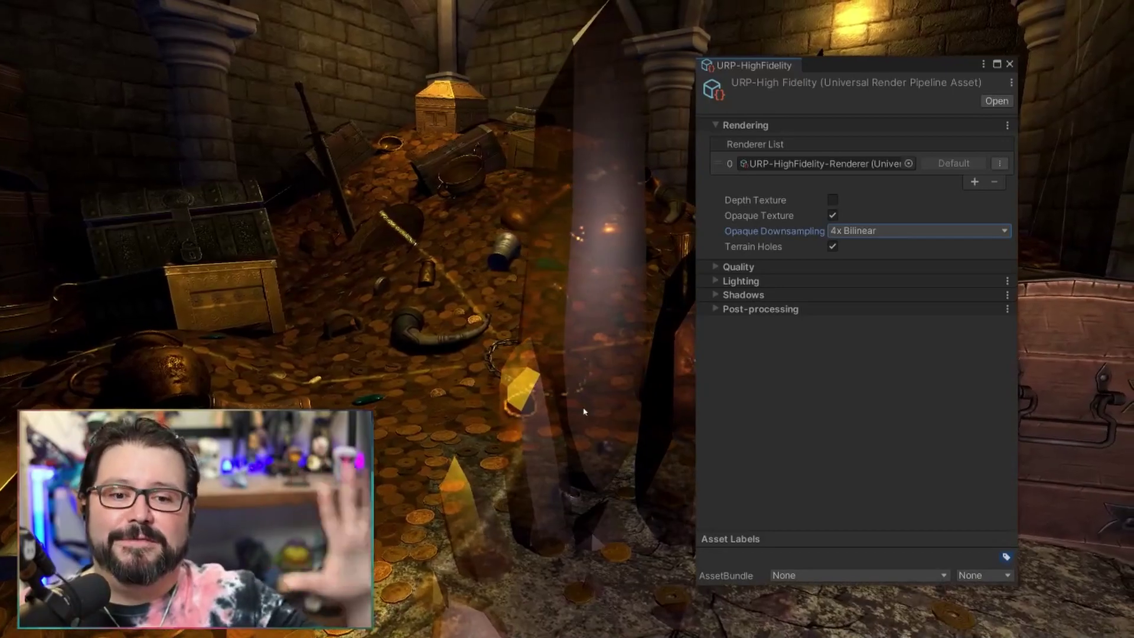
pyautogui.click(871, 232)
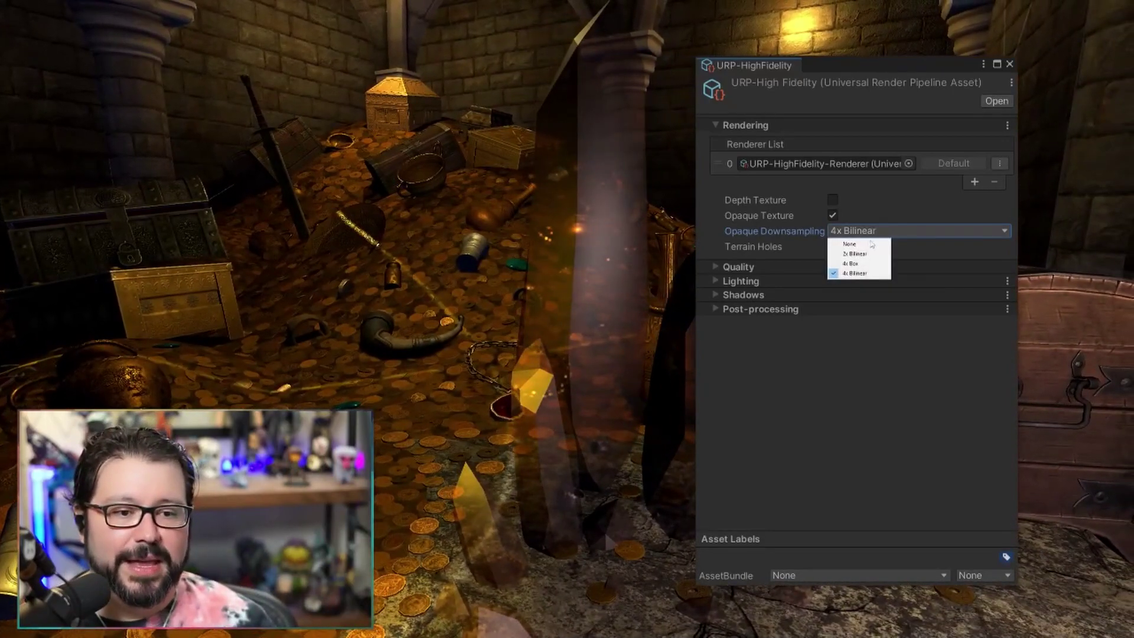
pyautogui.click(866, 245)
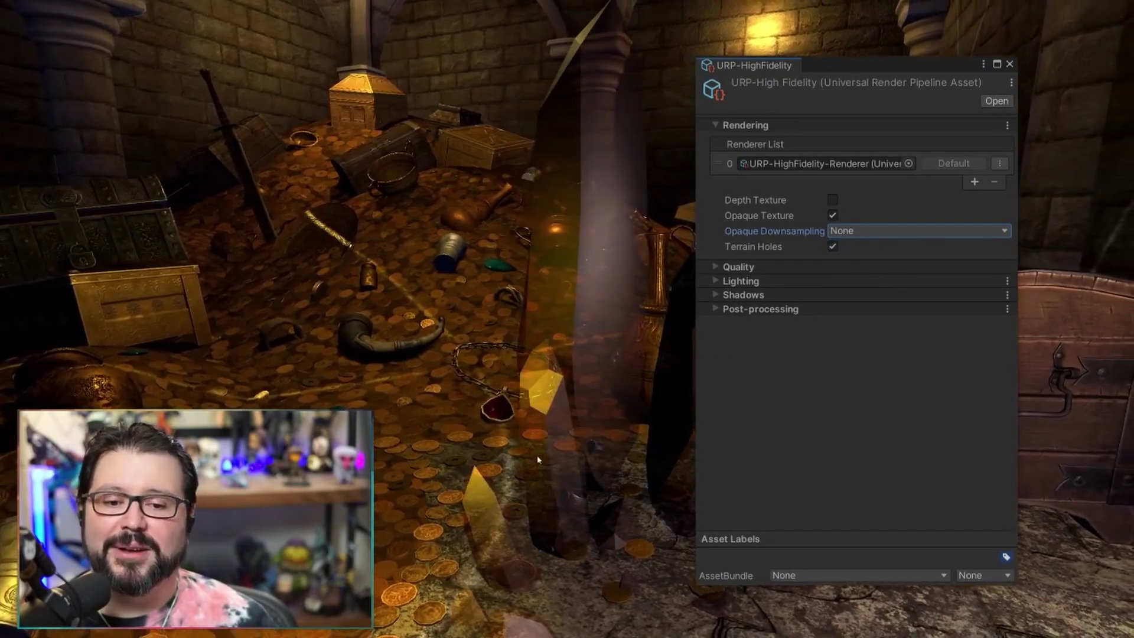
# - Set the pipeline asset's Opaque Downsampling to 2x Bilinear
pyautogui.click(853, 230)
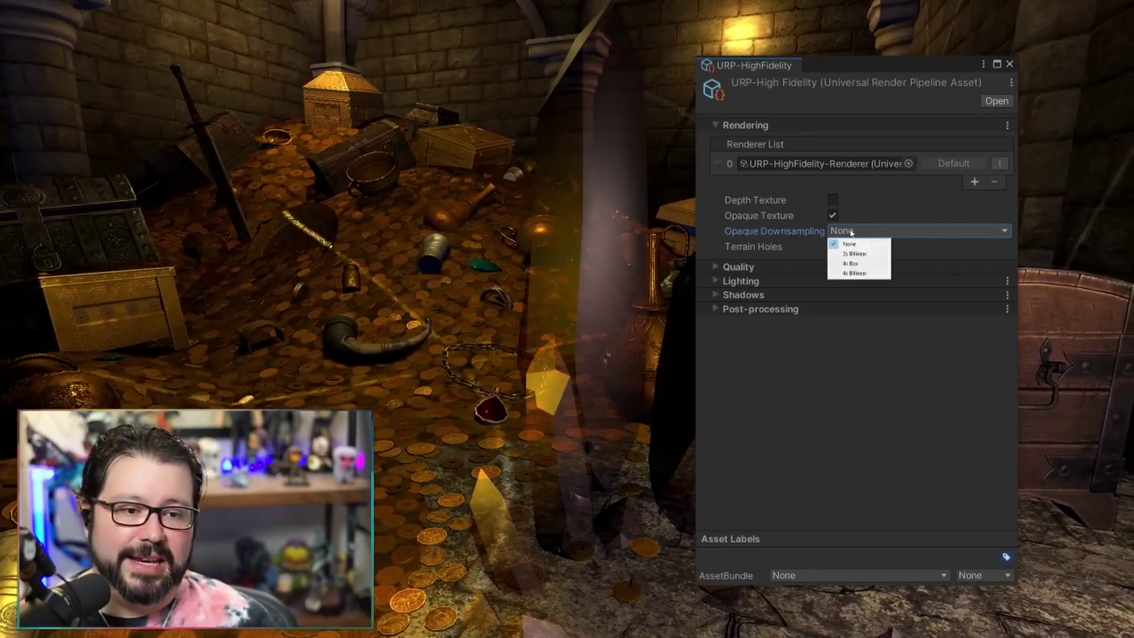
pyautogui.click(853, 256)
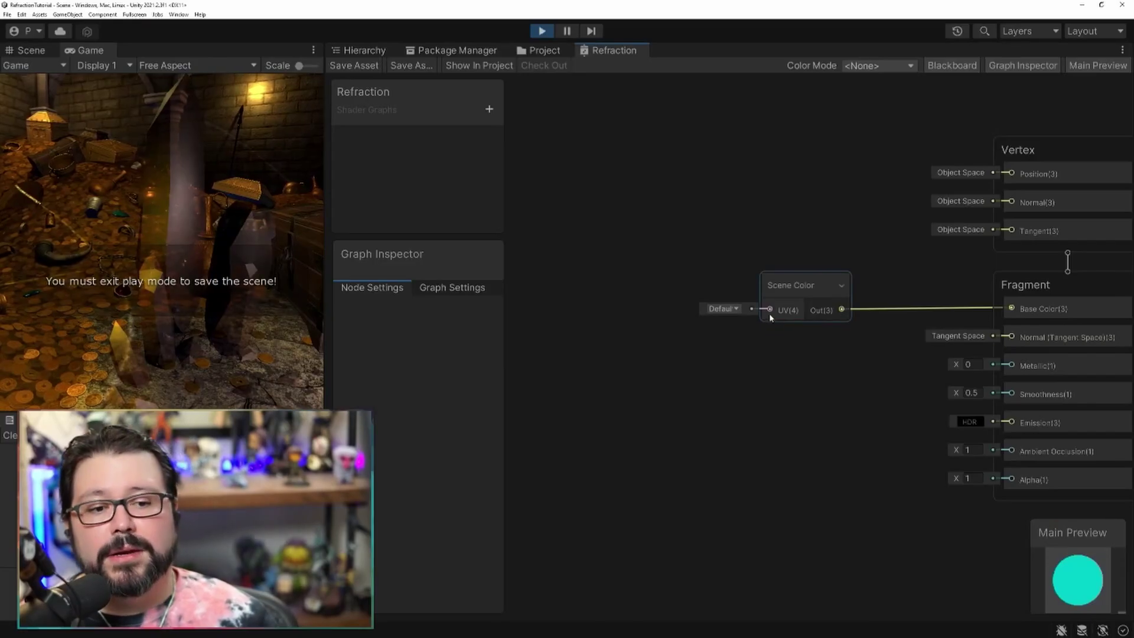
# - Add a Screen Position node, connect its output to the Scene Color node's UV input, and save the shader asset
pyautogui.rightClick(562, 122)
pyautogui.click(597, 127)
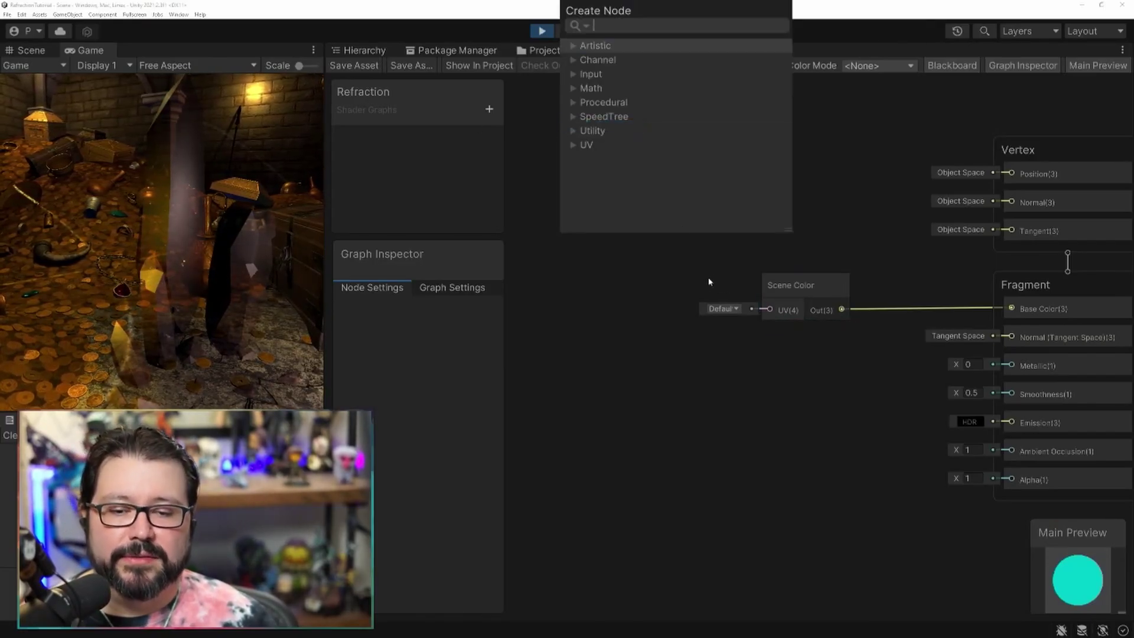
pyautogui.write('scr')
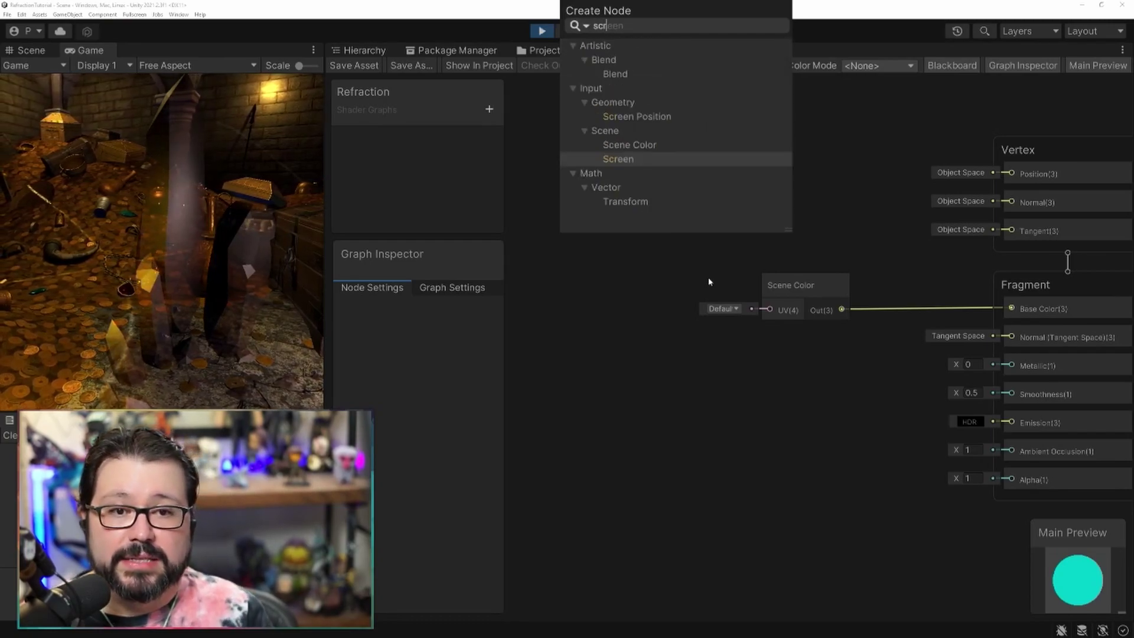
pyautogui.click(631, 117)
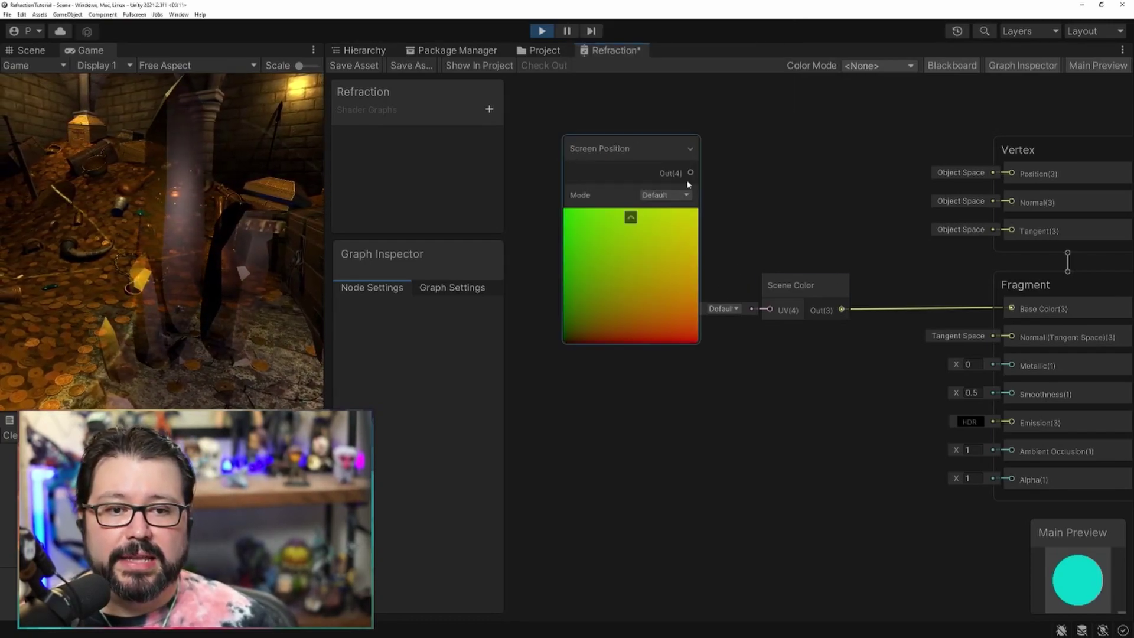
pyautogui.moveTo(597, 168); pyautogui.dragTo(648, 210, button='middle')
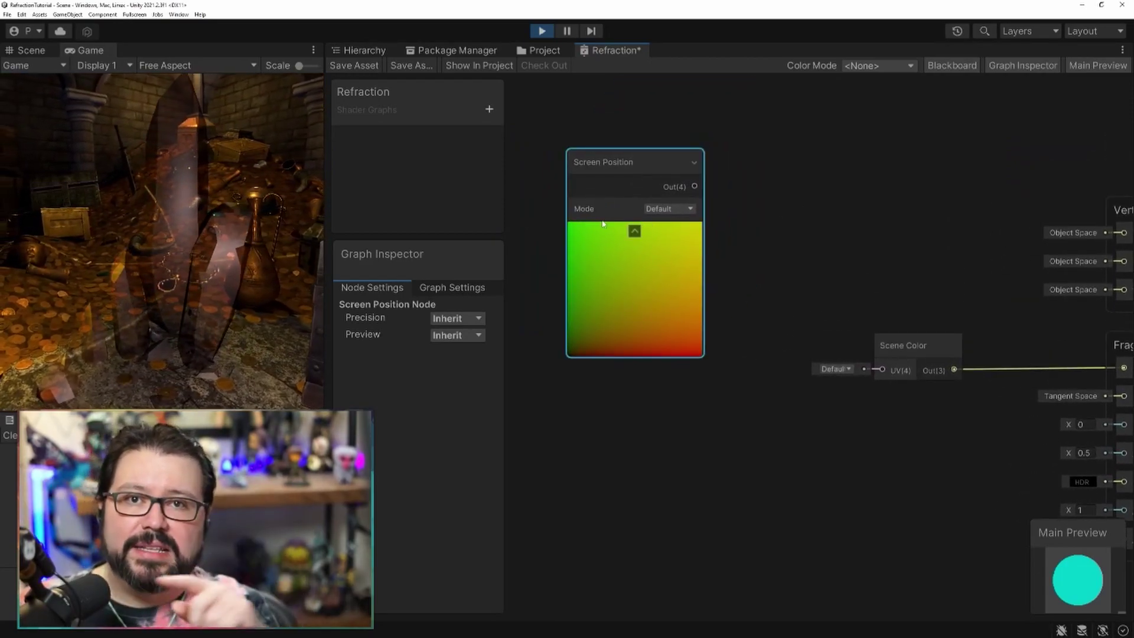
pyautogui.moveTo(695, 186); pyautogui.dragTo(882, 370)
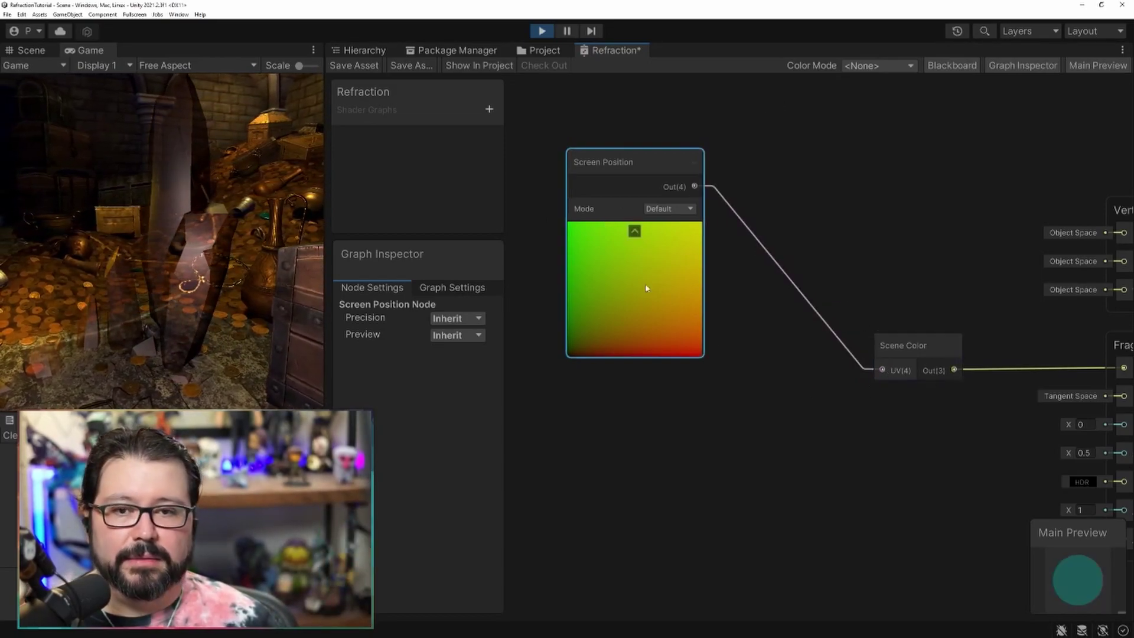
pyautogui.click(357, 68)
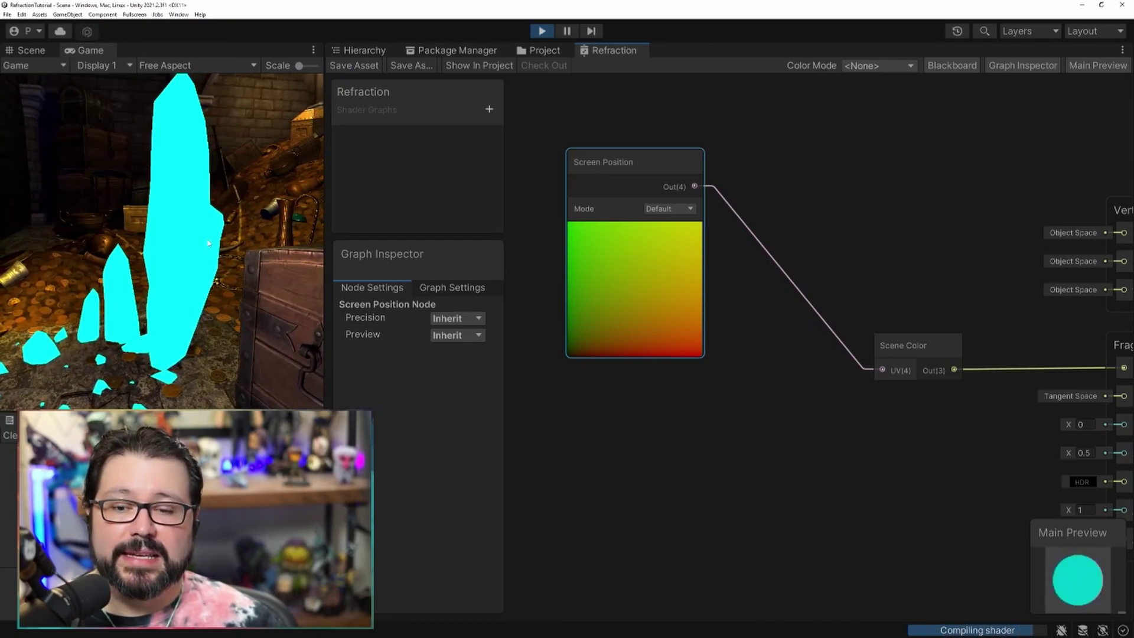
# - Add an Add node above Scene Color and connect the Screen Position output to its B input
pyautogui.press('a')
pyautogui.rightClick(618, 145)
pyautogui.click(645, 150)
pyautogui.write('add')
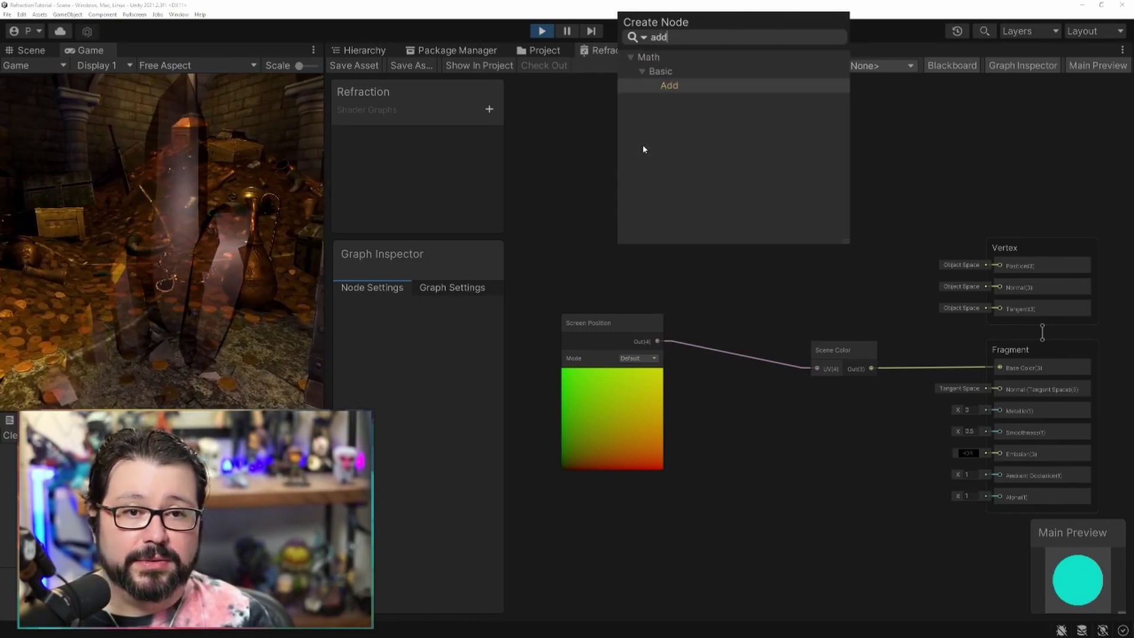
pyautogui.press('Return')
pyautogui.moveTo(685, 158); pyautogui.dragTo(777, 145)
pyautogui.moveTo(658, 382); pyautogui.dragTo(719, 187)
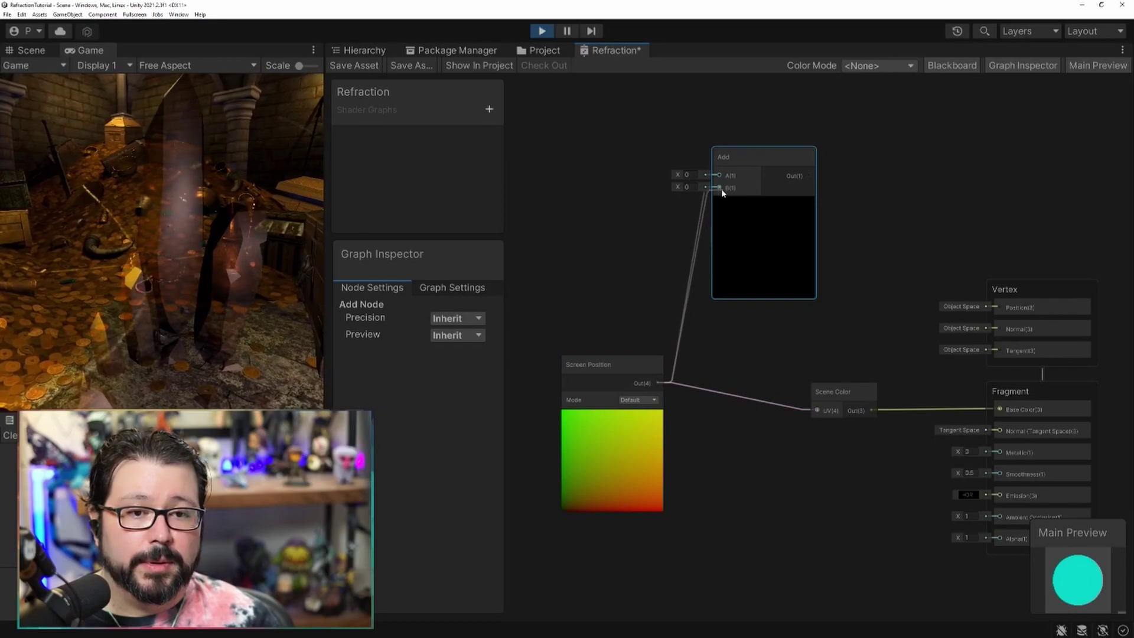
# - Add a Time node and feed its Sine Time output into a new Multiply node with B set to 0.1
pyautogui.moveTo(646, 253); pyautogui.dragTo(752, 346, button='middle')
pyautogui.rightClick(555, 118)
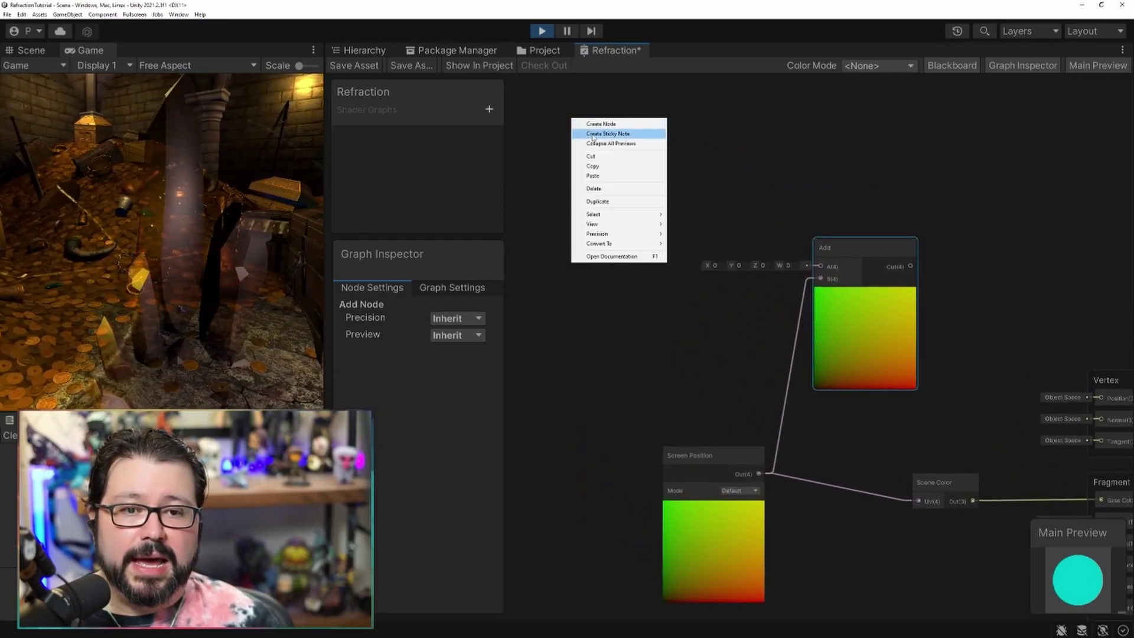
pyautogui.click(593, 122)
pyautogui.write('time')
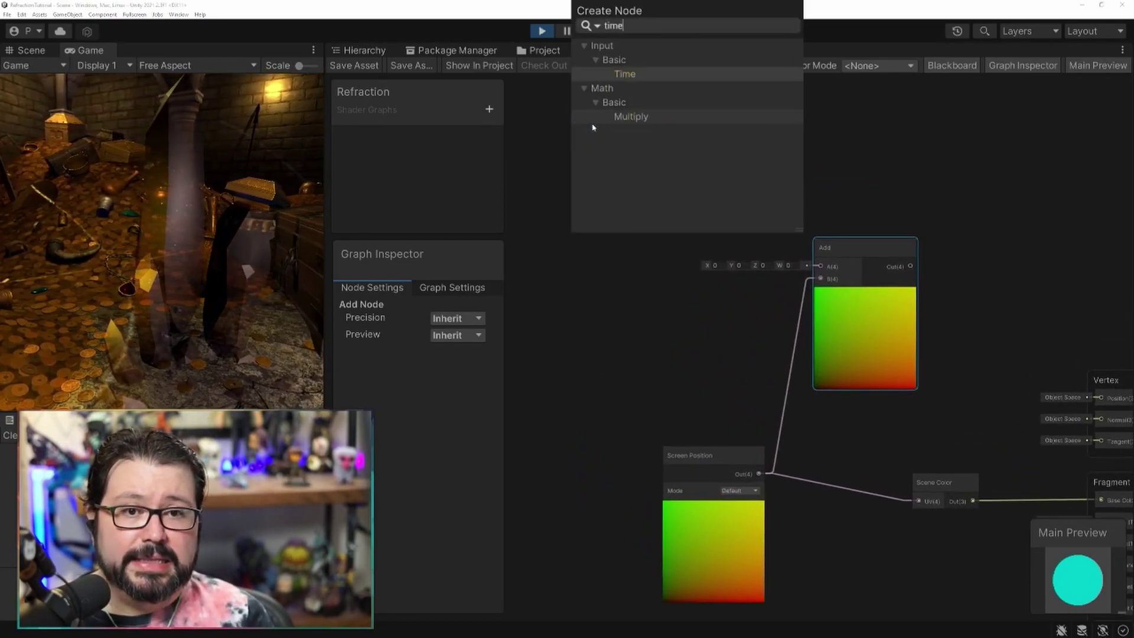
pyautogui.press('Return')
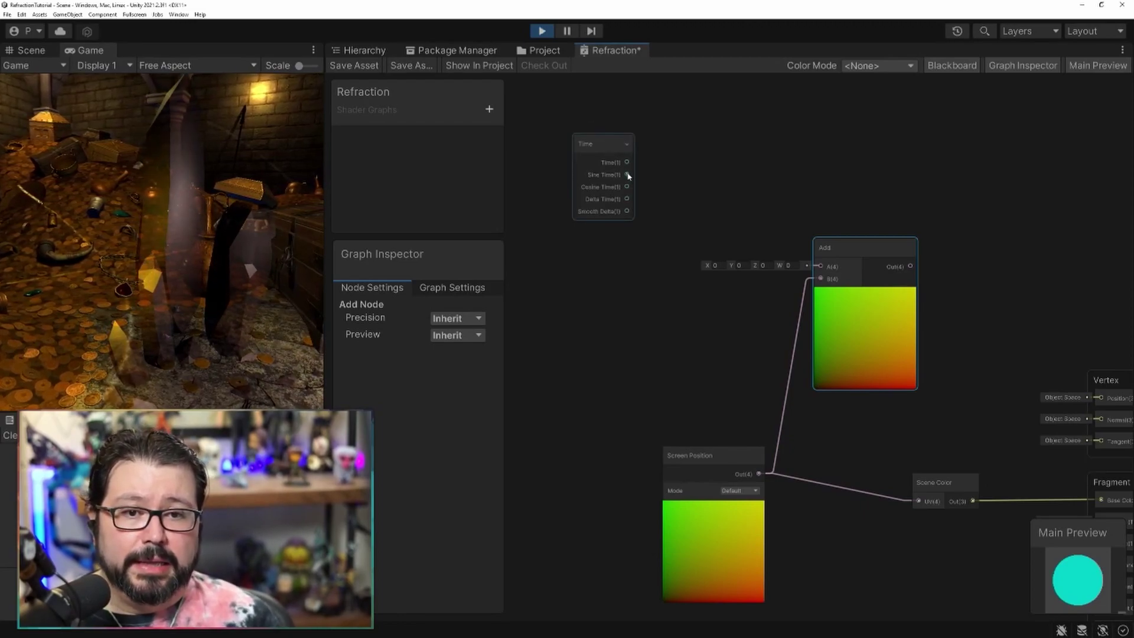
pyautogui.moveTo(652, 185); pyautogui.dragTo(664, 206)
pyautogui.write('multi')
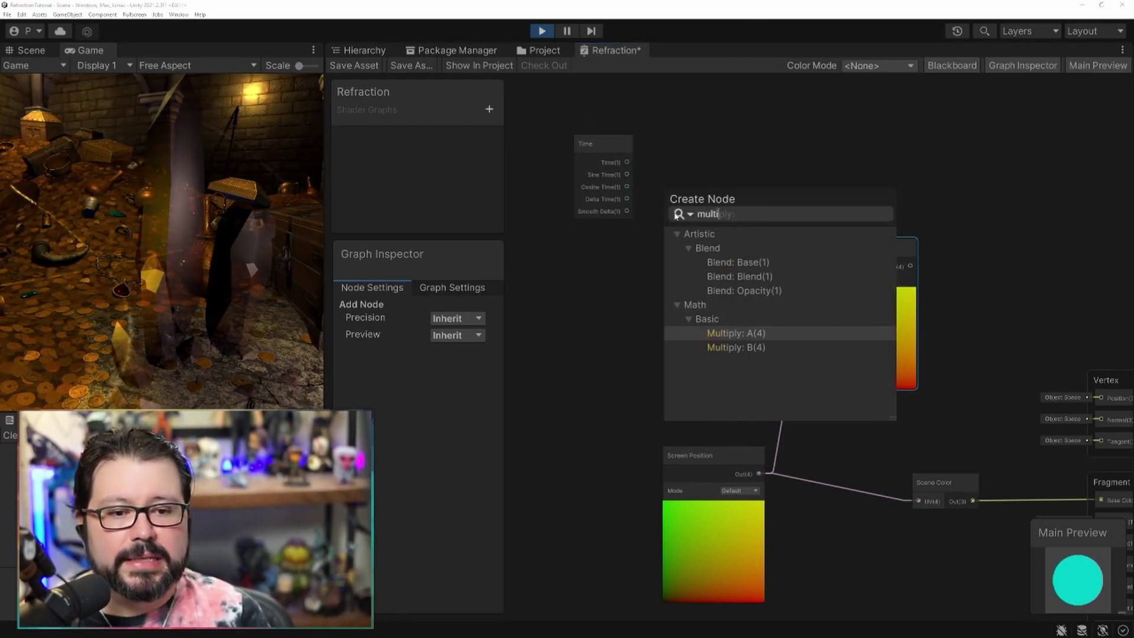
pyautogui.press('Return')
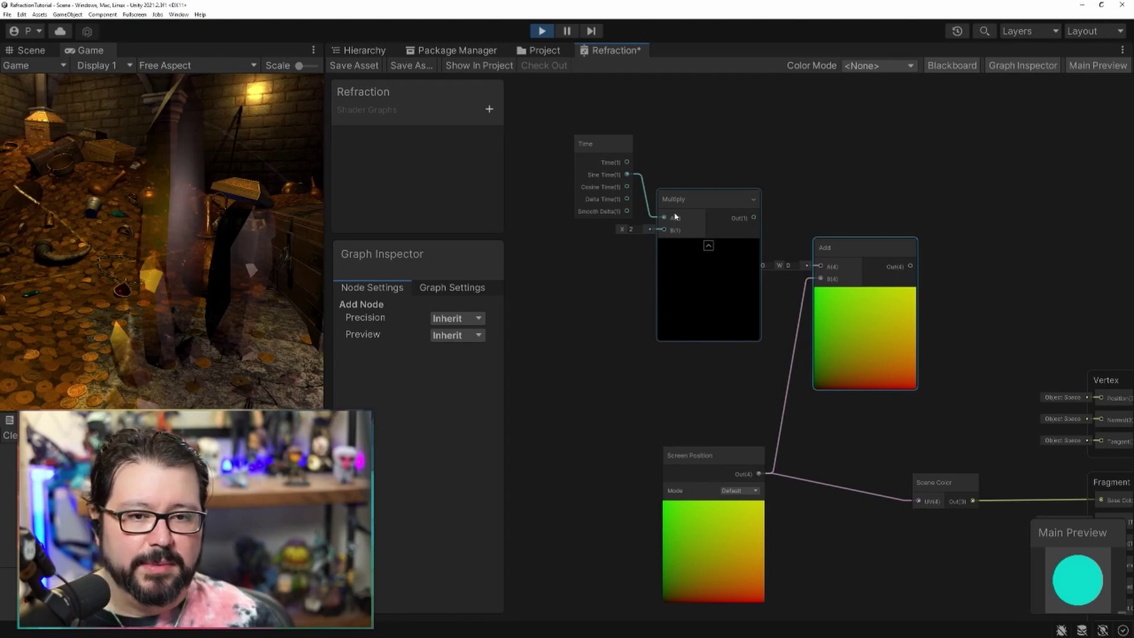
pyautogui.write('0.1')
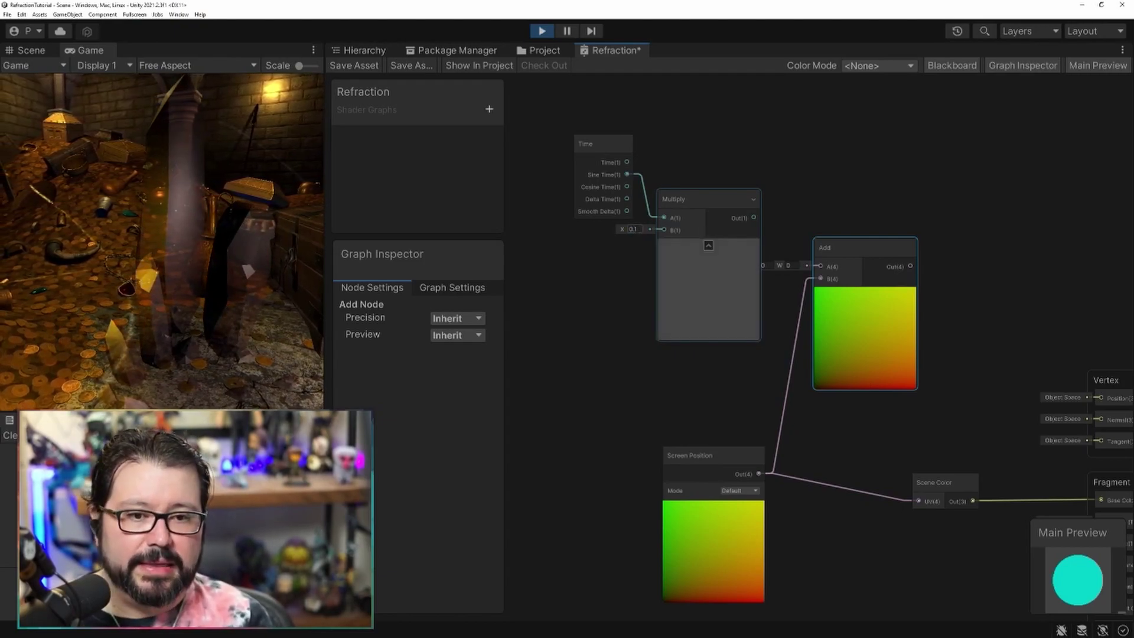
# - Connect Multiply to Add's A input and Add's output to Scene Color's UV, and check the effect in the full-screen game view
pyautogui.moveTo(754, 217); pyautogui.dragTo(830, 273)
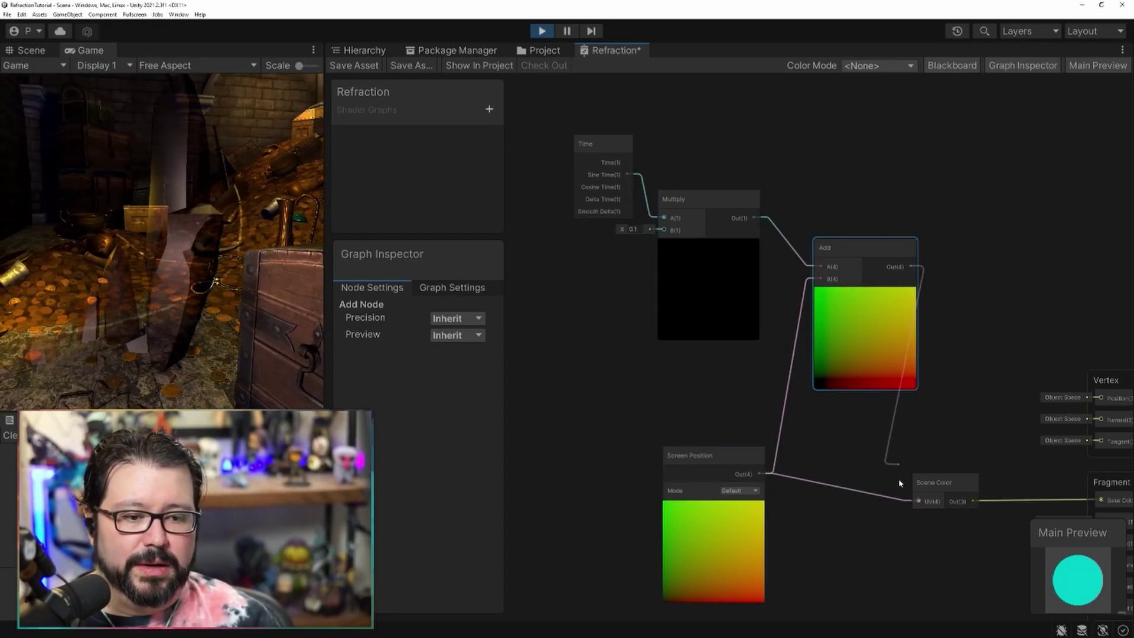
pyautogui.press('F10')
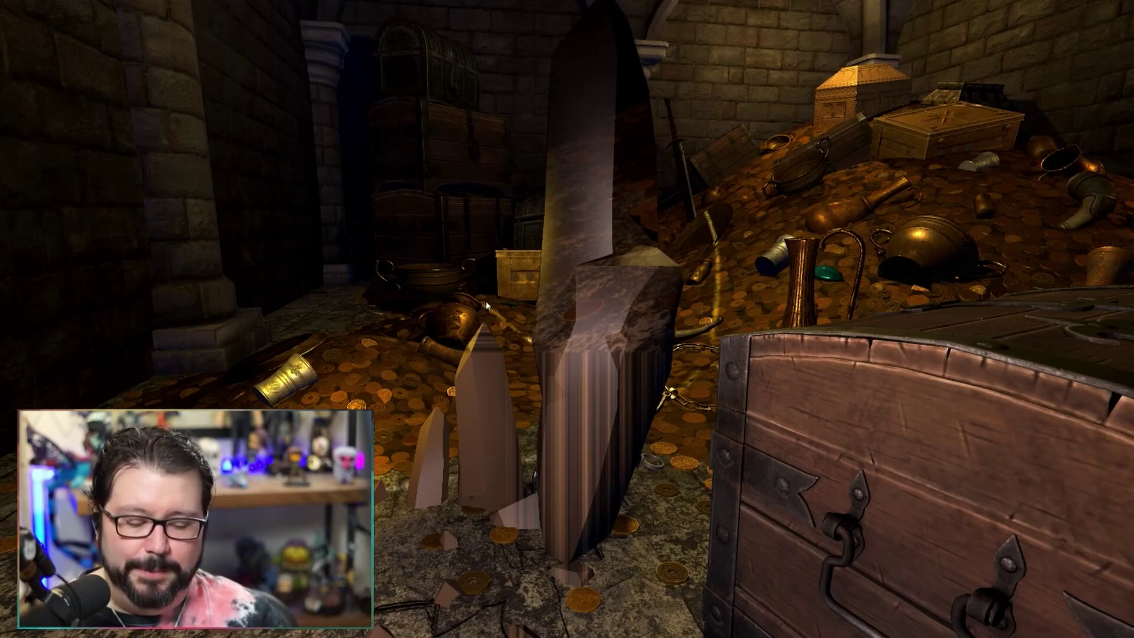
pyautogui.press('F11')
# - Delete the Time and Multiply nodes and move the Add node down next to the Screen Position node
pyautogui.moveTo(608, 100); pyautogui.dragTo(777, 264)
pyautogui.press('Delete')
pyautogui.moveTo(899, 222); pyautogui.dragTo(872, 367)
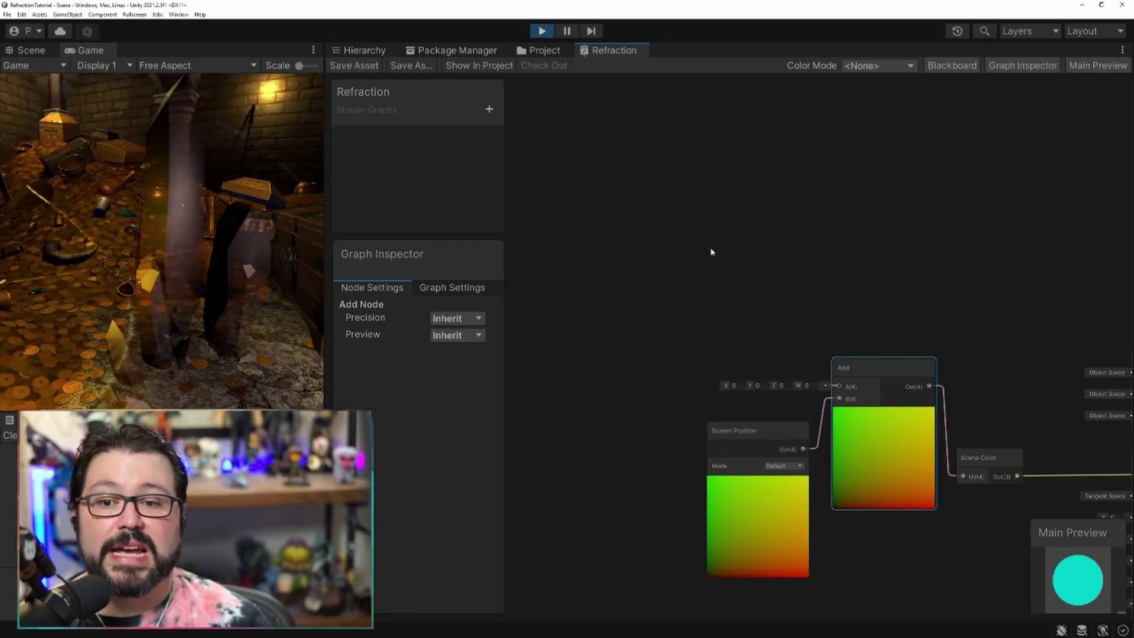
# - Search the available graph nodes for a built-in refraction node
pyautogui.scroll(-2, 589, 339)
pyautogui.rightClick(590, 339)
pyautogui.click(614, 344)
pyautogui.write('refra')
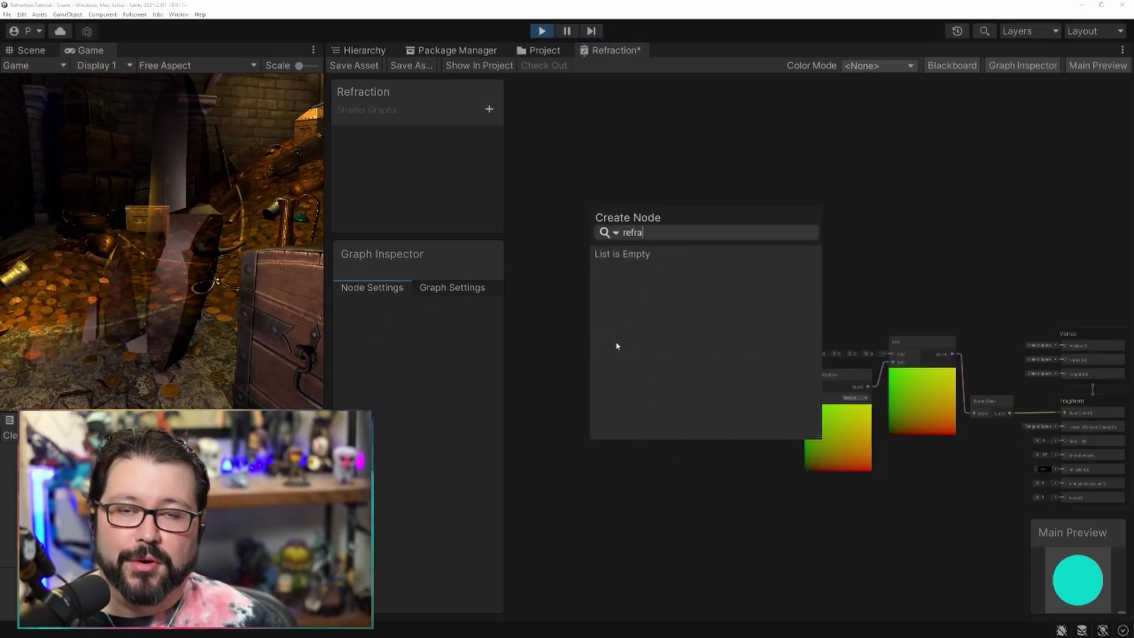
pyautogui.press('Escape')
# - Add a Custom Function node to the graph and select it to show its node settings
pyautogui.rightClick(568, 361)
pyautogui.click(602, 363)
pyautogui.write('cust')
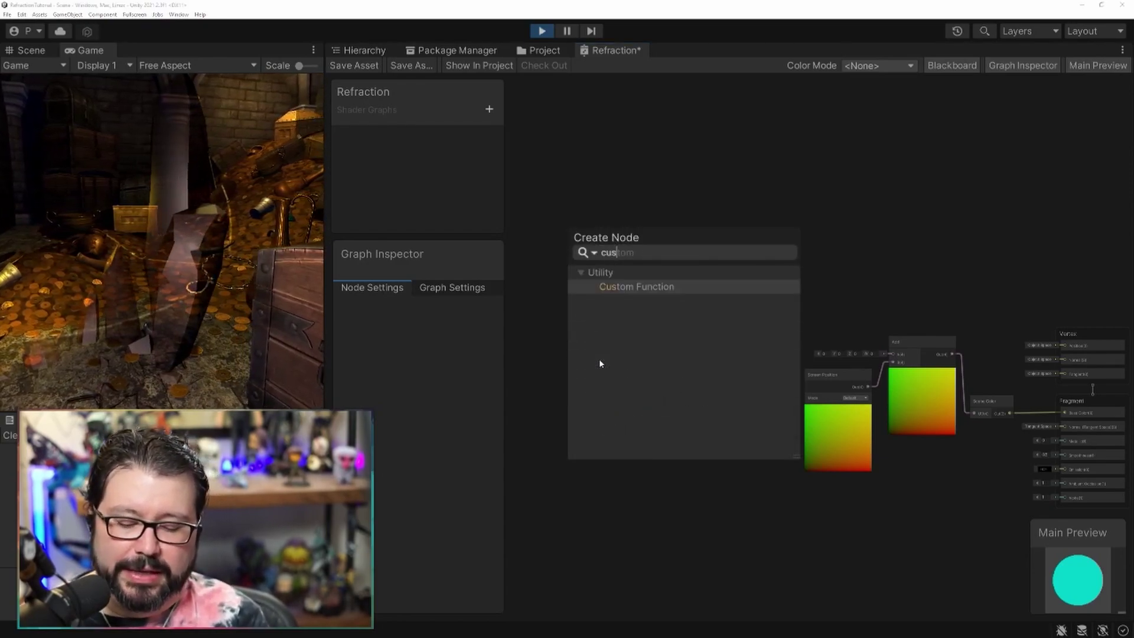
pyautogui.press('Return')
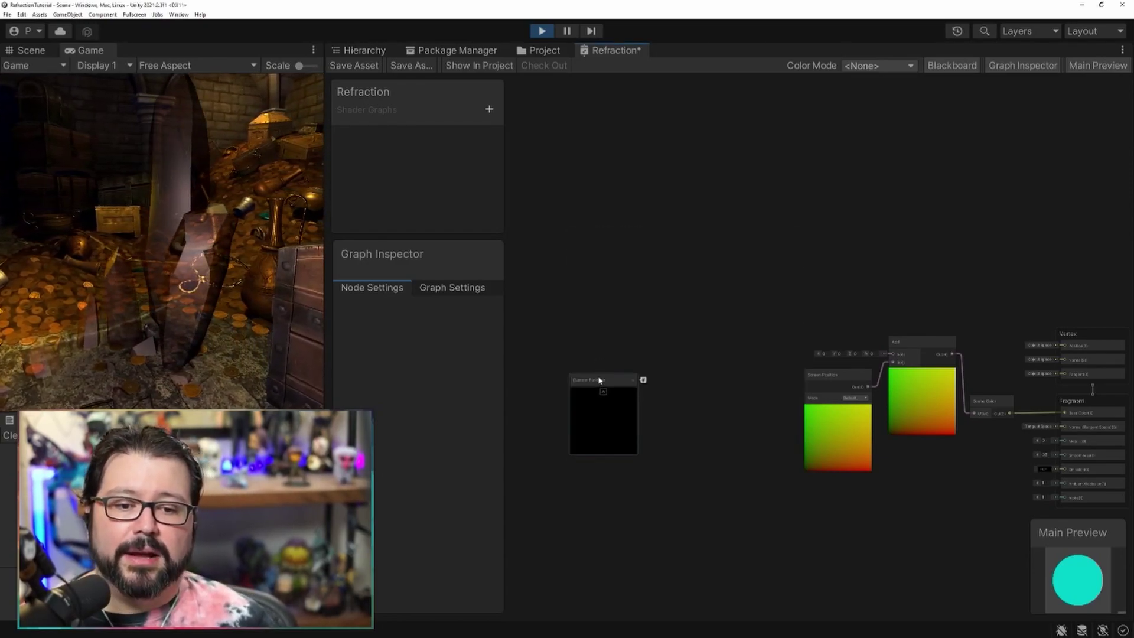
pyautogui.click(598, 381)
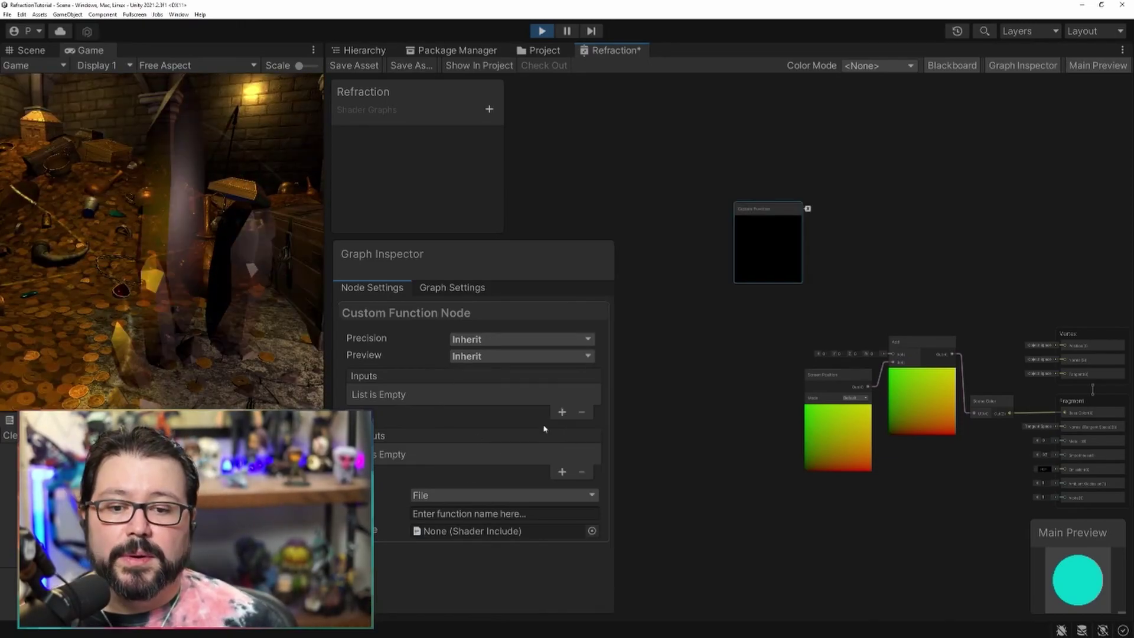
# - Set the Custom Function node's type to String and name the function Refract
pyautogui.click(446, 497)
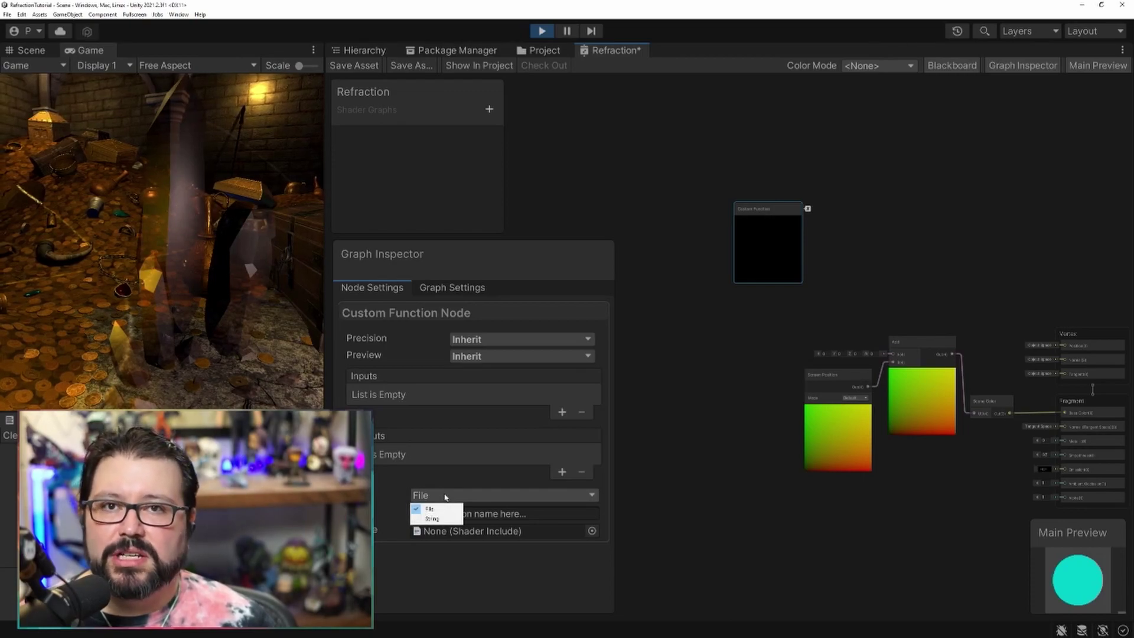
pyautogui.click(434, 519)
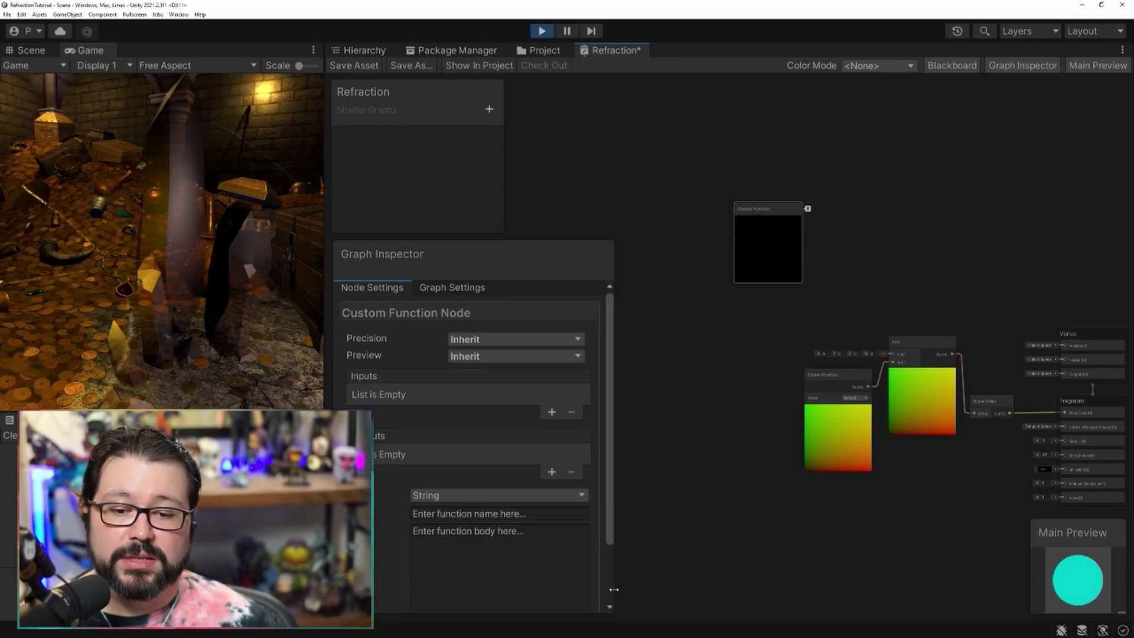
pyautogui.click(461, 513)
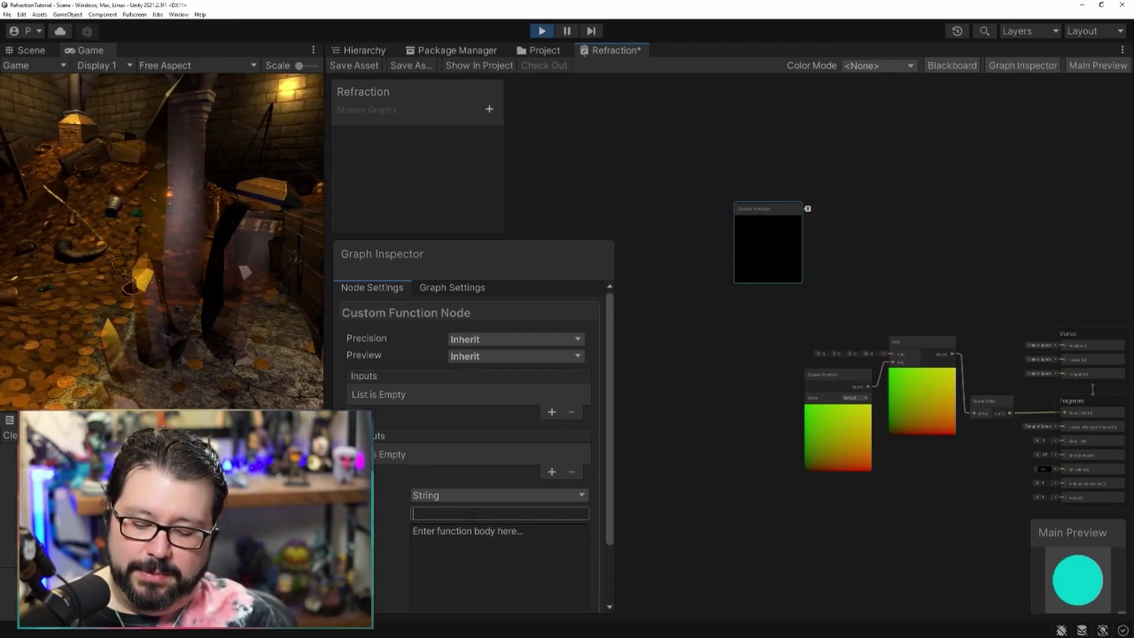
pyautogui.write('Refract')
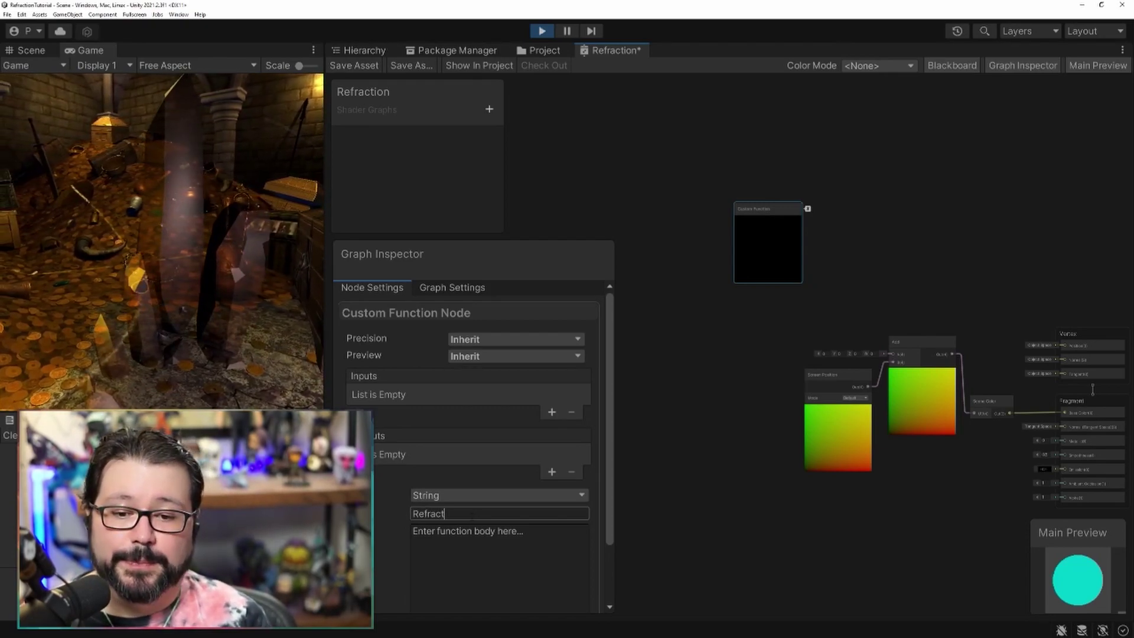
pyautogui.click(467, 538)
# - Add a Vector 3 input named View to the Refract custom function
pyautogui.scroll(-2, 475, 544)
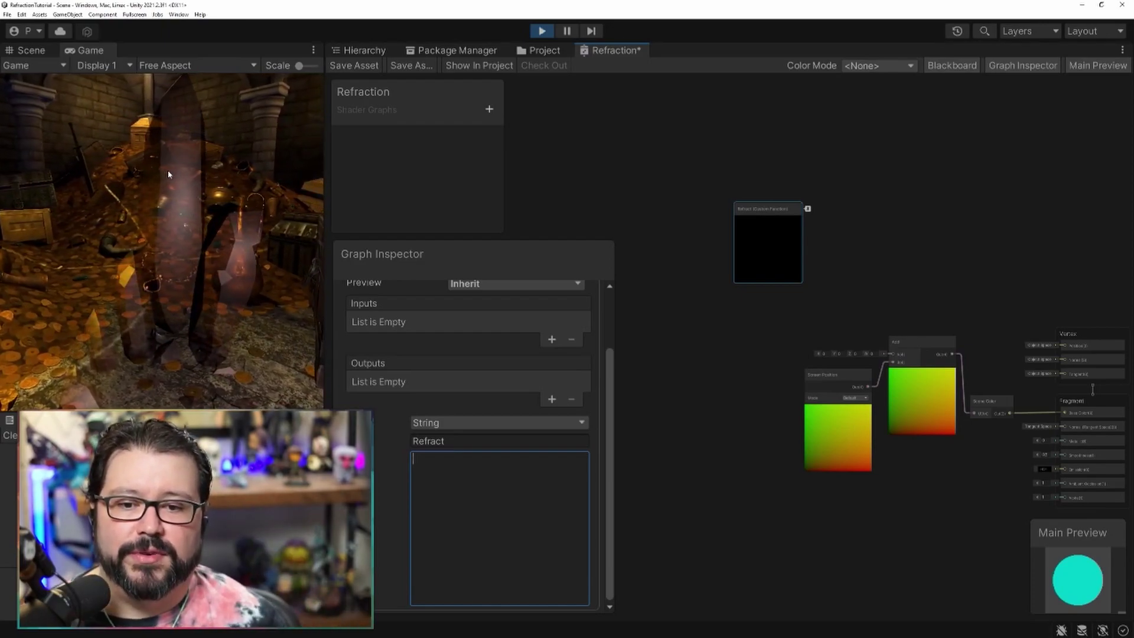
pyautogui.click(552, 340)
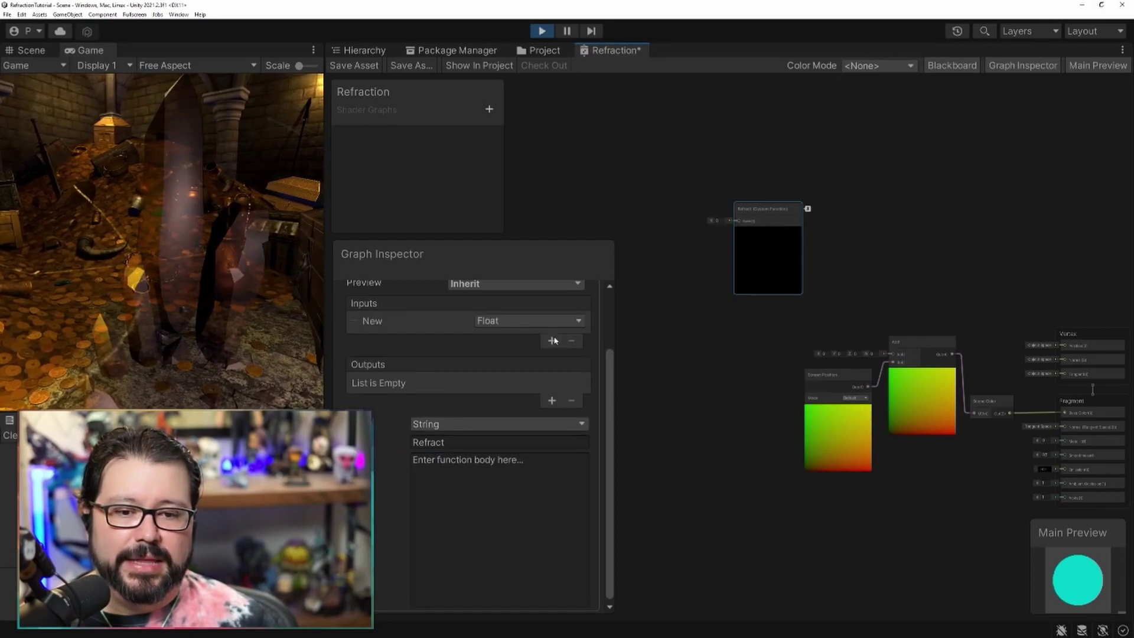
pyautogui.click(514, 321)
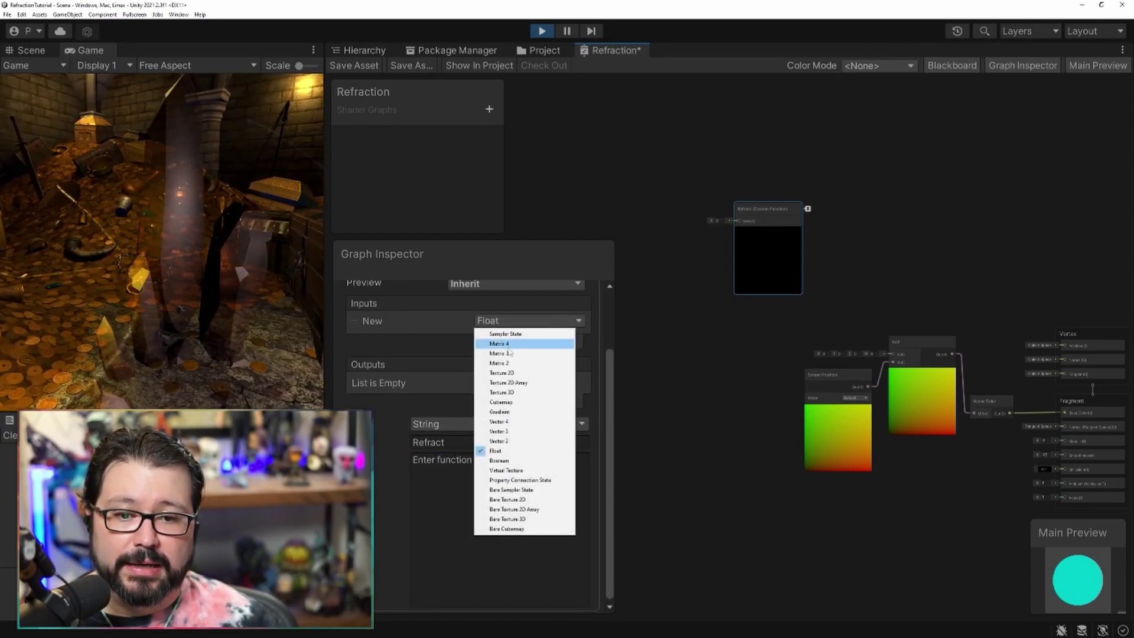
pyautogui.click(509, 431)
pyautogui.doubleClick(386, 322)
pyautogui.write('View')
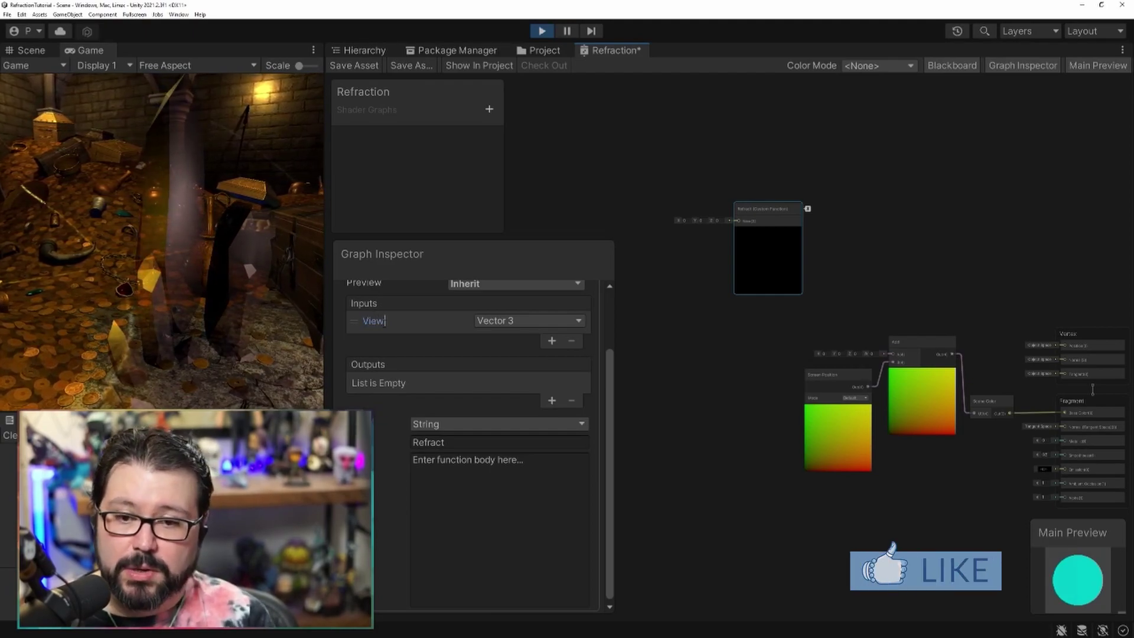
# - Add a second Vector 3 input named Normal to the Refract custom function
pyautogui.click(551, 341)
pyautogui.doubleClick(372, 339)
pyautogui.write('Normal')
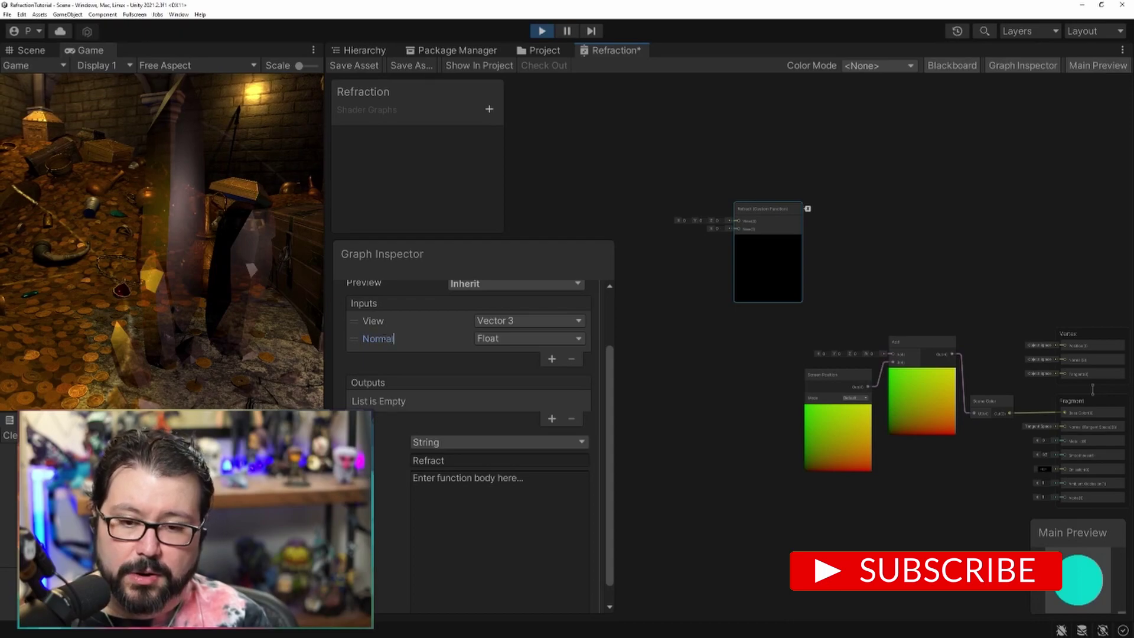
pyautogui.click(550, 339)
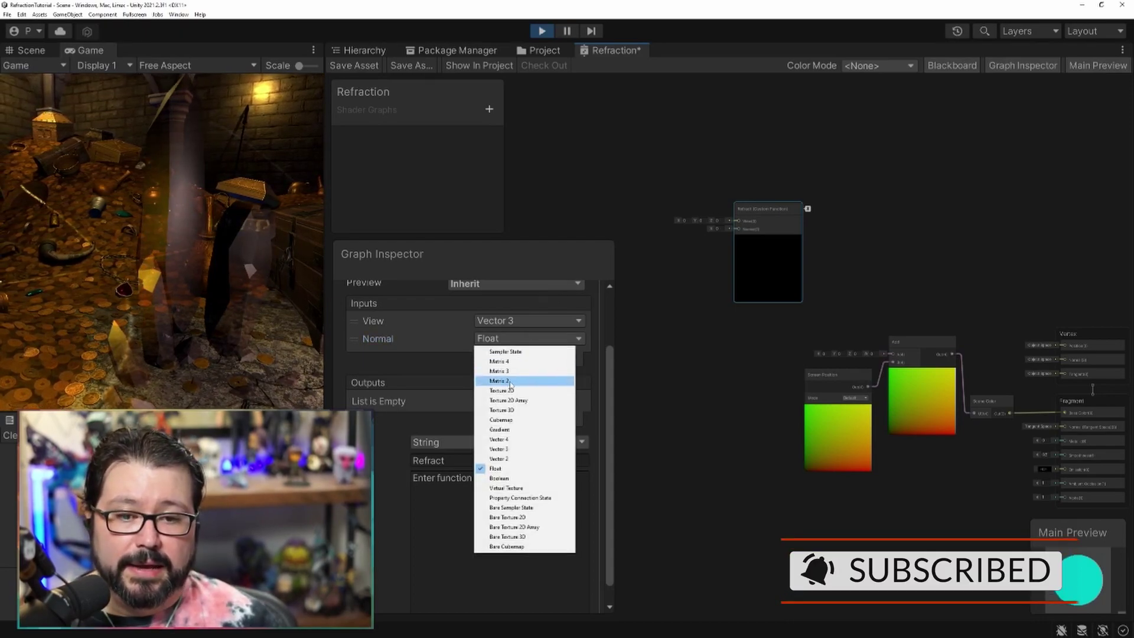
pyautogui.click(510, 450)
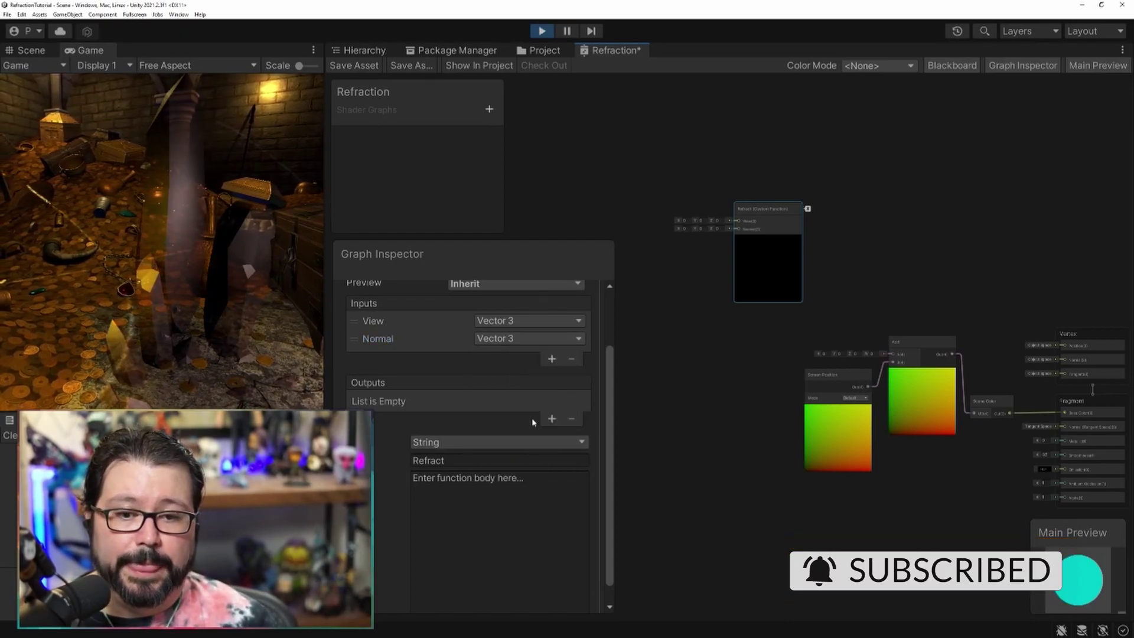
# - Add a Float input named IOR to the Refract custom function
pyautogui.click(551, 359)
pyautogui.doubleClick(372, 356)
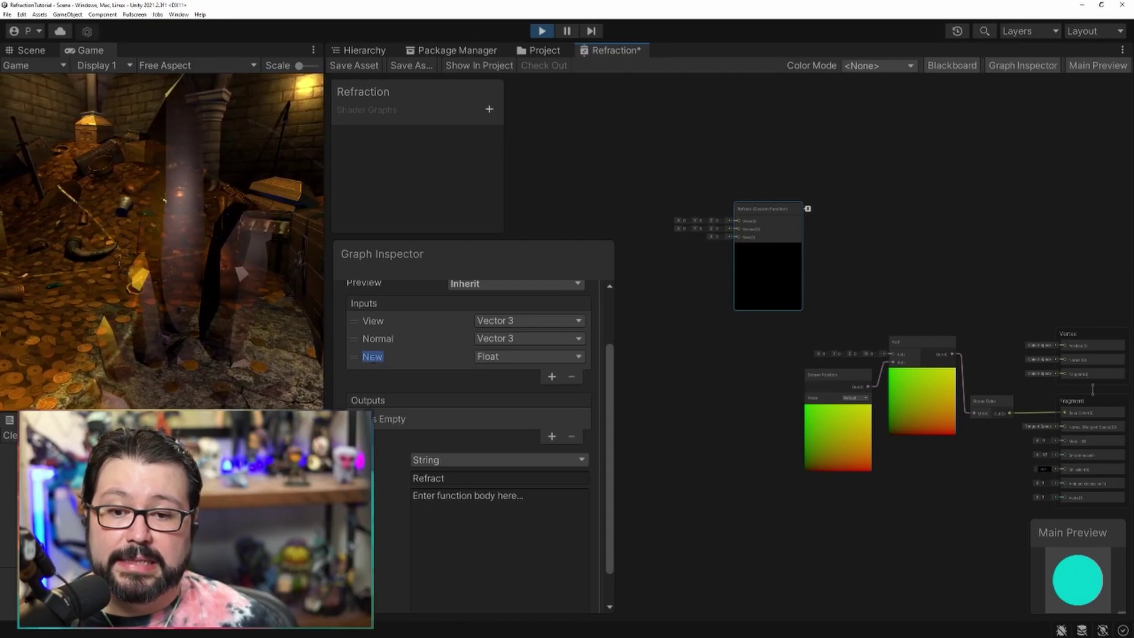
pyautogui.write('IOR')
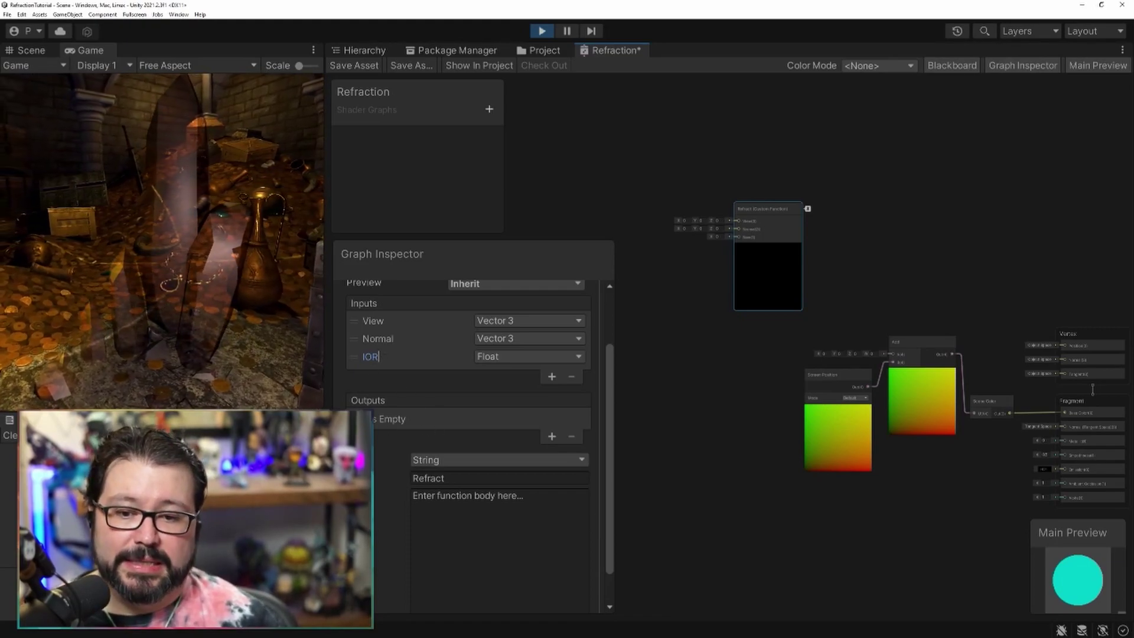
pyautogui.click(435, 421)
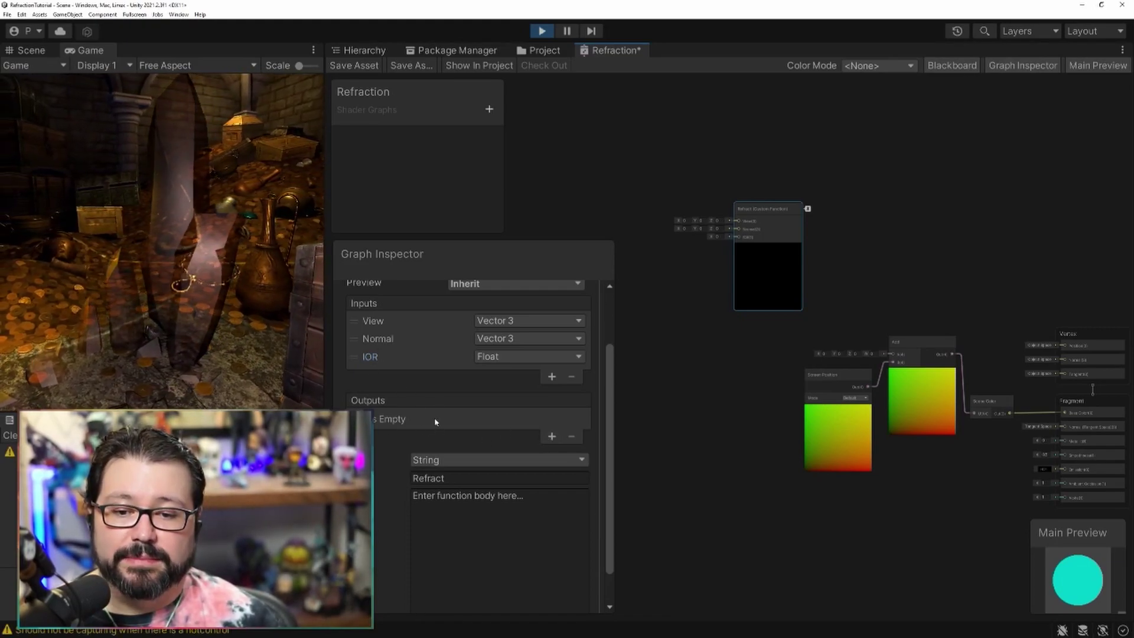
# - Add a Vector 3 output named Result to the Refract custom function
pyautogui.click(550, 437)
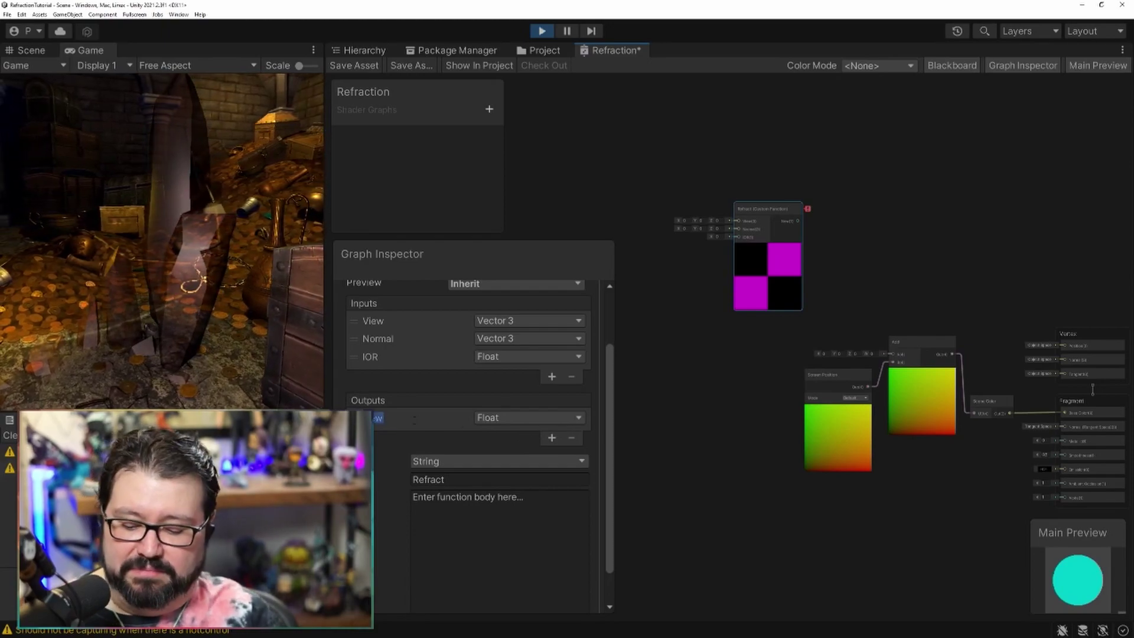
pyautogui.write('sult')
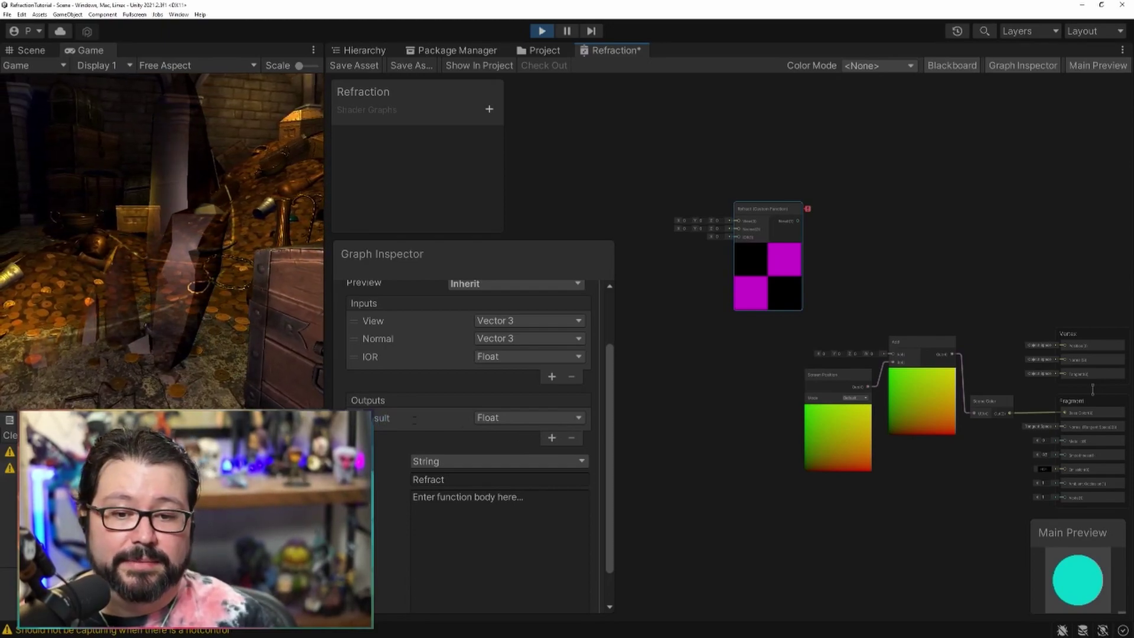
pyautogui.click(517, 417)
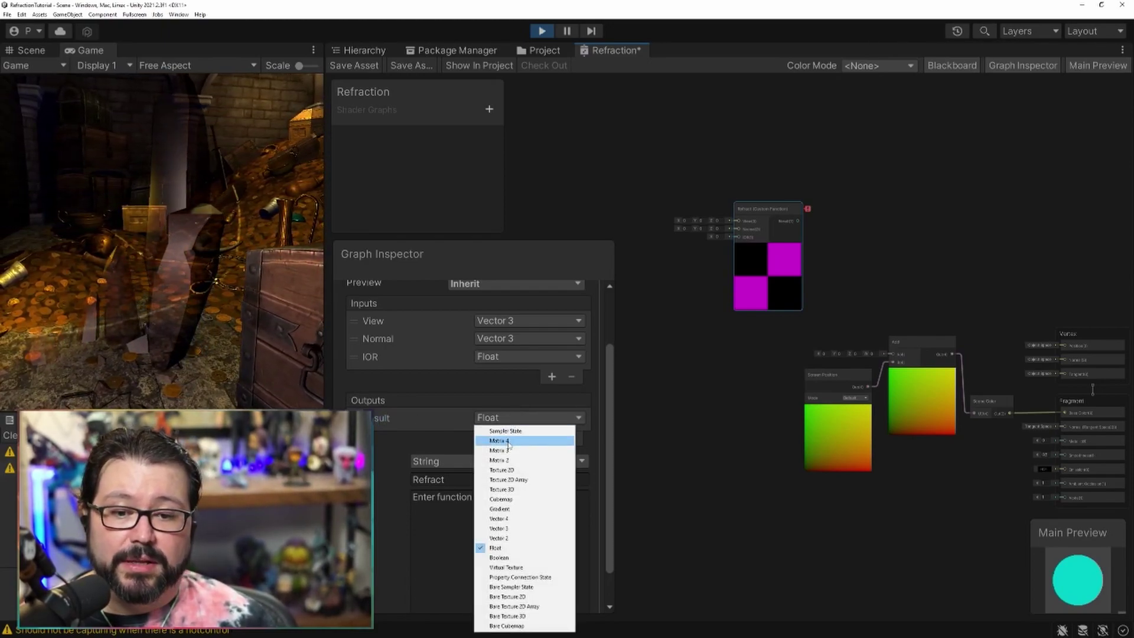
pyautogui.click(508, 528)
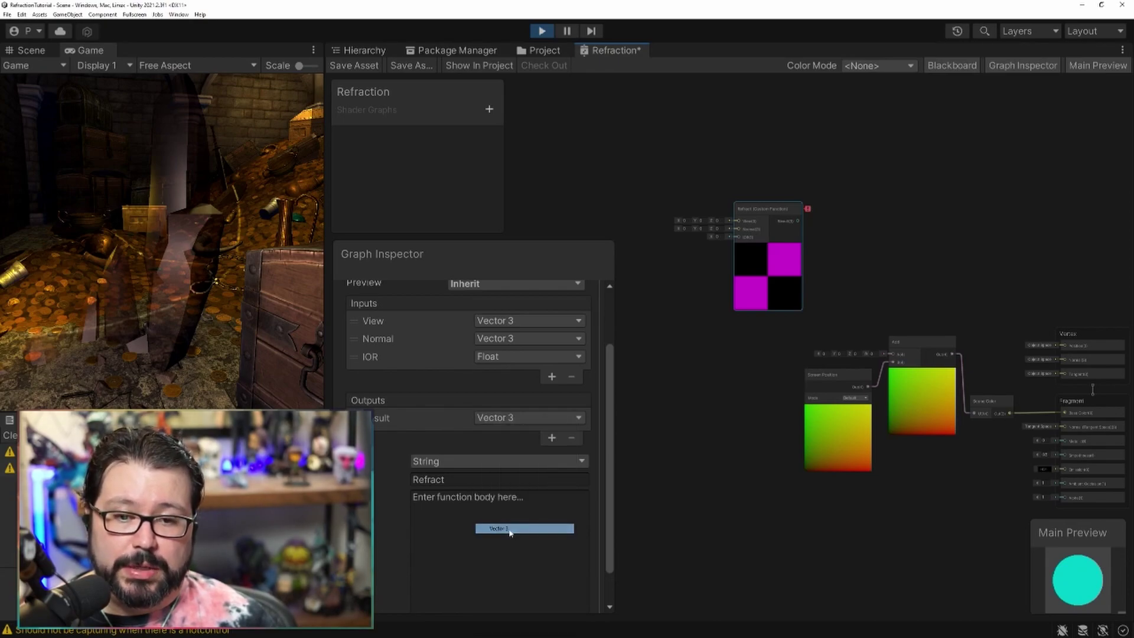
# - Write the Refract function body as Result=refract(View, Normal, IOR);
pyautogui.click(472, 479)
pyautogui.write('Result ')
pyautogui.write('refract(')
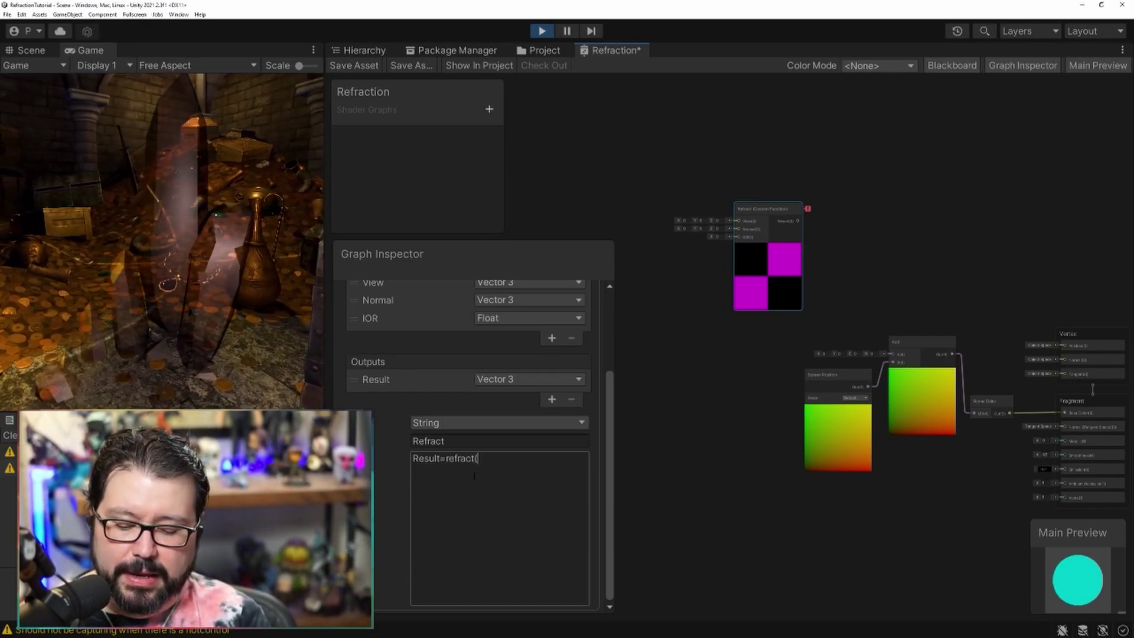
pyautogui.write('View')
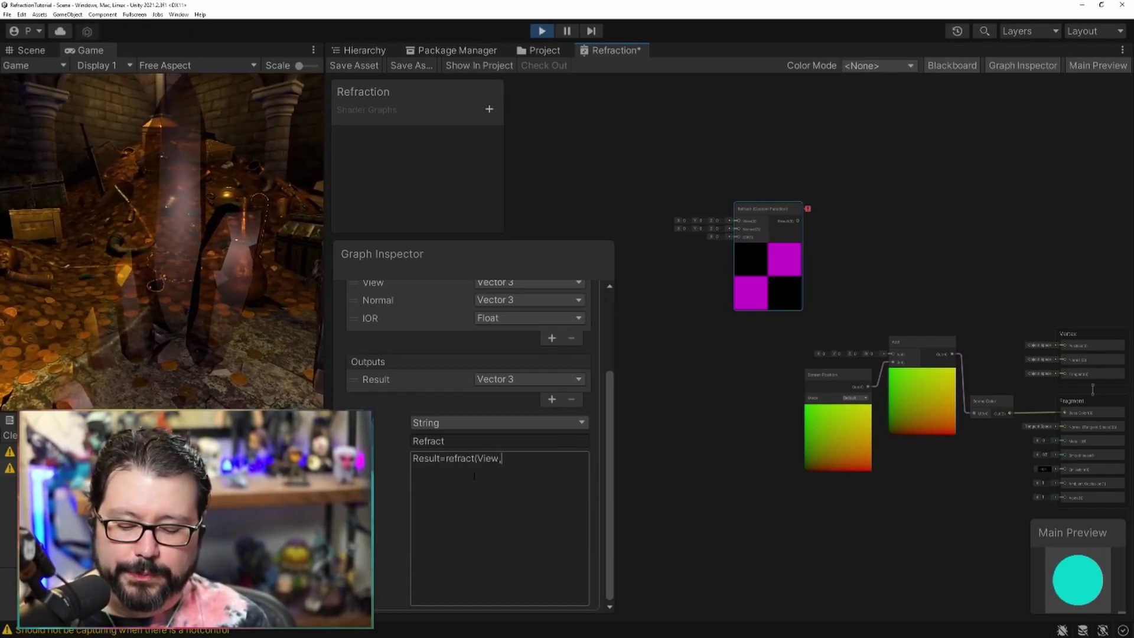
pyautogui.write(', Normal ')
pyautogui.write(' IOR);')
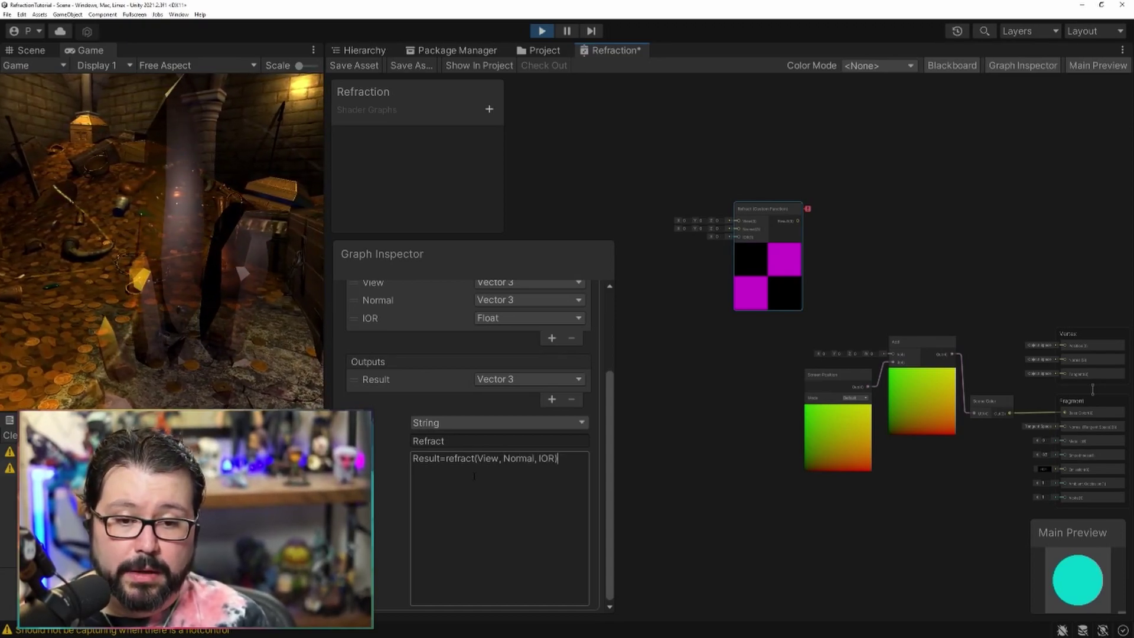
pyautogui.click(653, 383)
# - Move the Refract node away from the Screen Position node and narrow the Graph Inspector to free up graph space
pyautogui.moveTo(784, 223); pyautogui.dragTo(742, 347)
pyautogui.moveTo(703, 304); pyautogui.dragTo(764, 249, button='middle')
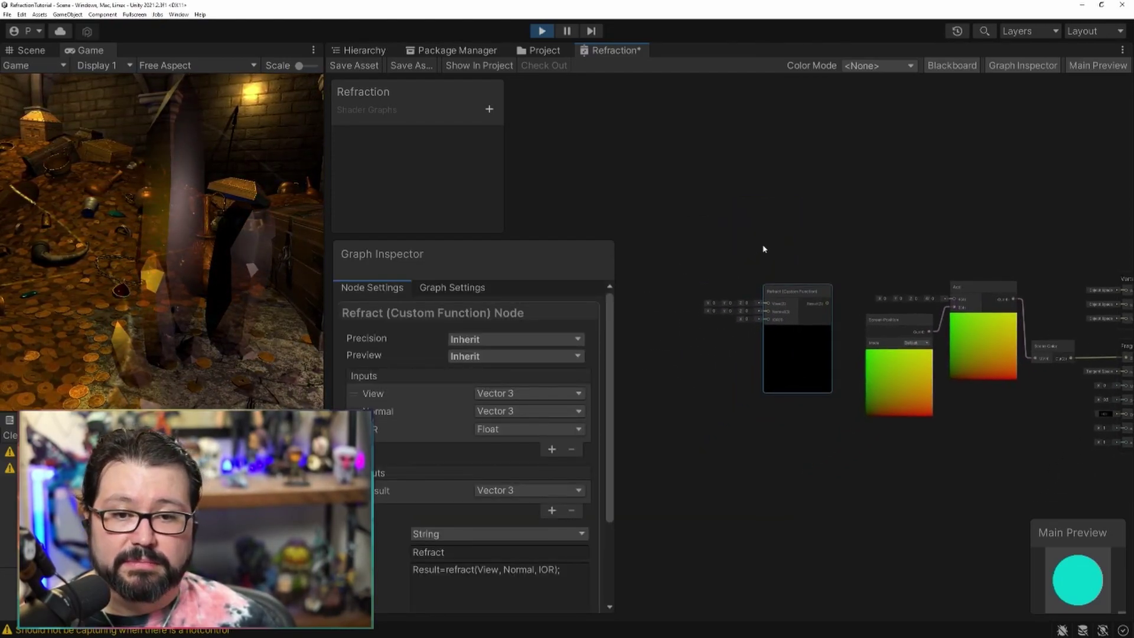
pyautogui.moveTo(616, 346); pyautogui.dragTo(513, 347)
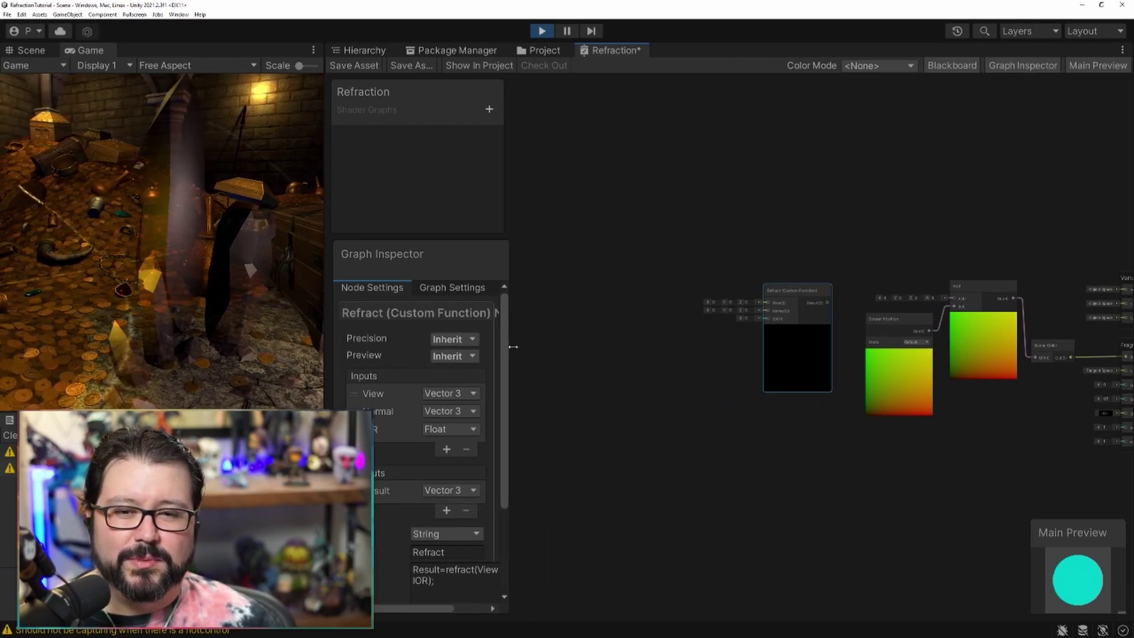
pyautogui.moveTo(726, 415)
pyautogui.mouseDown(button='middle')
pyautogui.moveTo(638, 448)
pyautogui.moveTo(721, 395)
pyautogui.mouseUp(button='middle')
pyautogui.moveTo(722, 234); pyautogui.dragTo(633, 356)
pyautogui.moveTo(633, 356); pyautogui.dragTo(807, 333, button='middle')
# - Add a View Direction node to the graph ahead of the Refract node
pyautogui.rightClick(574, 258)
pyautogui.click(603, 264)
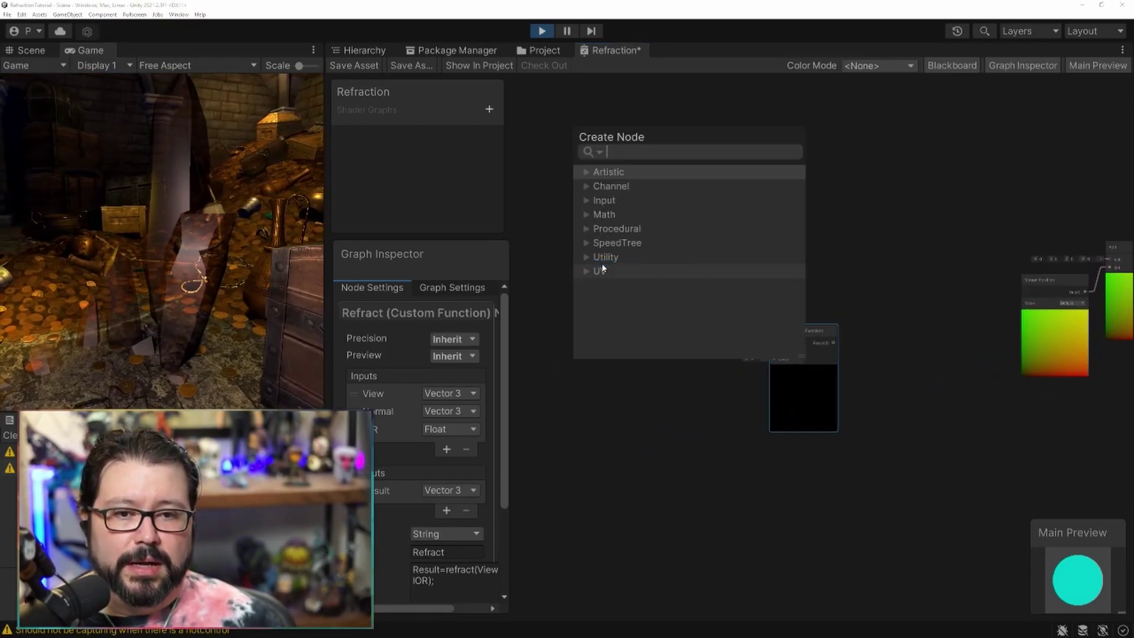
pyautogui.write('view')
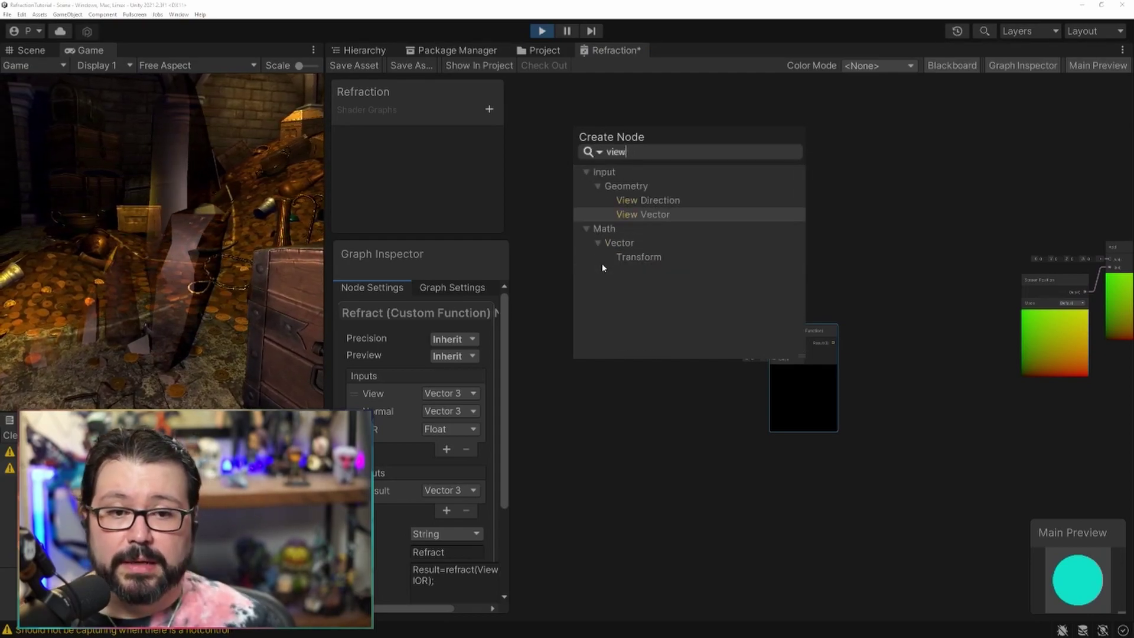
pyautogui.click(651, 202)
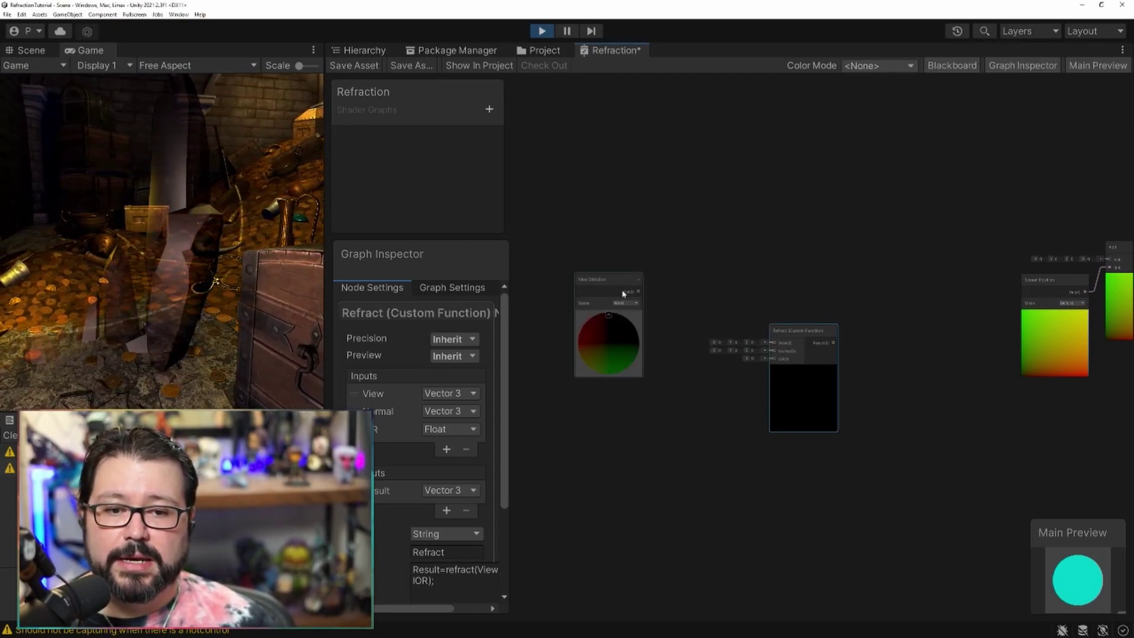
pyautogui.scroll(1, 637, 306)
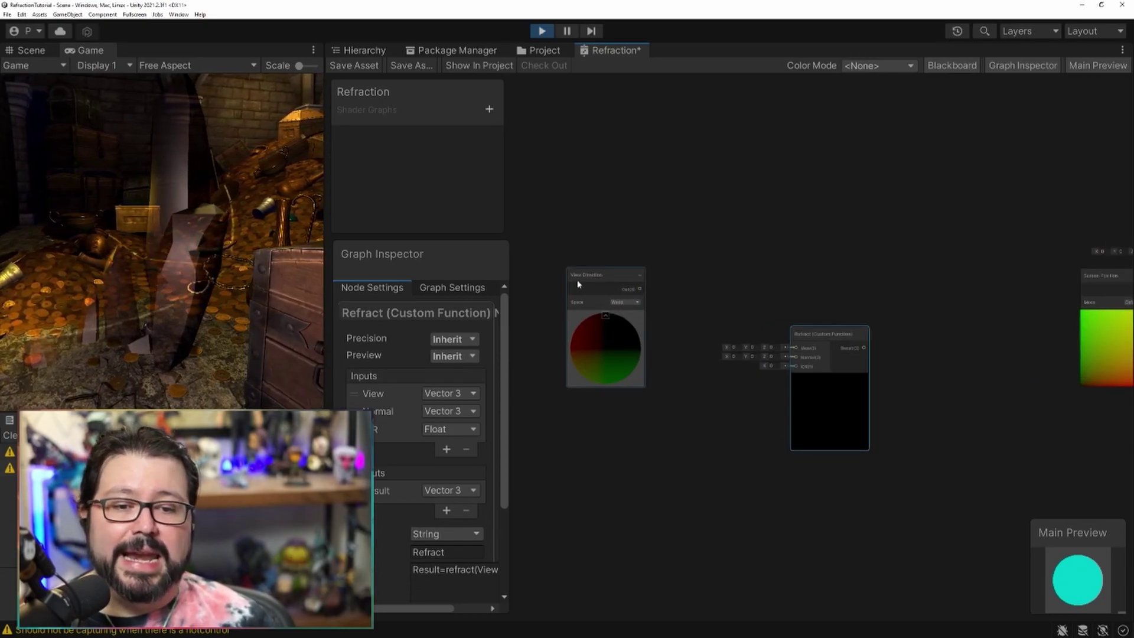
# - Normalize the View Direction output, connect it to the Refract node's View input, and move both nodes farther from Refract
pyautogui.moveTo(638, 290); pyautogui.dragTo(674, 296)
pyautogui.write('norm')
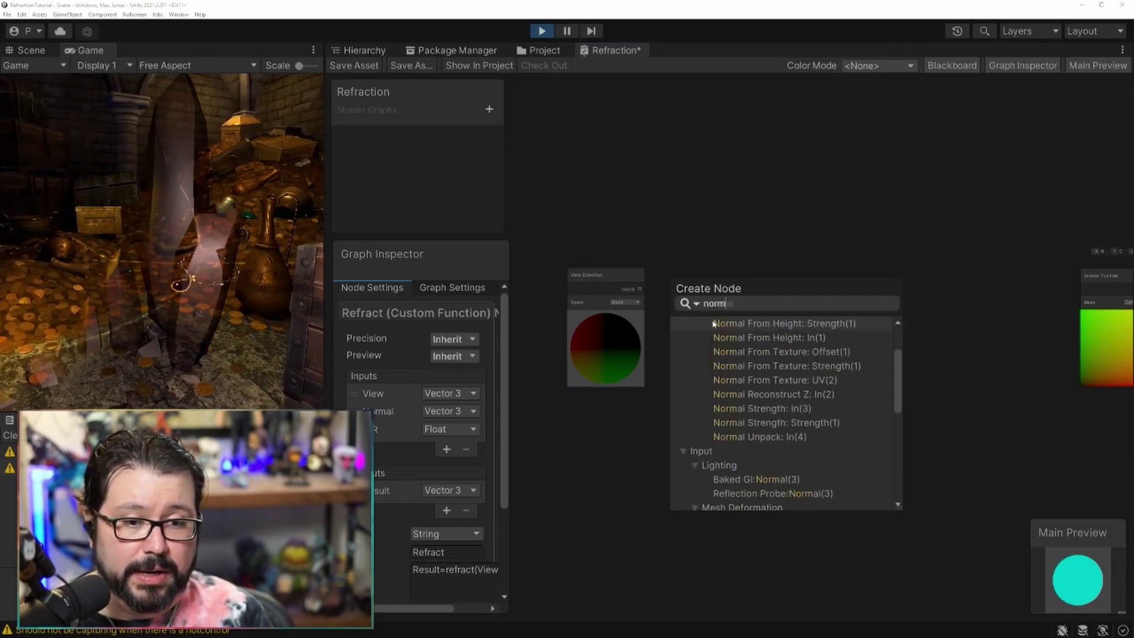
pyautogui.write('alize')
pyautogui.click(736, 353)
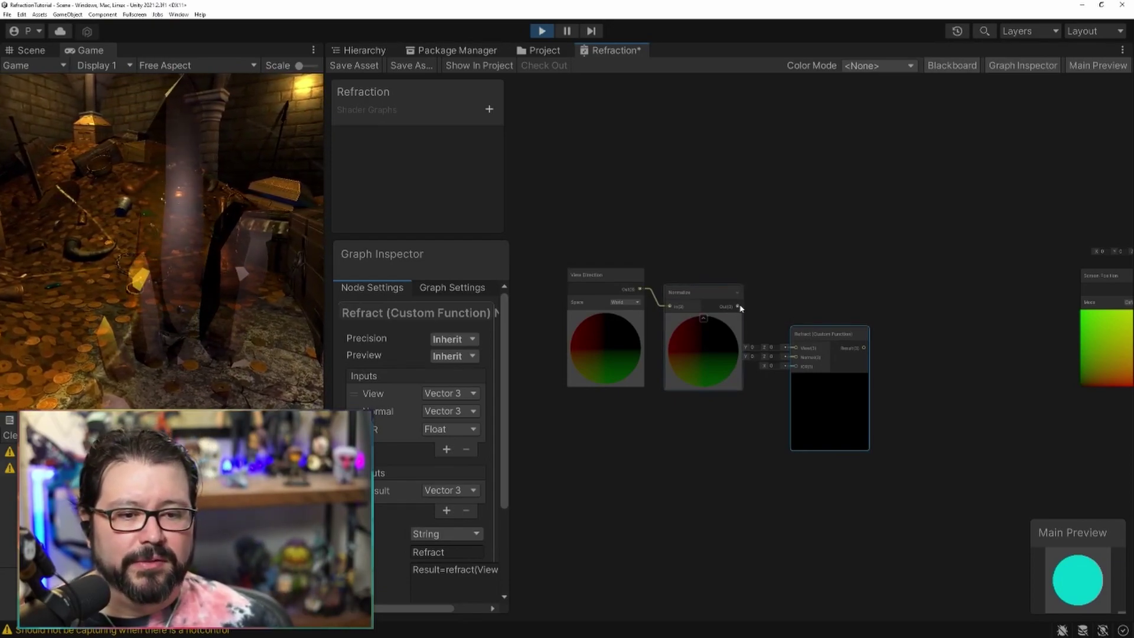
pyautogui.moveTo(739, 306); pyautogui.dragTo(797, 348)
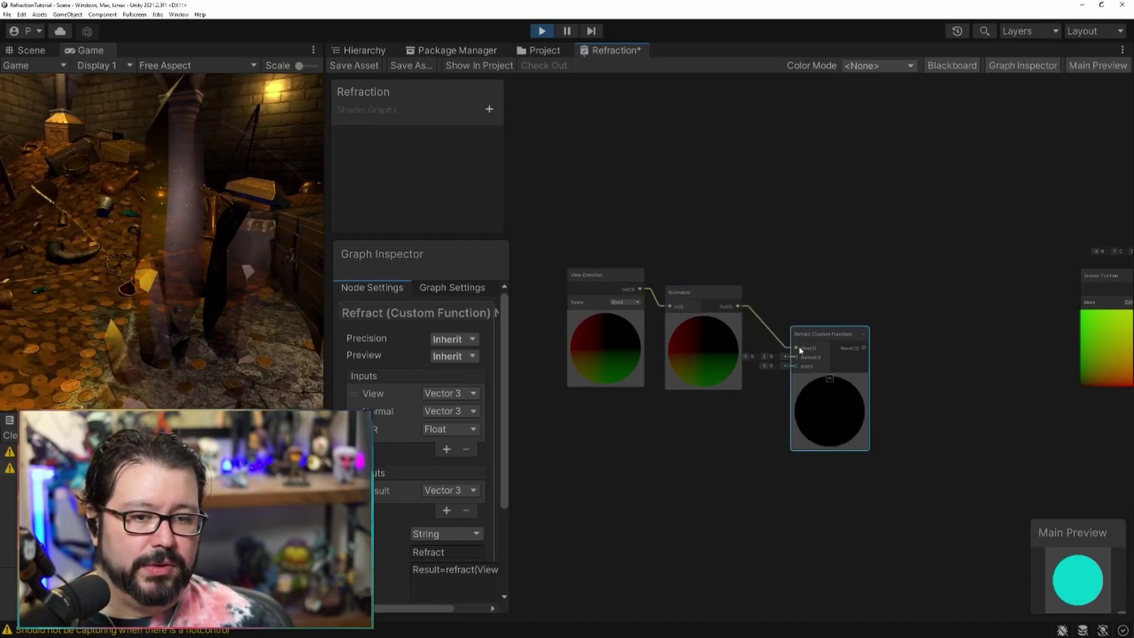
pyautogui.moveTo(578, 250); pyautogui.dragTo(648, 299)
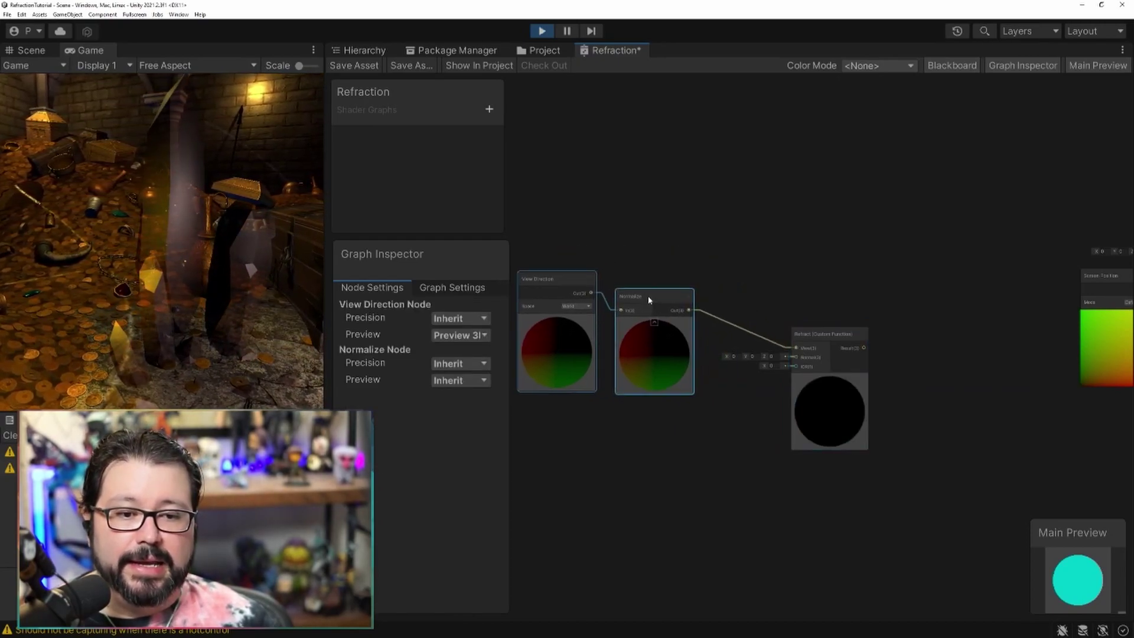
# - Add a Normal Vector node below the View Direction node
pyautogui.moveTo(666, 435); pyautogui.dragTo(803, 375, button='middle')
pyautogui.rightClick(649, 414)
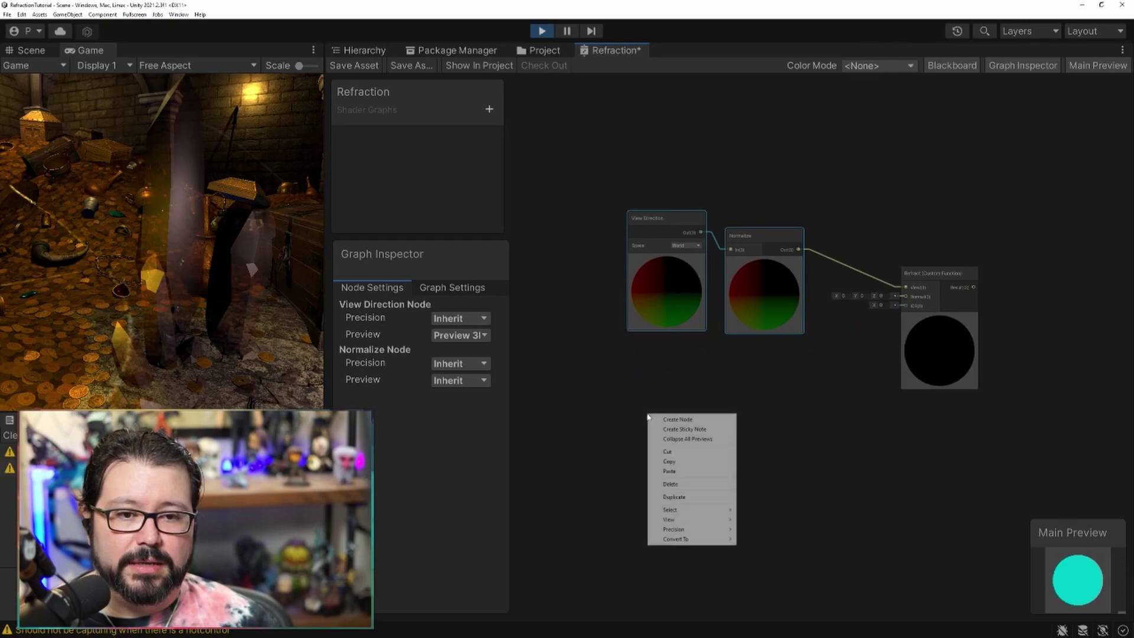
pyautogui.click(685, 420)
pyautogui.write('normal')
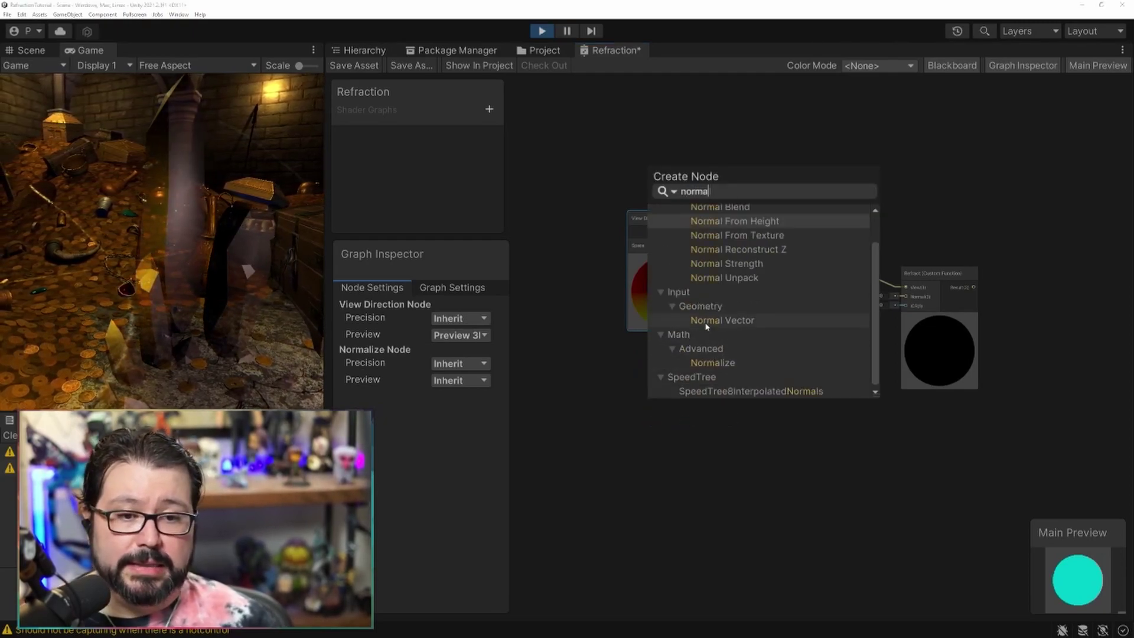
pyautogui.click(722, 320)
# - Feed the Normal Vector output through a new Normalize node into the Refract node's Normal input
pyautogui.moveTo(701, 438); pyautogui.dragTo(762, 403)
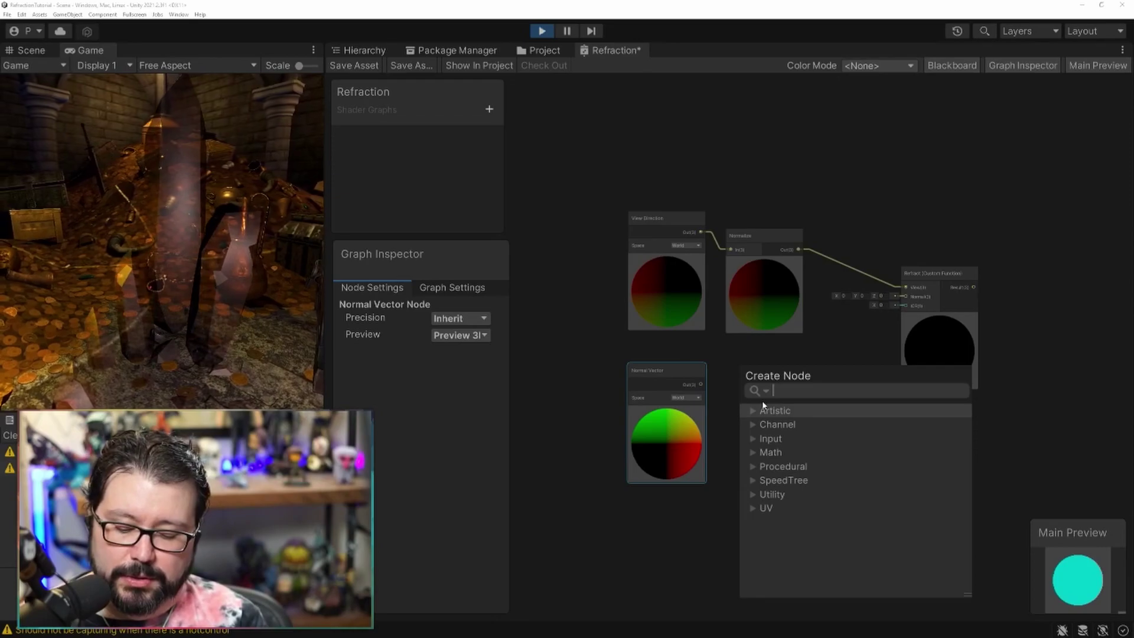
pyautogui.write('normal')
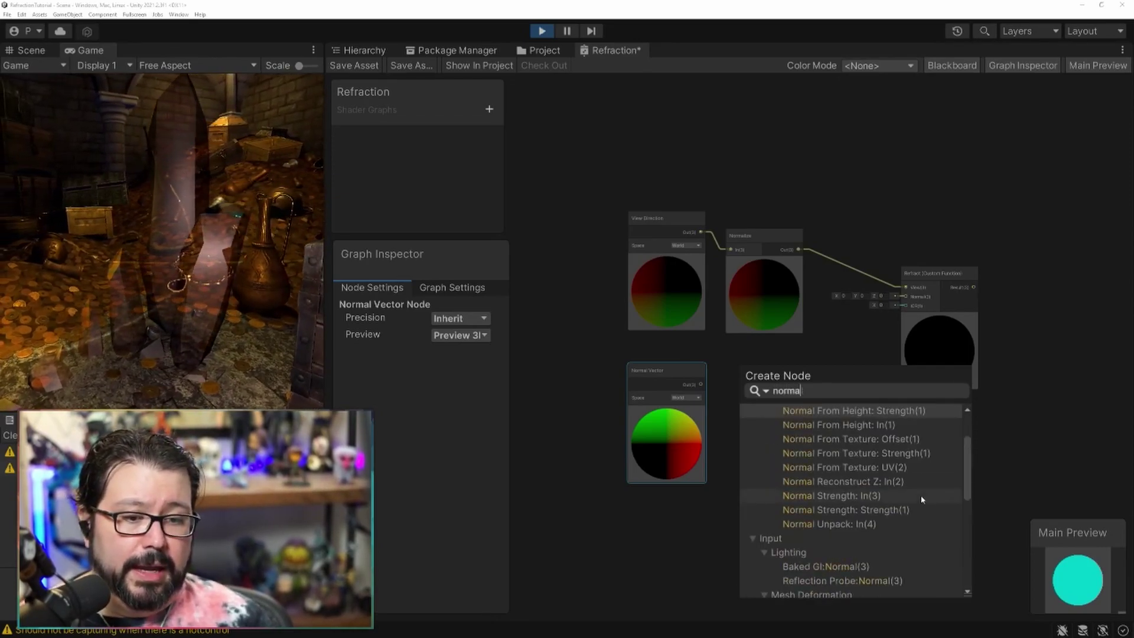
pyautogui.scroll(2, 919, 495)
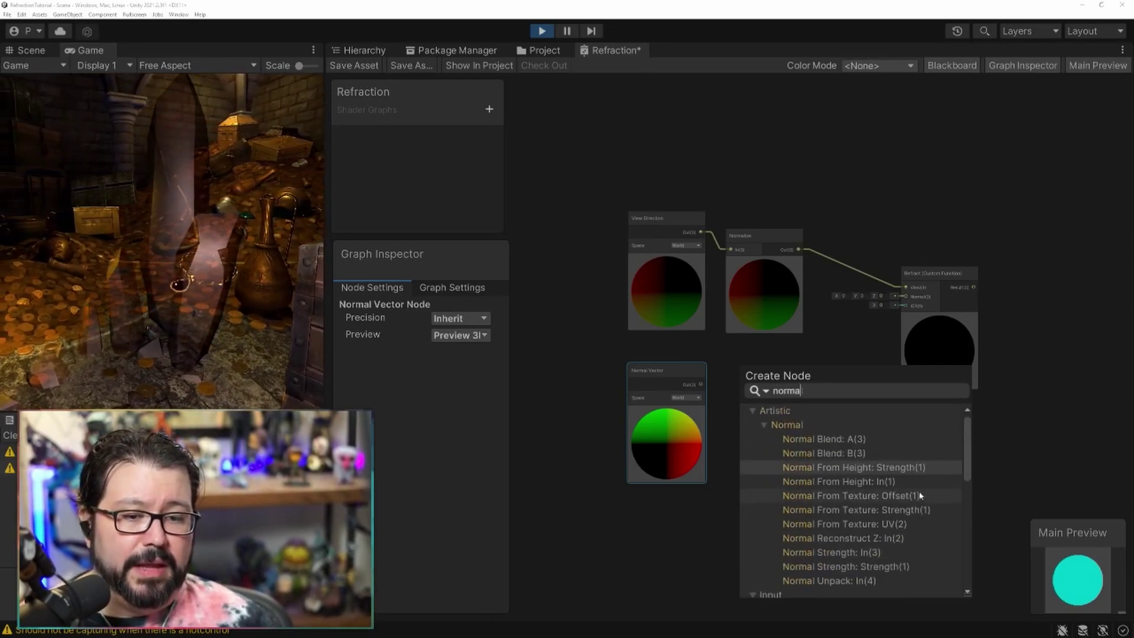
pyautogui.scroll(-3, 812, 437)
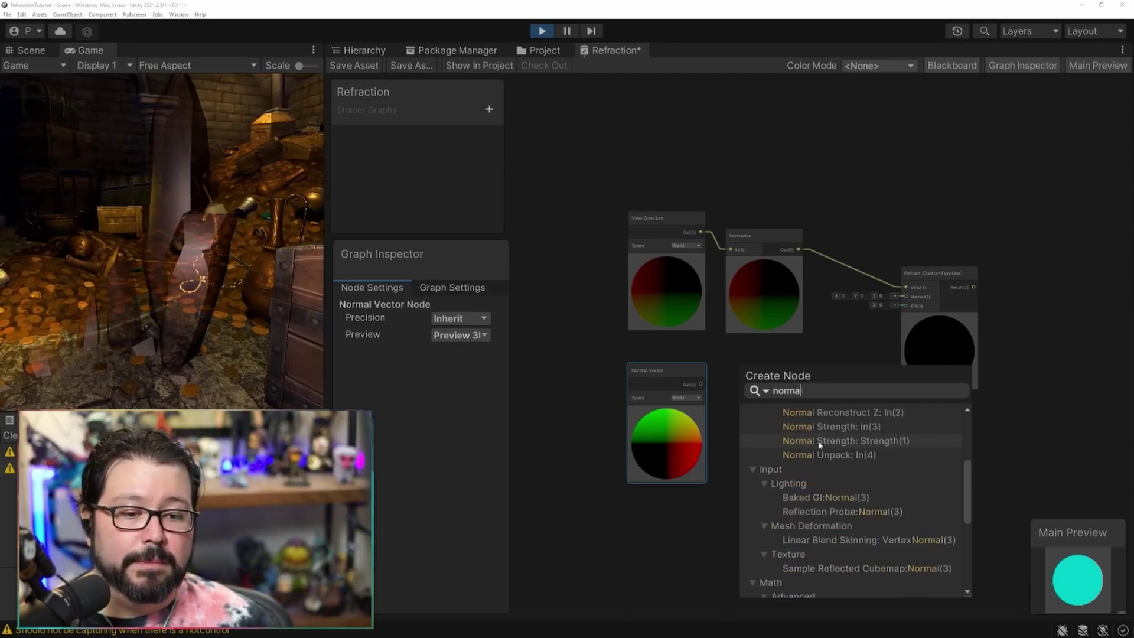
pyautogui.scroll(-2, 851, 469)
pyautogui.scroll(-2, 839, 479)
pyautogui.click(829, 483)
pyautogui.moveTo(776, 388); pyautogui.dragTo(905, 296)
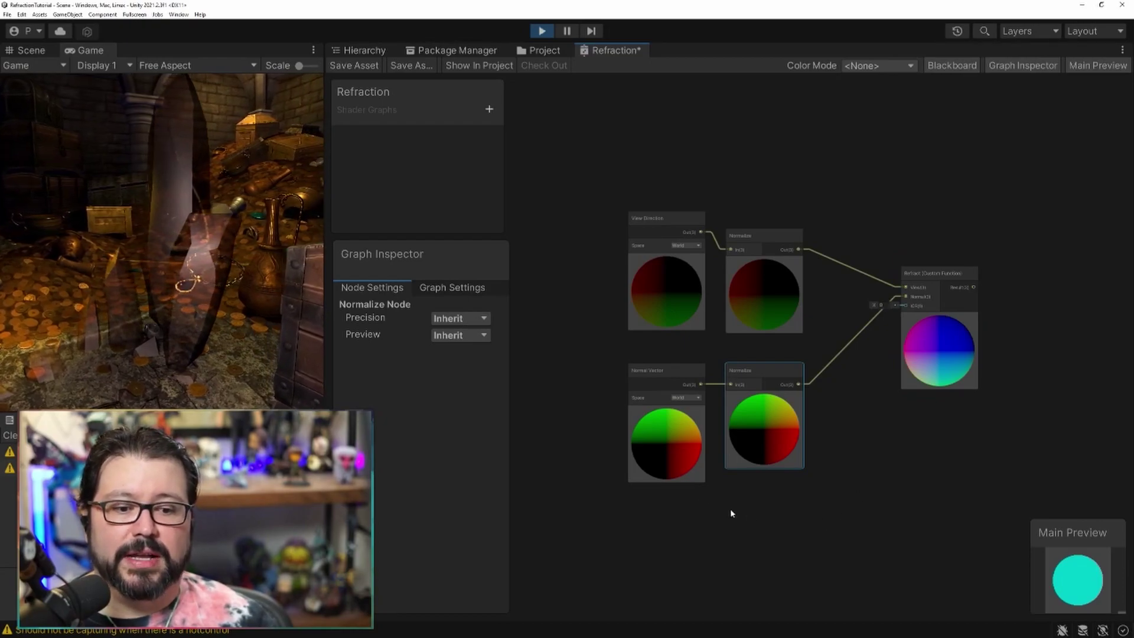
# - Add a Float property named IOR to the Refraction graph
pyautogui.click(489, 108)
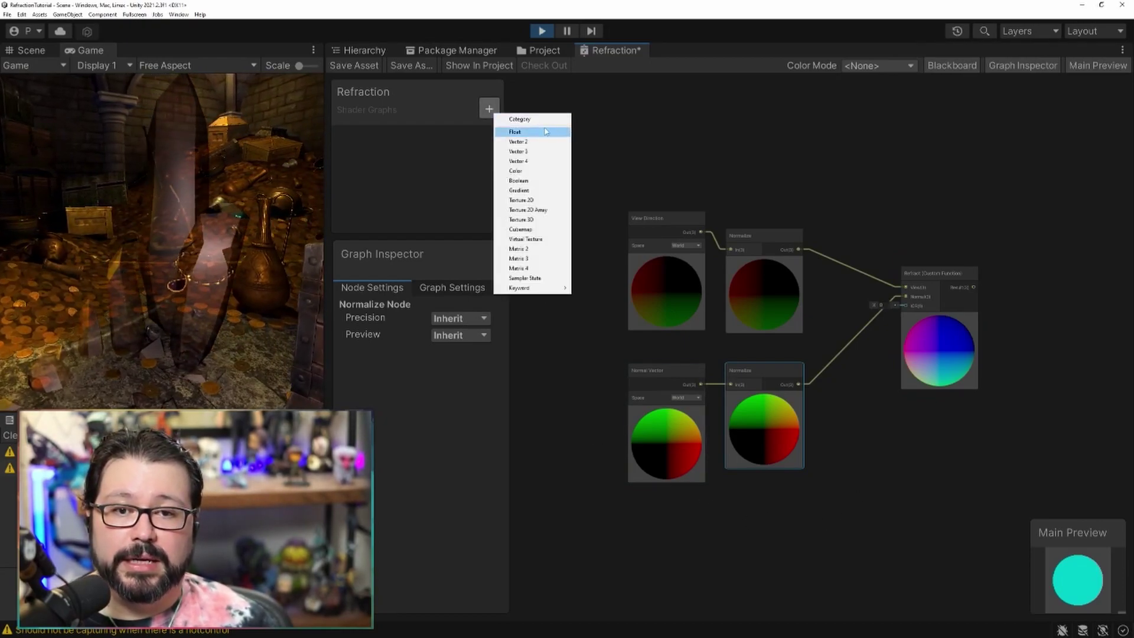
pyautogui.click(540, 134)
pyautogui.write('IOR')
pyautogui.press('Return')
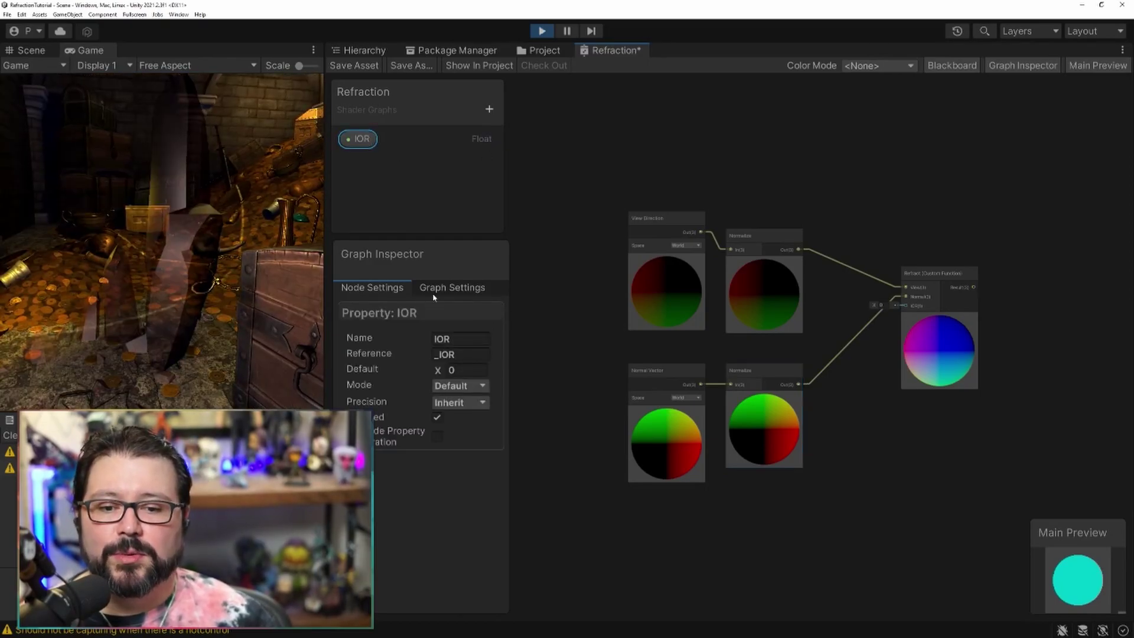
# - Switch the IOR property to Slider mode with a minimum of -0.25
pyautogui.click(460, 385)
pyautogui.click(458, 417)
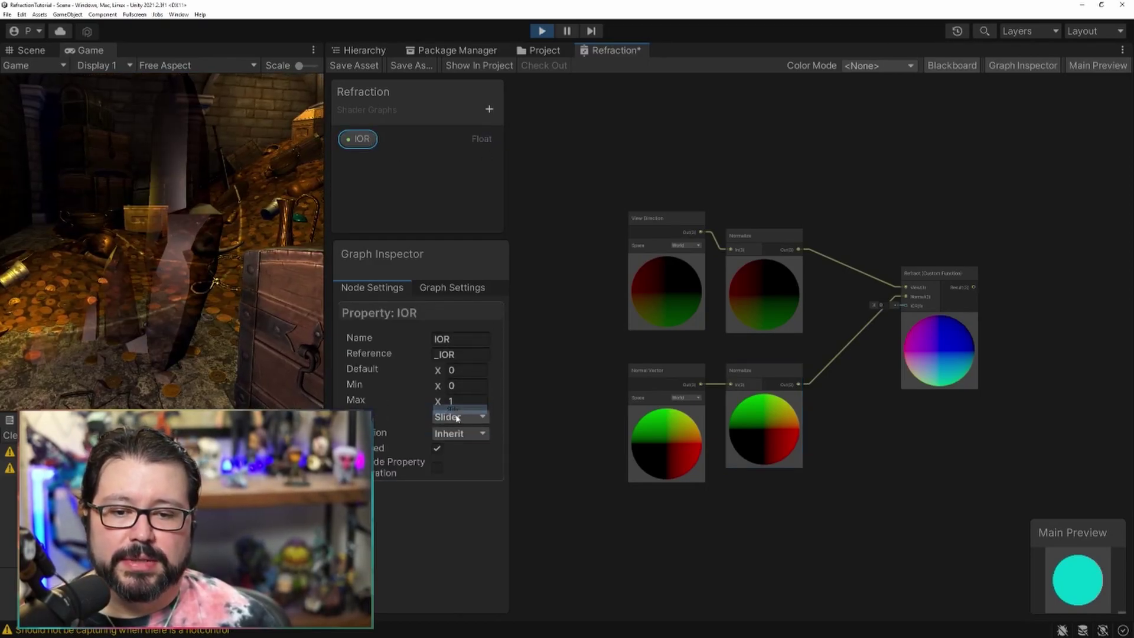
pyautogui.click(461, 385)
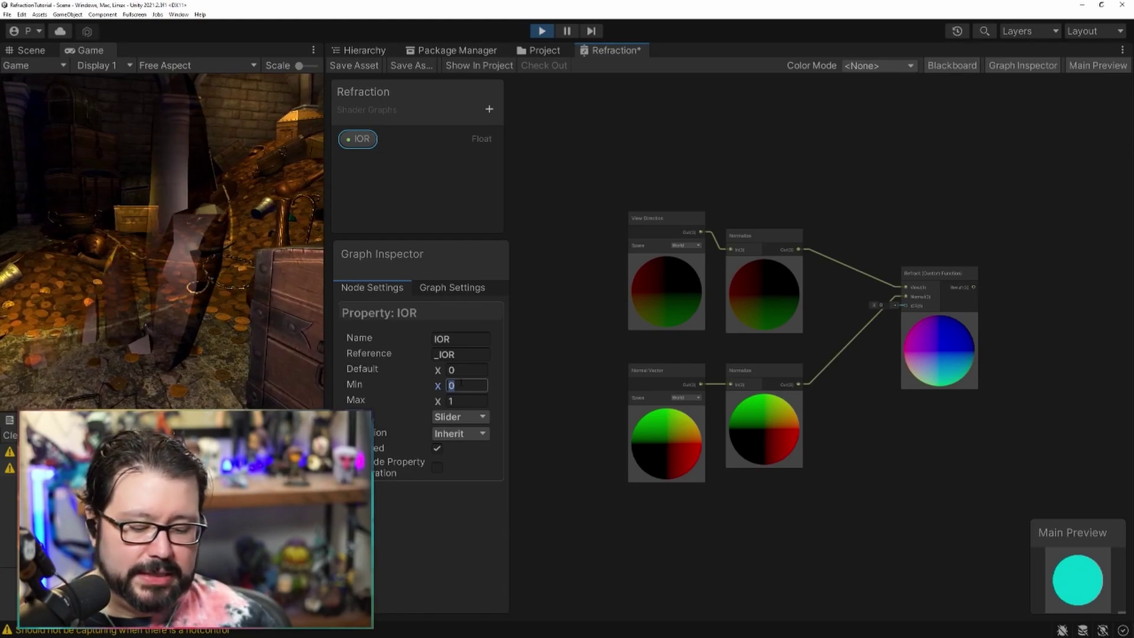
pyautogui.write('-.25')
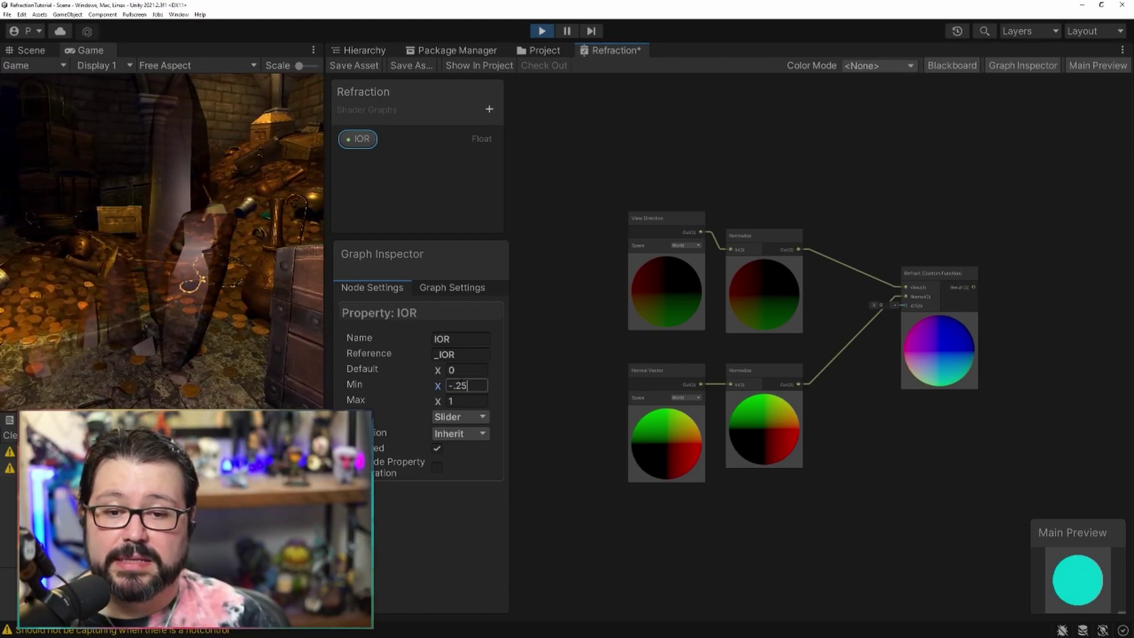
pyautogui.press('Return')
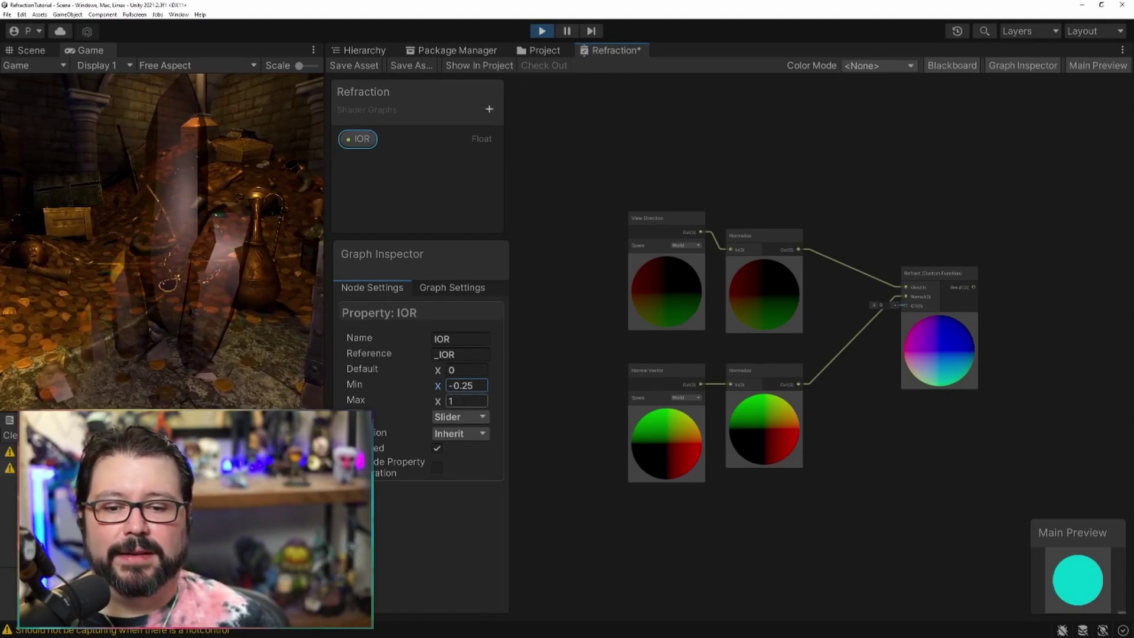
pyautogui.click(535, 362)
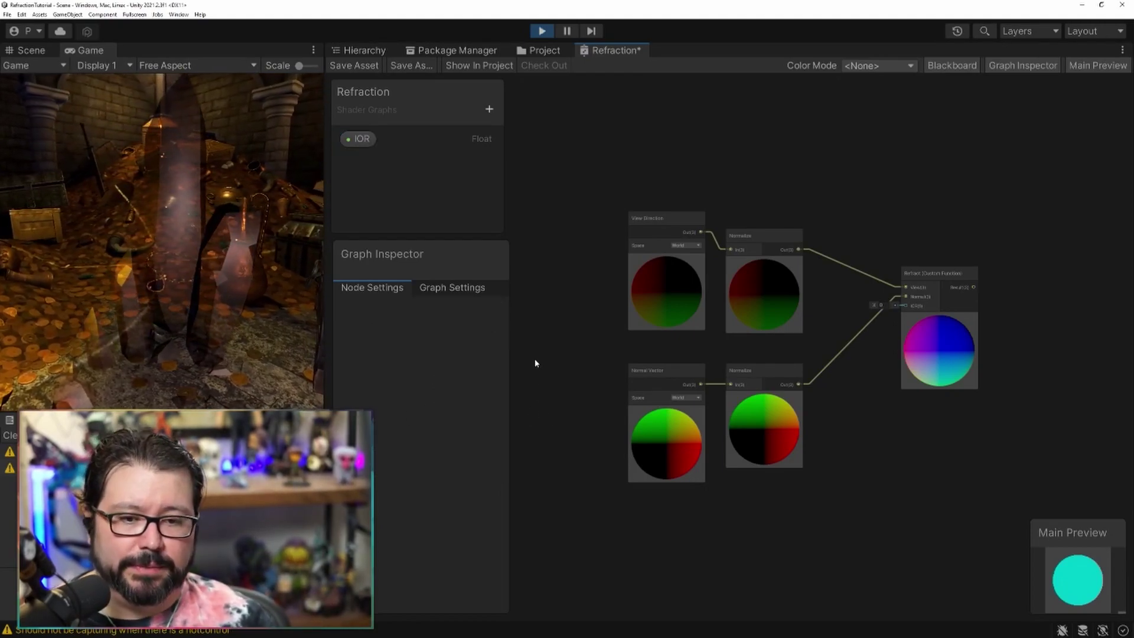
# - Place the IOR property in the graph and connect it to the Refract node's IOR input
pyautogui.click(360, 139)
pyautogui.moveTo(843, 409); pyautogui.dragTo(905, 306)
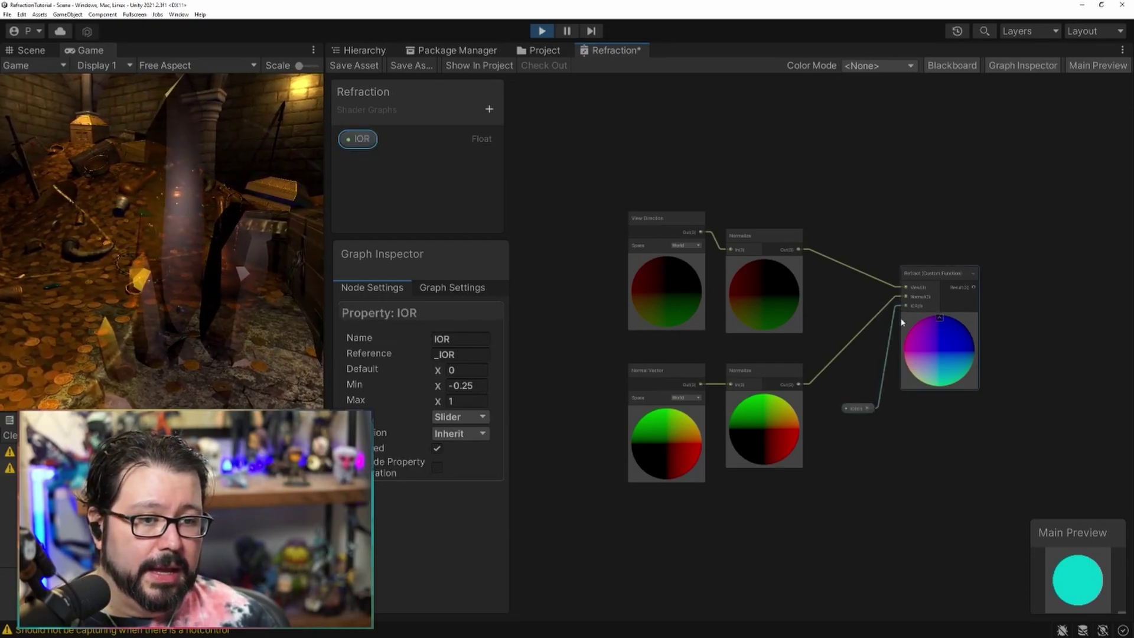
# - Set the IOR property's default value to -0.15
pyautogui.click(856, 408)
pyautogui.click(458, 374)
pyautogui.click(458, 370)
pyautogui.write('-0.15')
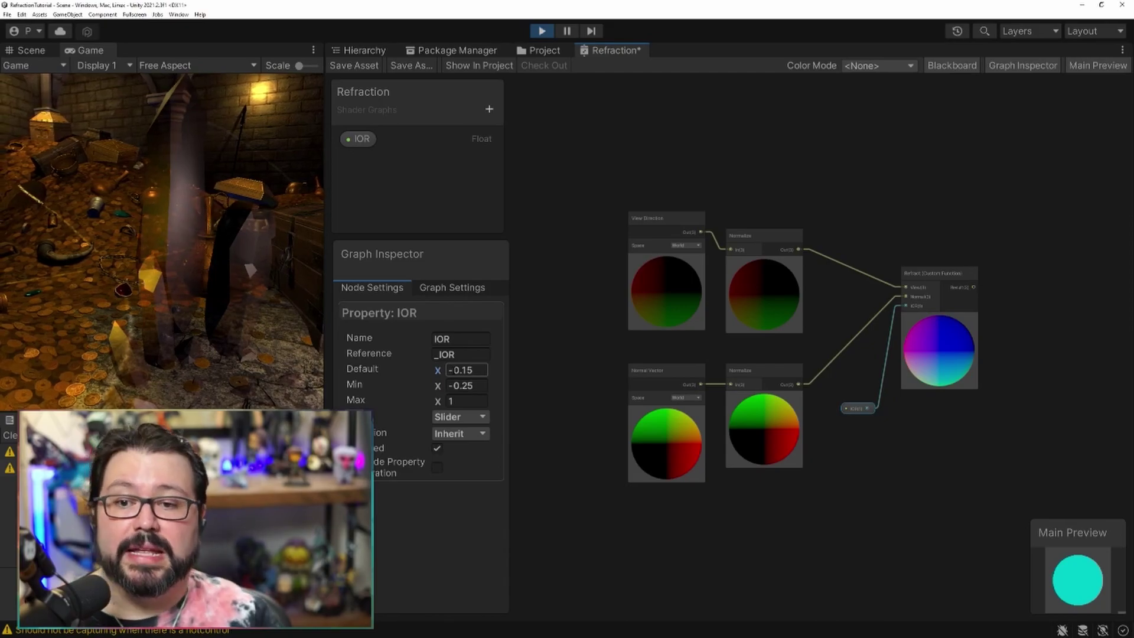
# - Check the Space settings of the View Direction and Normal Vector nodes
pyautogui.click(860, 296)
pyautogui.scroll(-2, 861, 296)
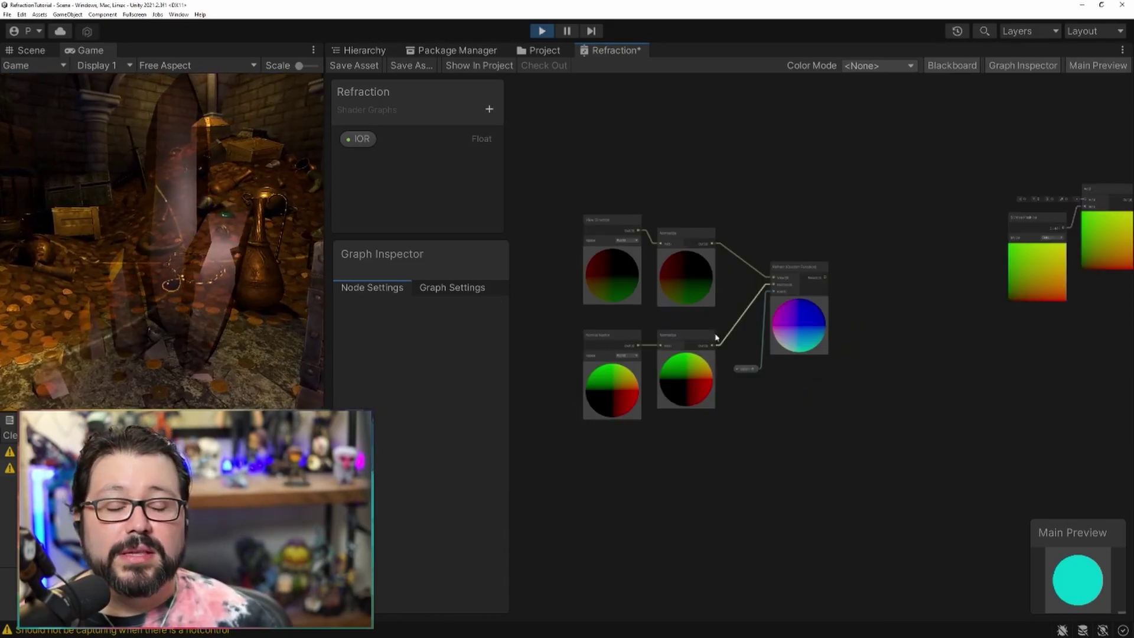
pyautogui.scroll(4, 653, 263)
pyautogui.moveTo(641, 304); pyautogui.dragTo(763, 251, button='middle')
pyautogui.click(685, 154)
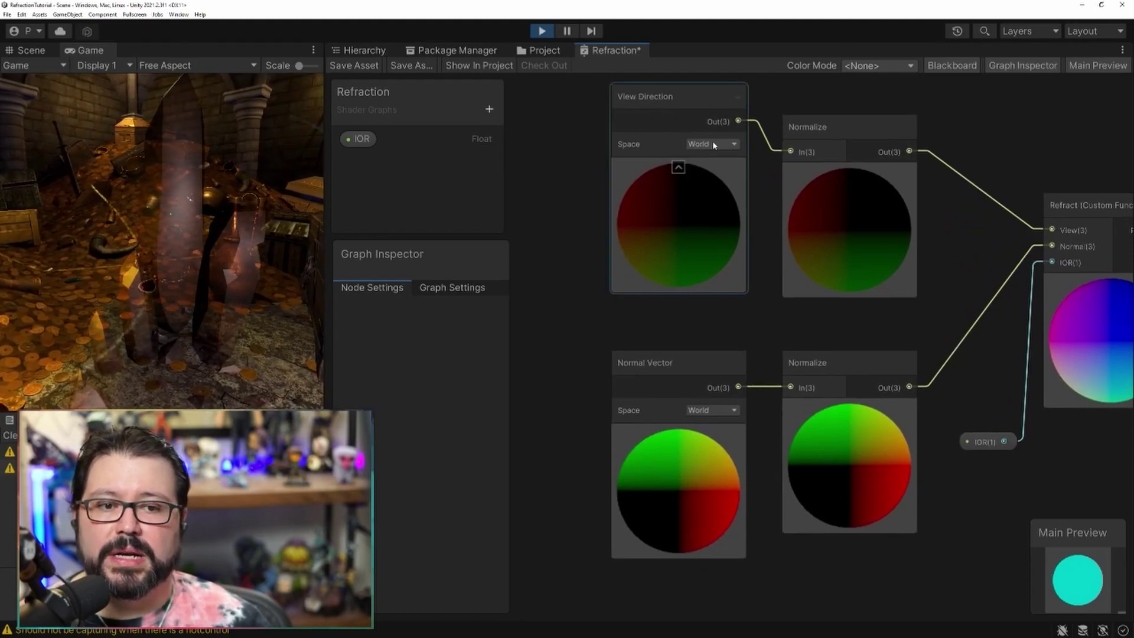
pyautogui.click(670, 371)
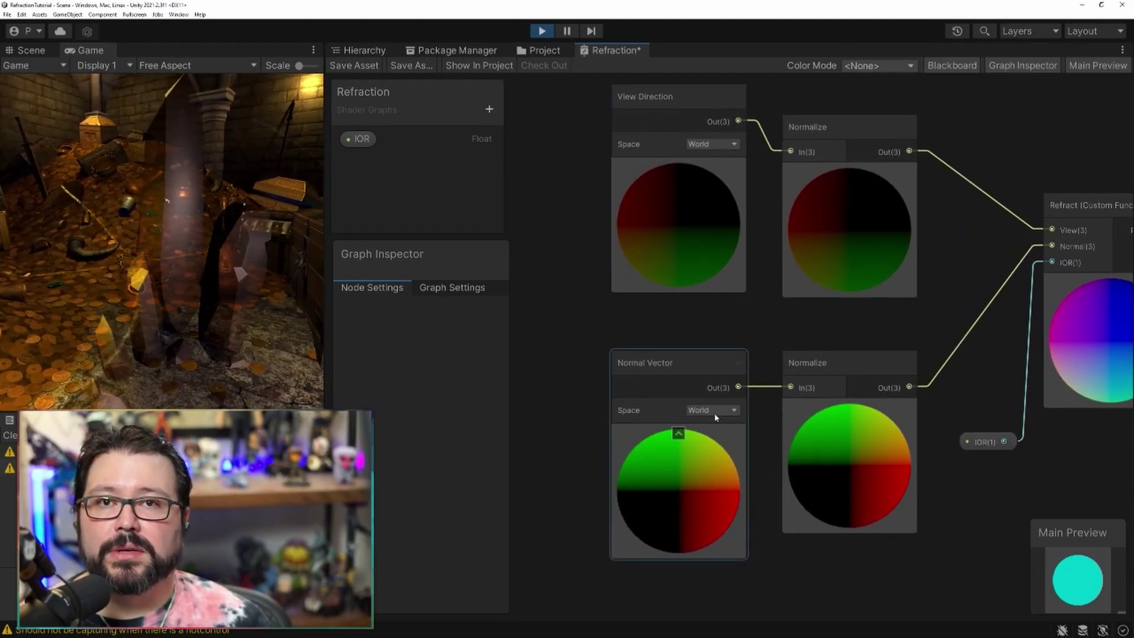
# - Feed the Refract node's Result output into a new Transform node
pyautogui.moveTo(1033, 423); pyautogui.dragTo(855, 556, button='middle')
pyautogui.scroll(-3, 856, 556)
pyautogui.moveTo(993, 425); pyautogui.dragTo(739, 299, button='middle')
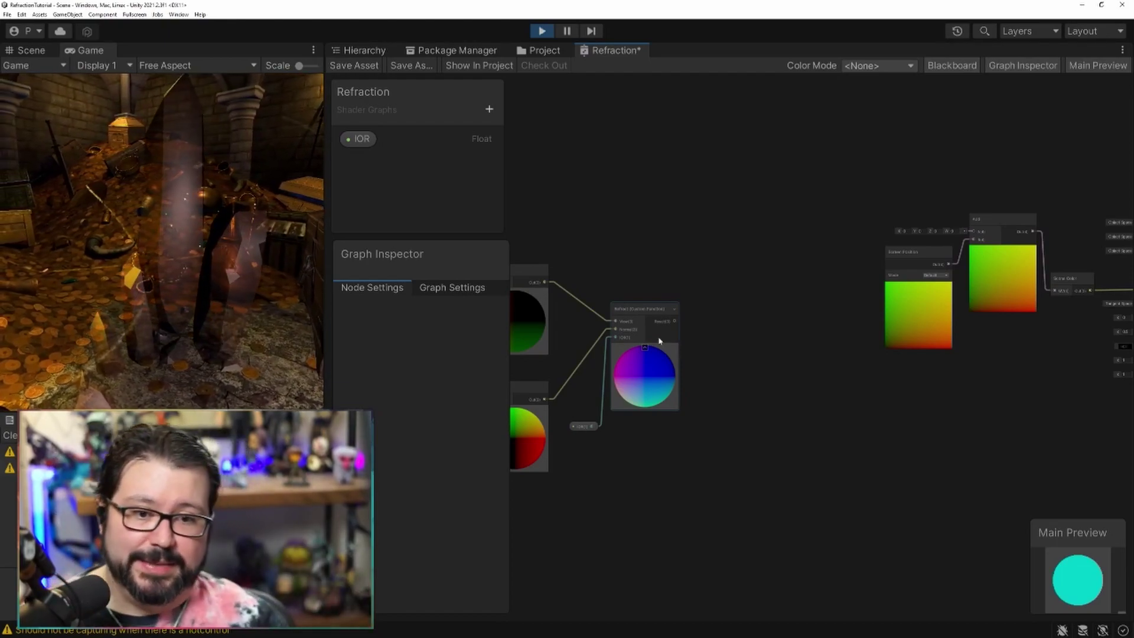
pyautogui.moveTo(675, 322); pyautogui.dragTo(706, 310)
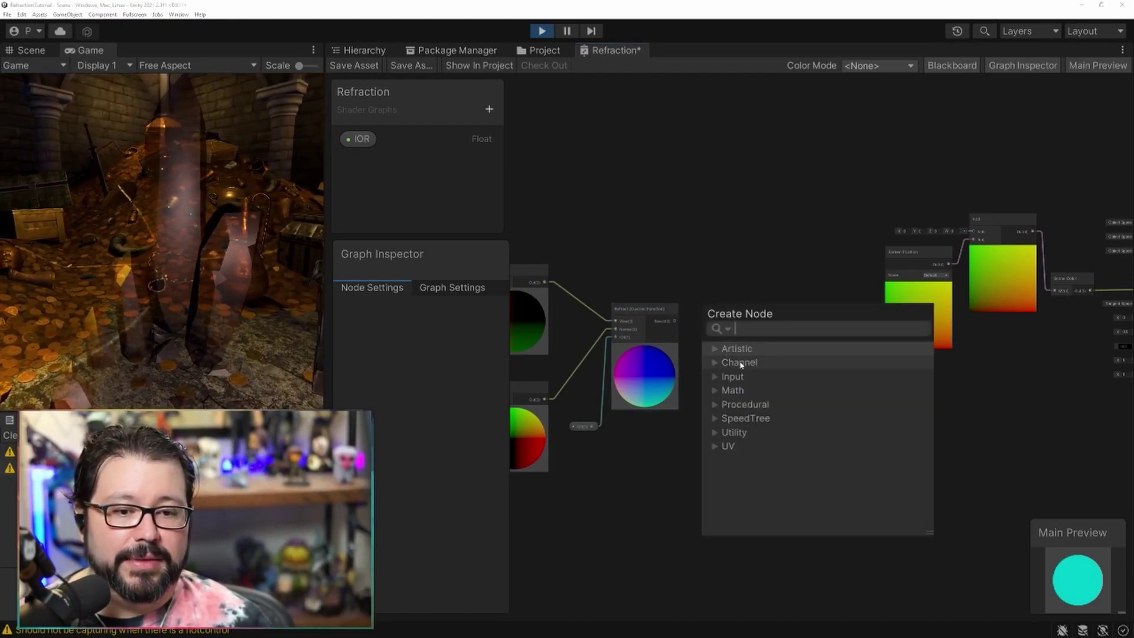
pyautogui.write('trans')
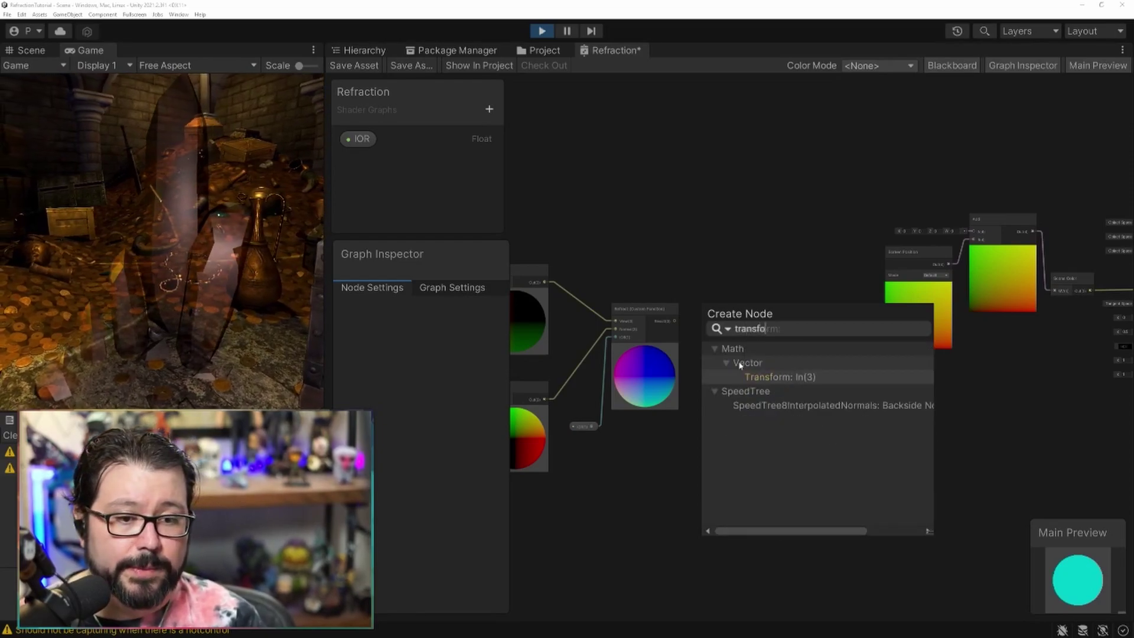
pyautogui.write('fo')
pyautogui.press('Return')
pyautogui.scroll(5, 741, 370)
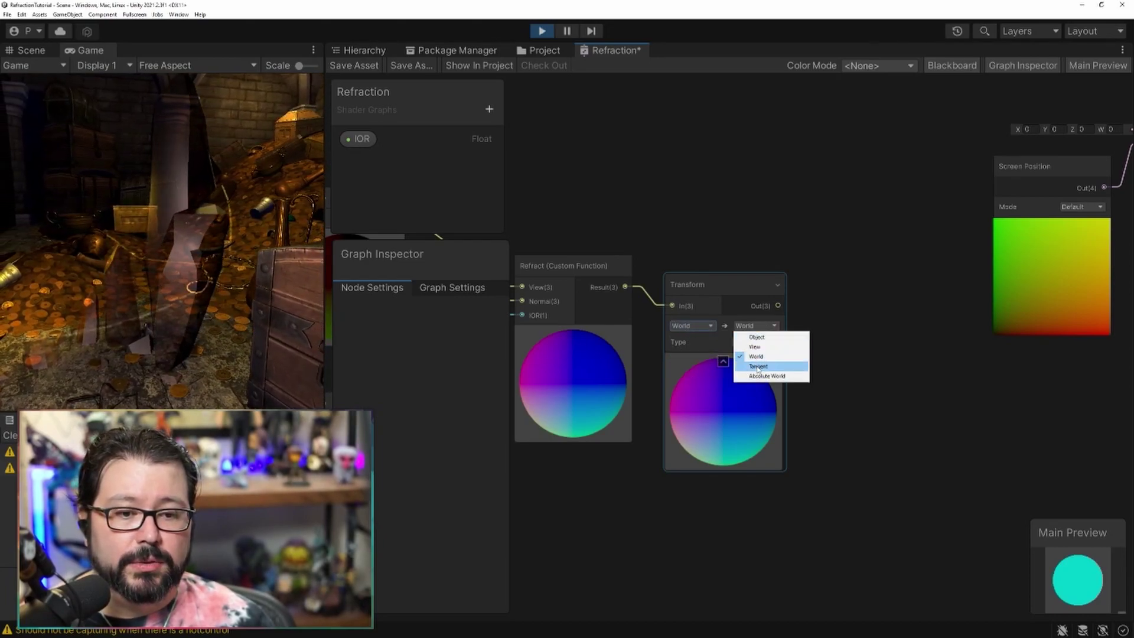
# - Set the Transform node to convert from World to Tangent space with the type Direction
pyautogui.click(758, 367)
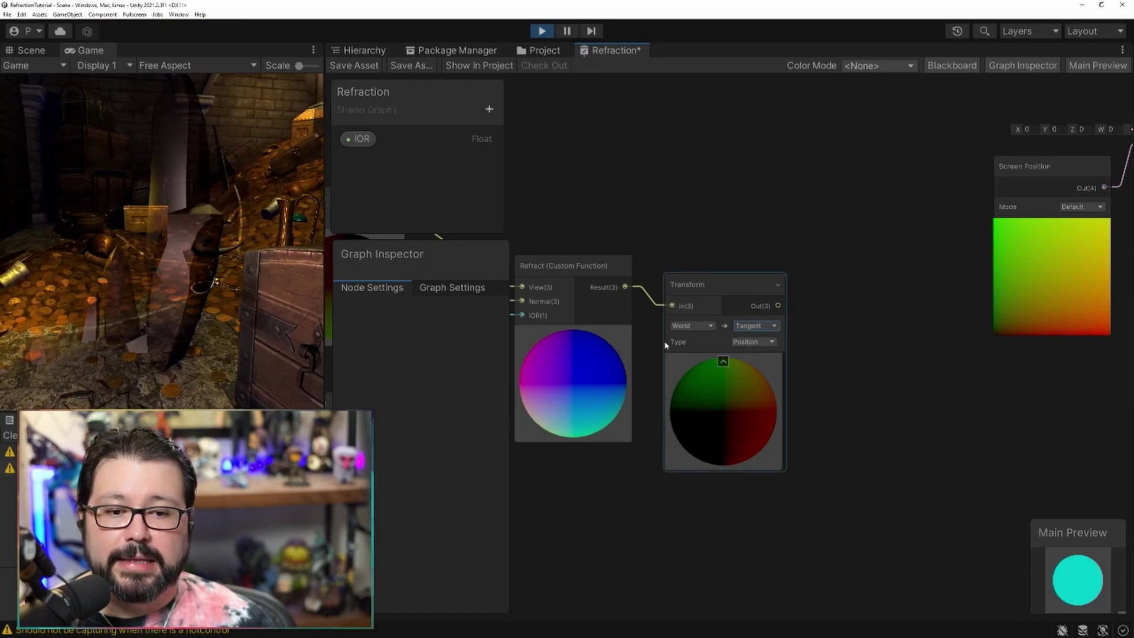
pyautogui.moveTo(684, 459); pyautogui.dragTo(1080, 409, button='middle')
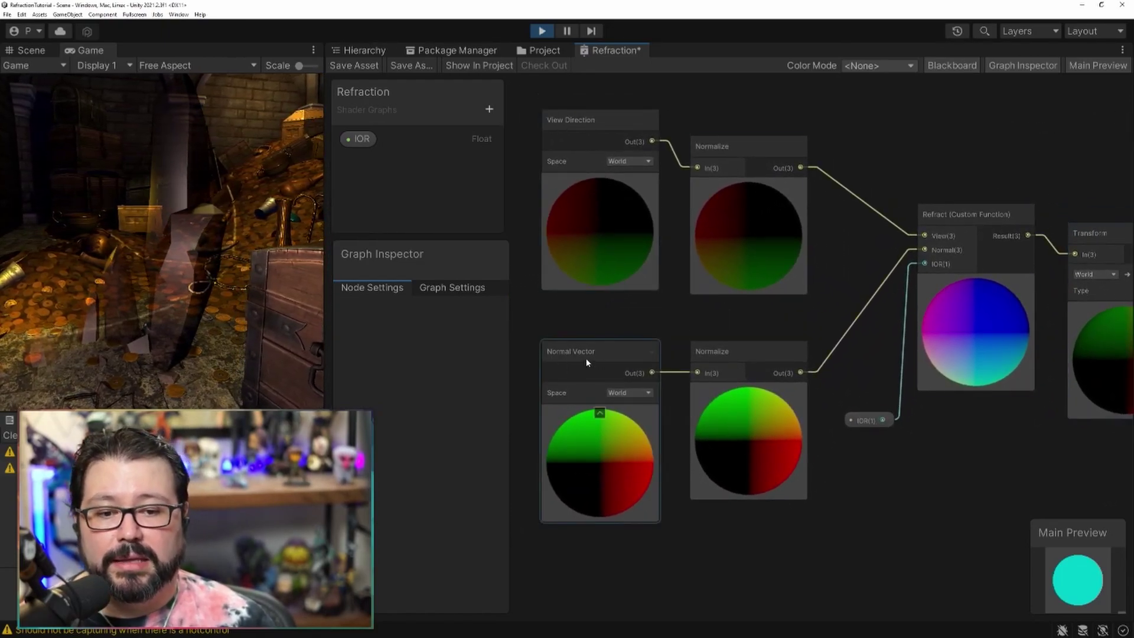
pyautogui.moveTo(906, 441); pyautogui.dragTo(767, 359, button='middle')
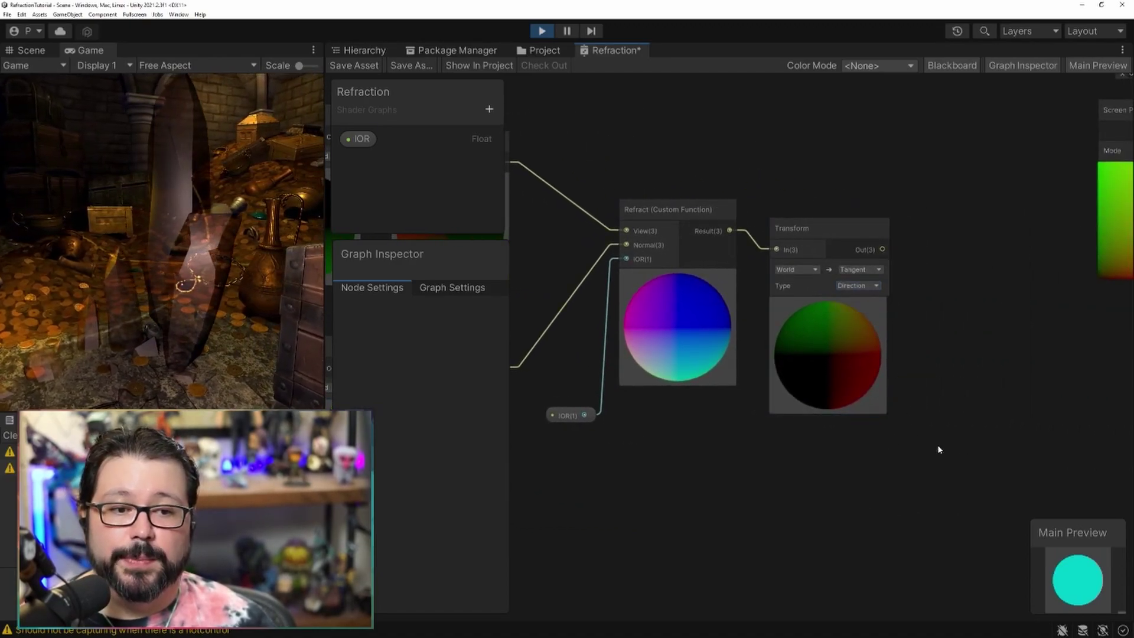
# - Connect the Transform output to the free input of the Add node beside Screen Position, and save the graph
pyautogui.hotkey('ctrl', 'a')
pyautogui.scroll(-3, 913, 449)
pyautogui.moveTo(1016, 471); pyautogui.dragTo(860, 406, button='middle')
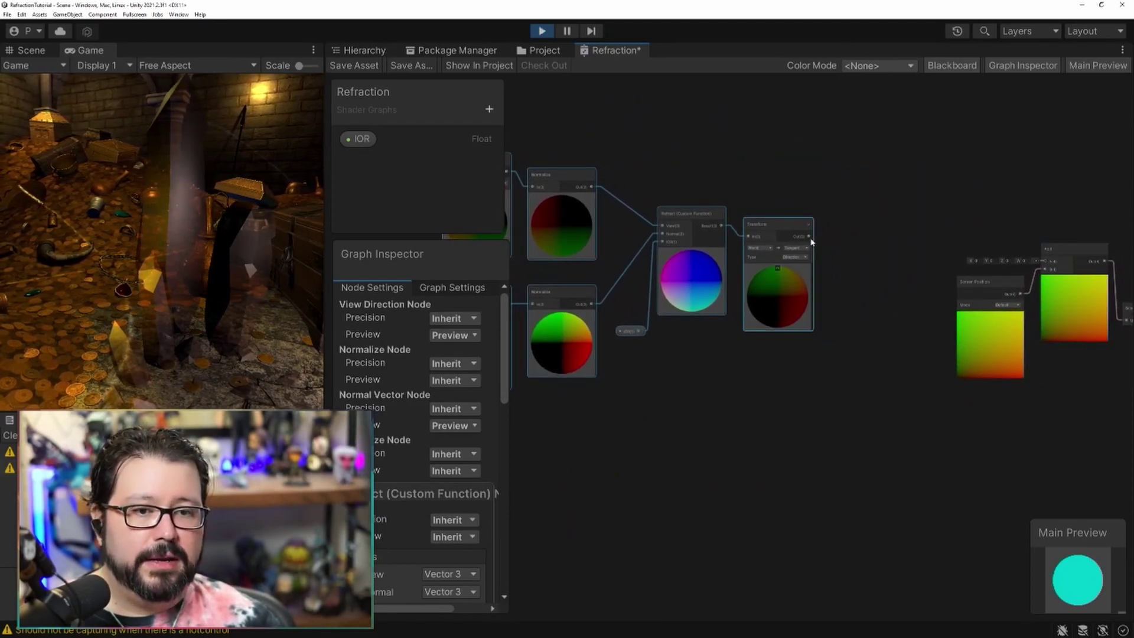
pyautogui.moveTo(1047, 265); pyautogui.dragTo(1047, 262)
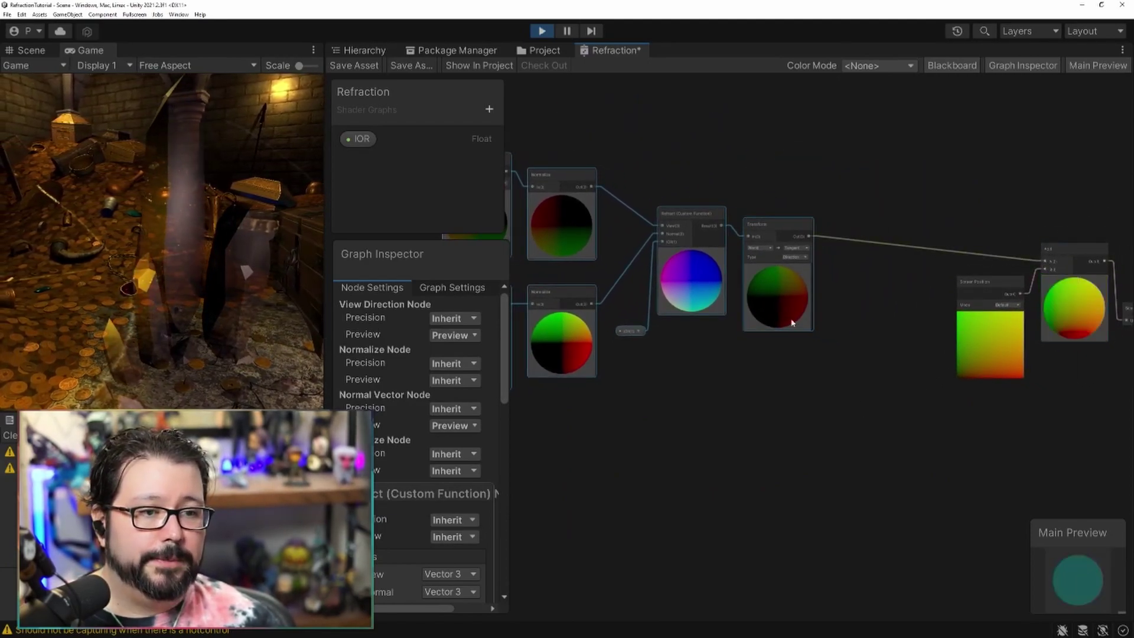
pyautogui.click(368, 66)
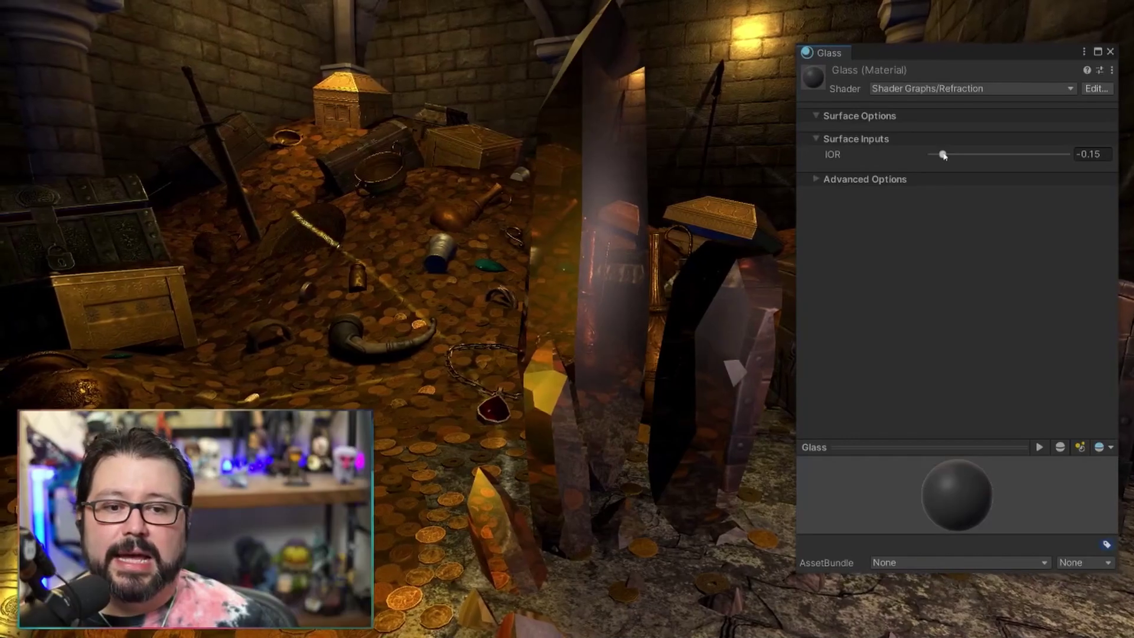
# - Vary the Glass material's IOR, trying -0.071, 0 and a small negative value to compare the refraction
pyautogui.moveTo(944, 155); pyautogui.dragTo(951, 156)
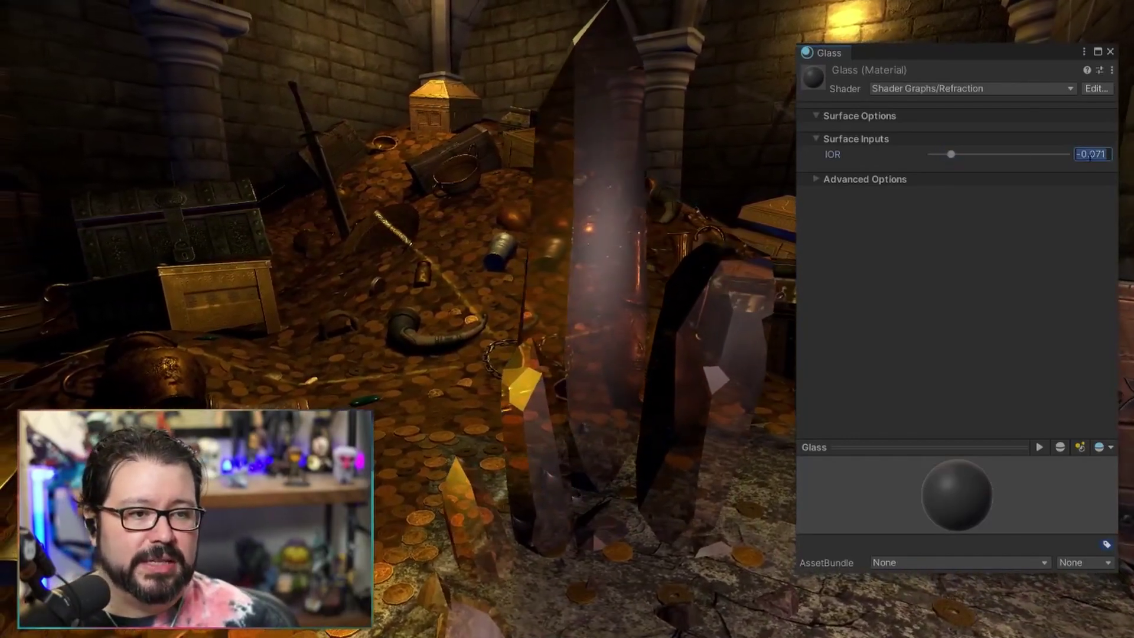
pyautogui.write('0')
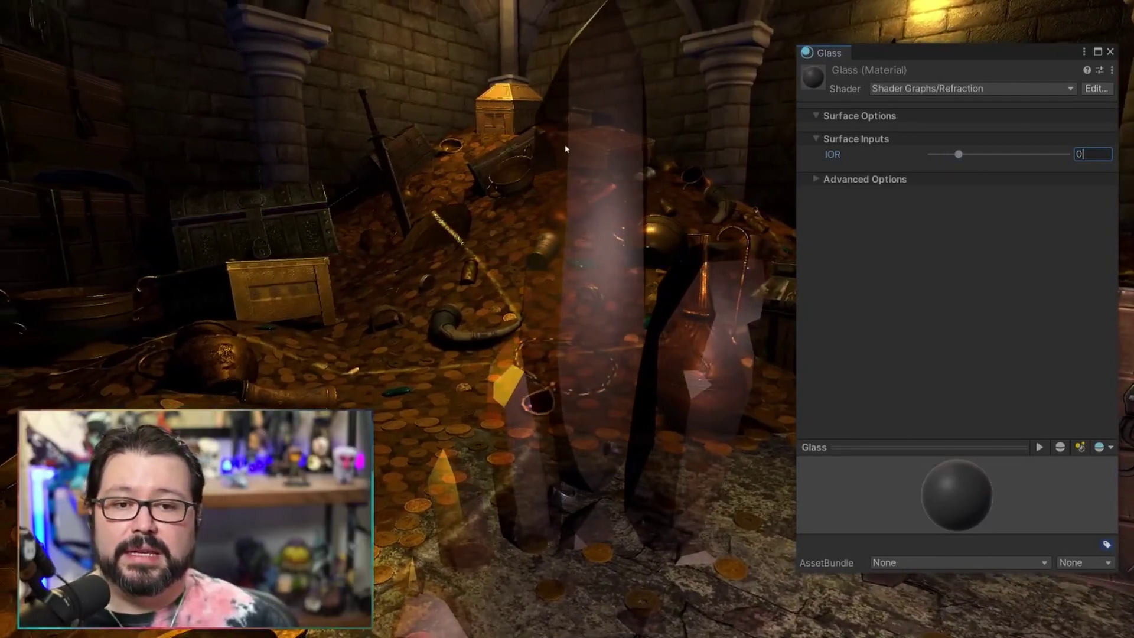
pyautogui.click(957, 155)
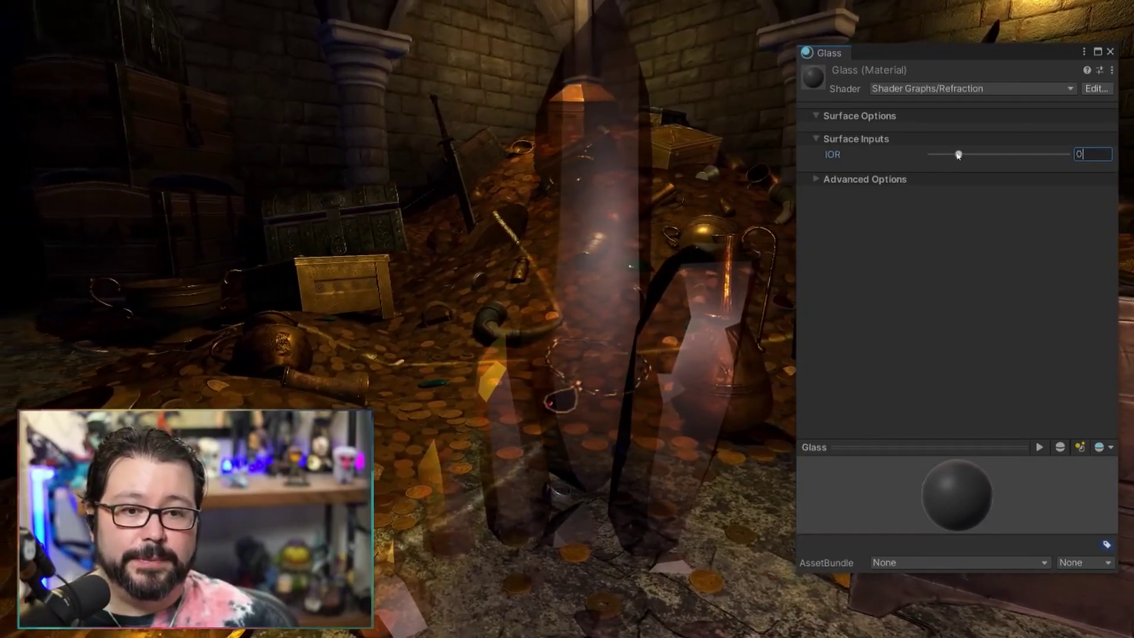
pyautogui.moveTo(957, 155)
pyautogui.mouseDown()
pyautogui.moveTo(942, 155)
pyautogui.moveTo(1066, 164)
pyautogui.moveTo(948, 155)
pyautogui.mouseUp()
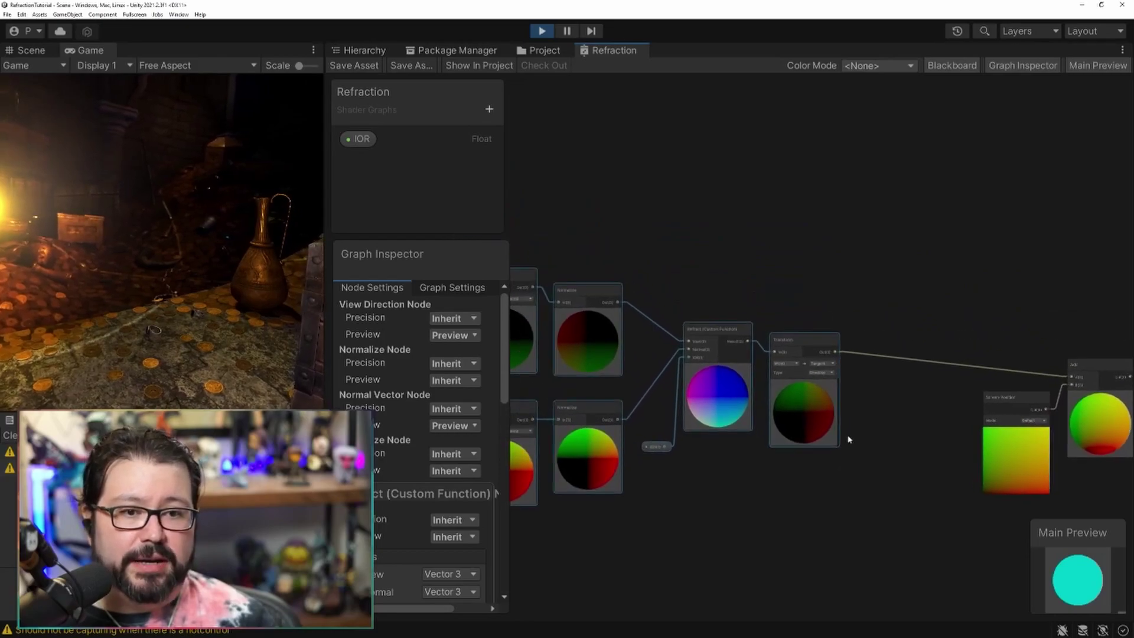
# - Add a Sample Texture 2D node above the Refract node and set its type to Normal
pyautogui.rightClick(758, 121)
pyautogui.click(801, 125)
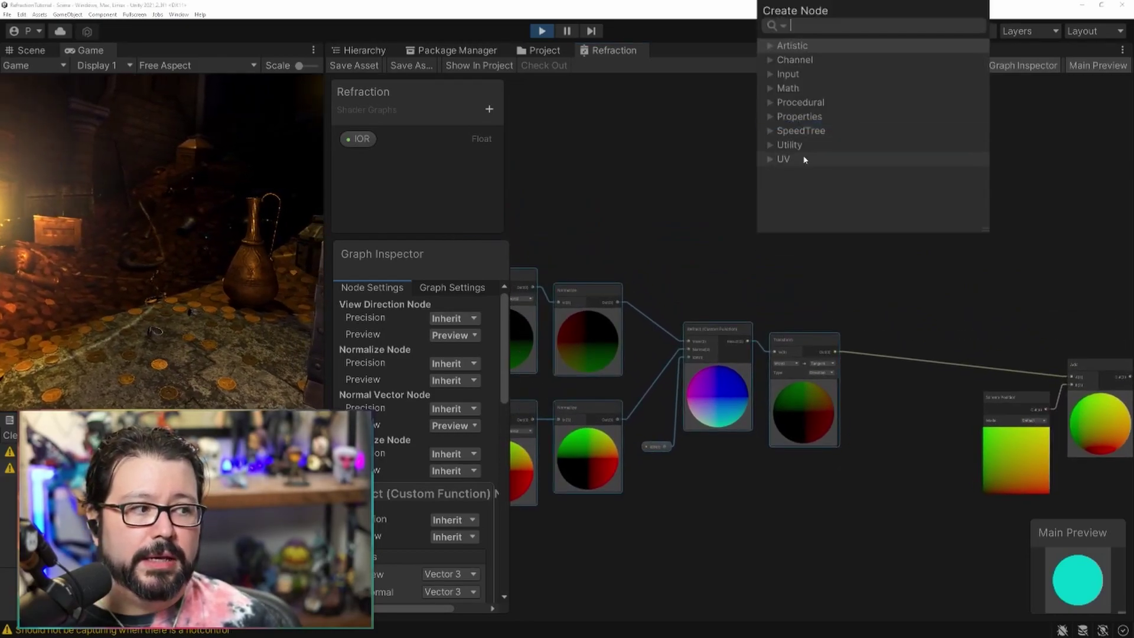
pyautogui.write('sampl')
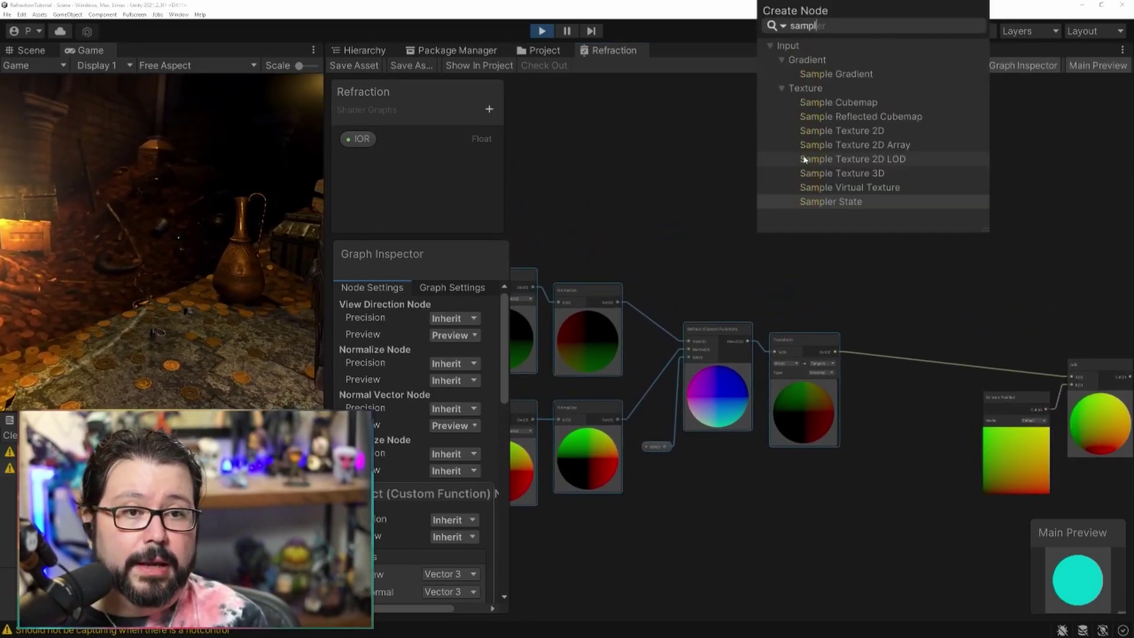
pyautogui.click(847, 130)
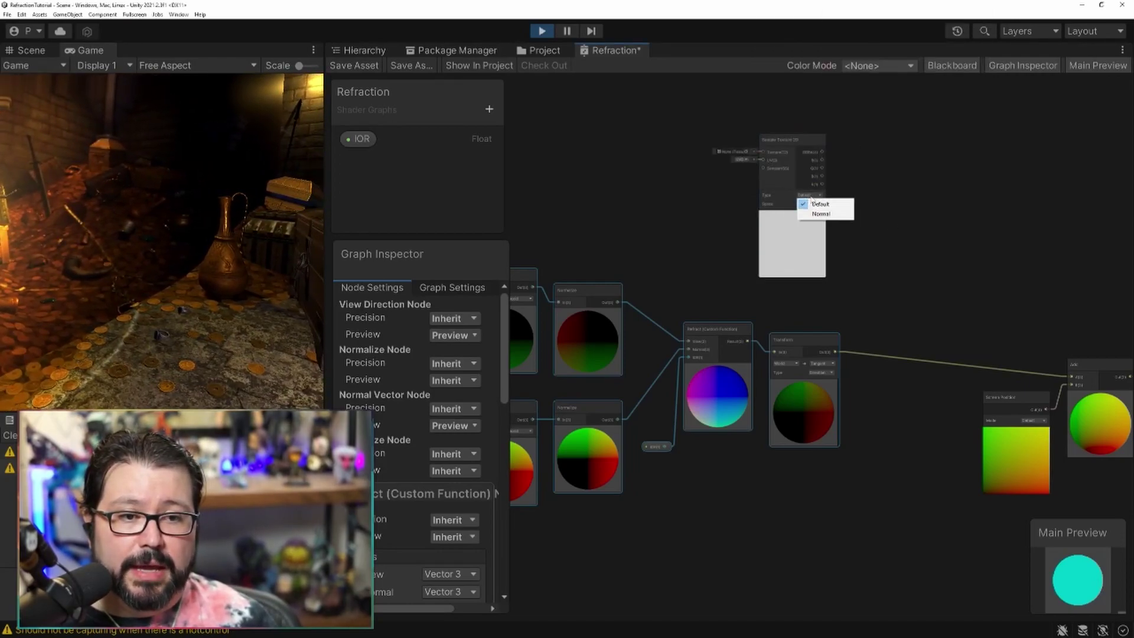
pyautogui.click(821, 214)
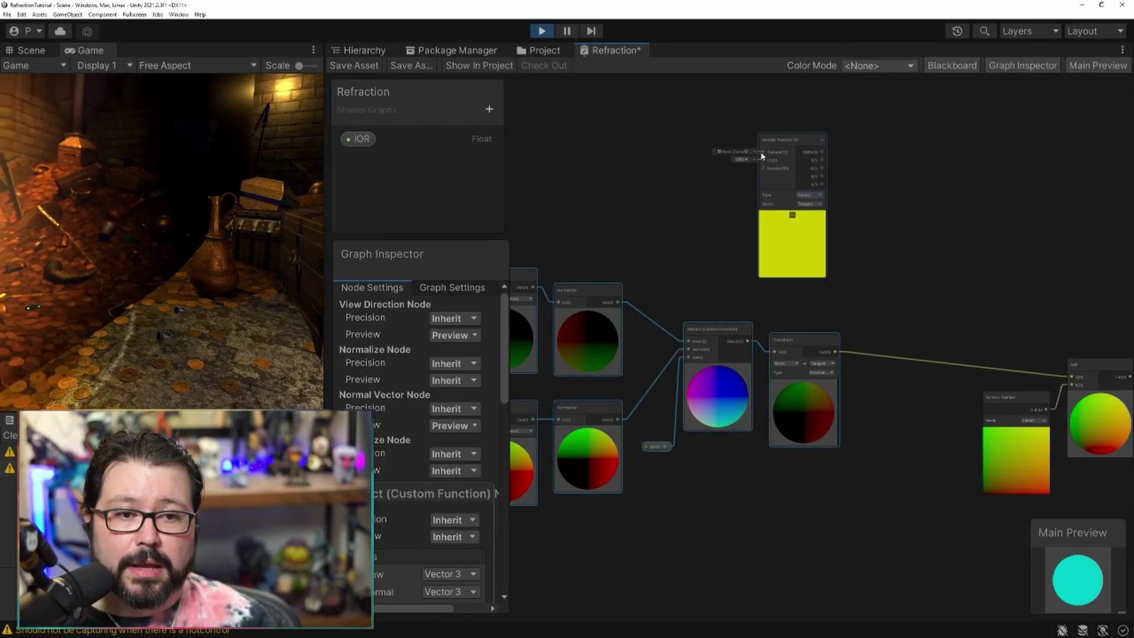
# - Feed the Sample Texture 2D node's Texture input from a new Texture 2D Asset node placed beside it
pyautogui.moveTo(674, 149); pyautogui.dragTo(671, 185, button='middle')
pyautogui.press('space')
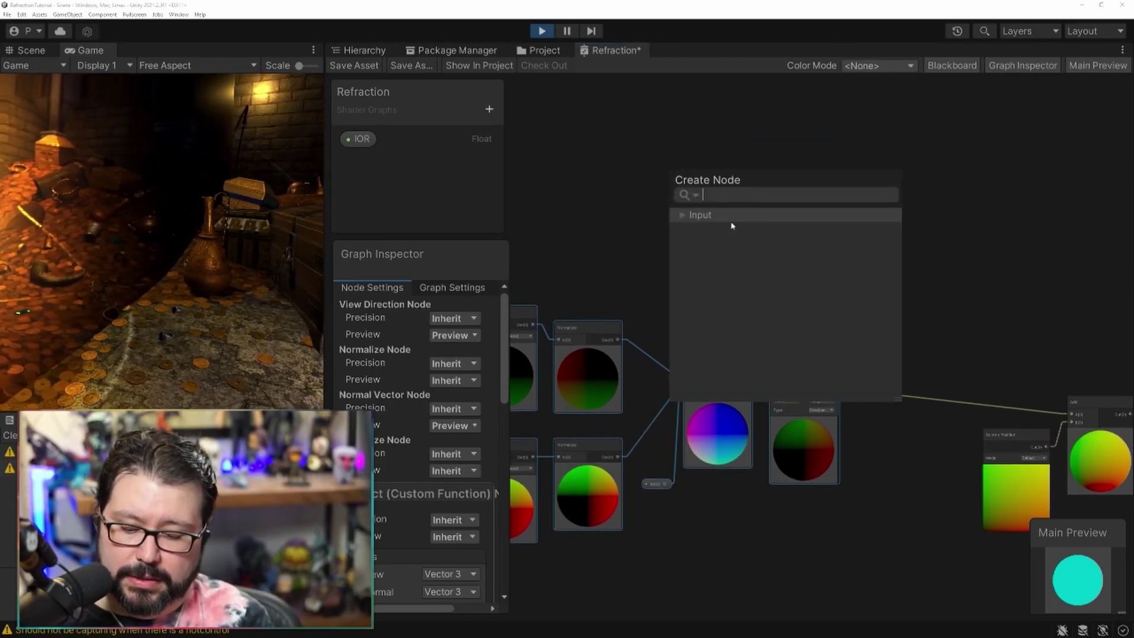
pyautogui.write('tex')
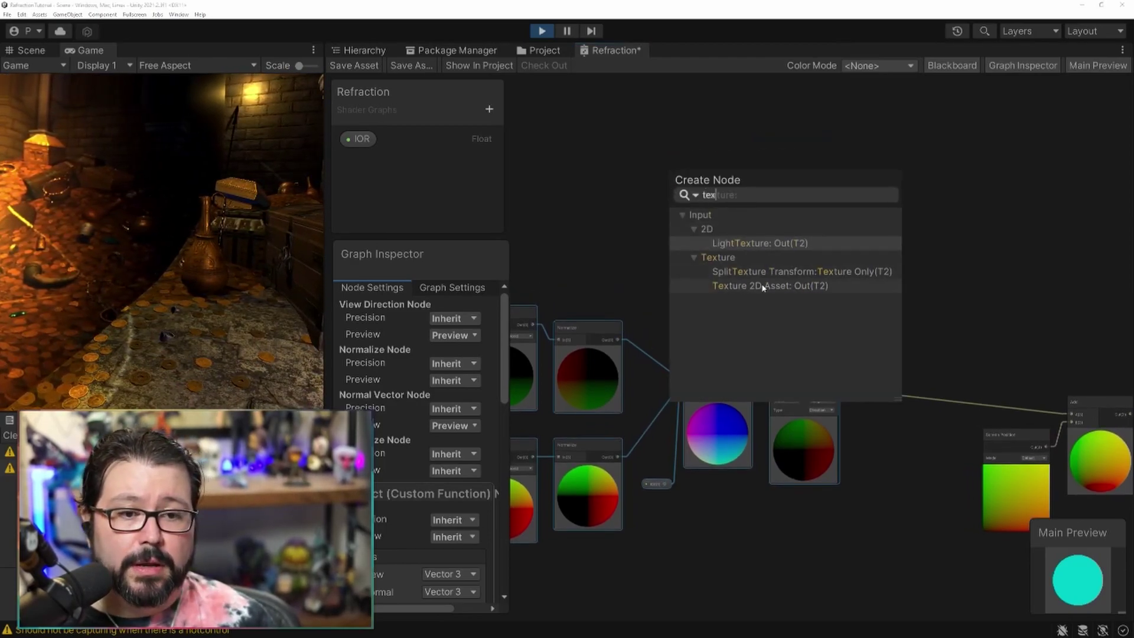
pyautogui.click(763, 287)
pyautogui.moveTo(635, 188); pyautogui.dragTo(676, 182)
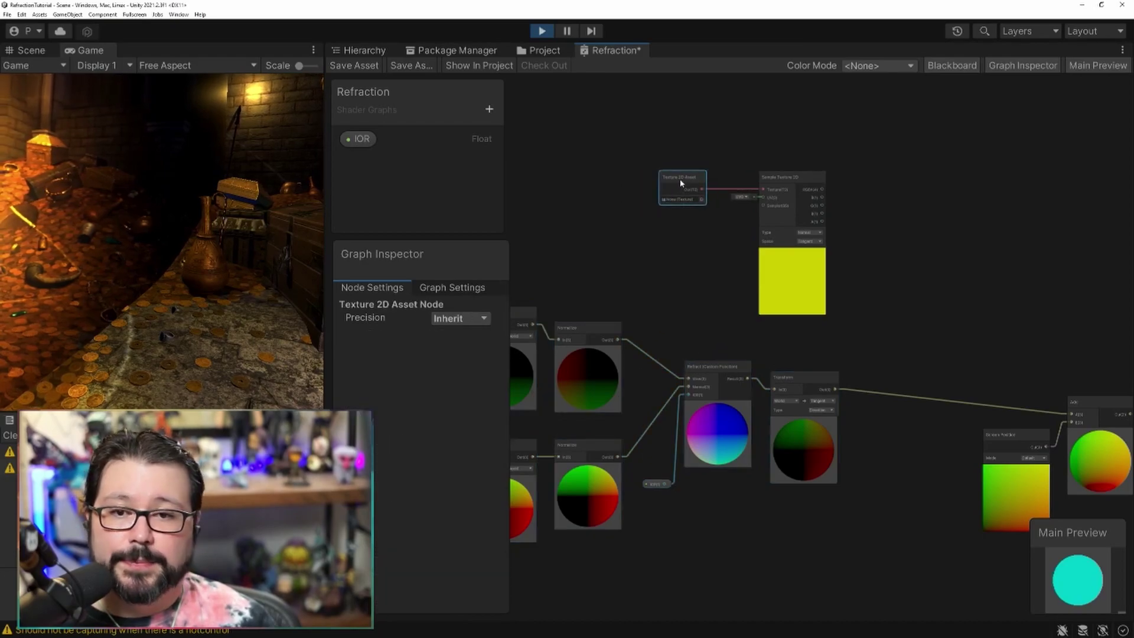
# - Convert the Texture 2D Asset node to a property named Normal with its mode set to Normal Map
pyautogui.rightClick(679, 180)
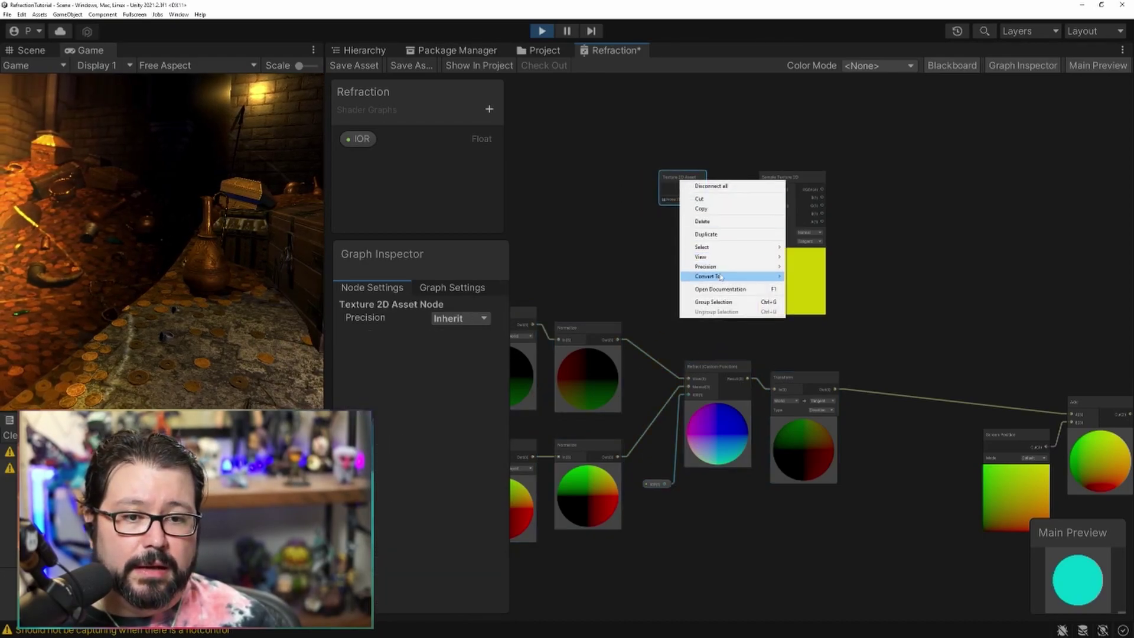
pyautogui.click(819, 296)
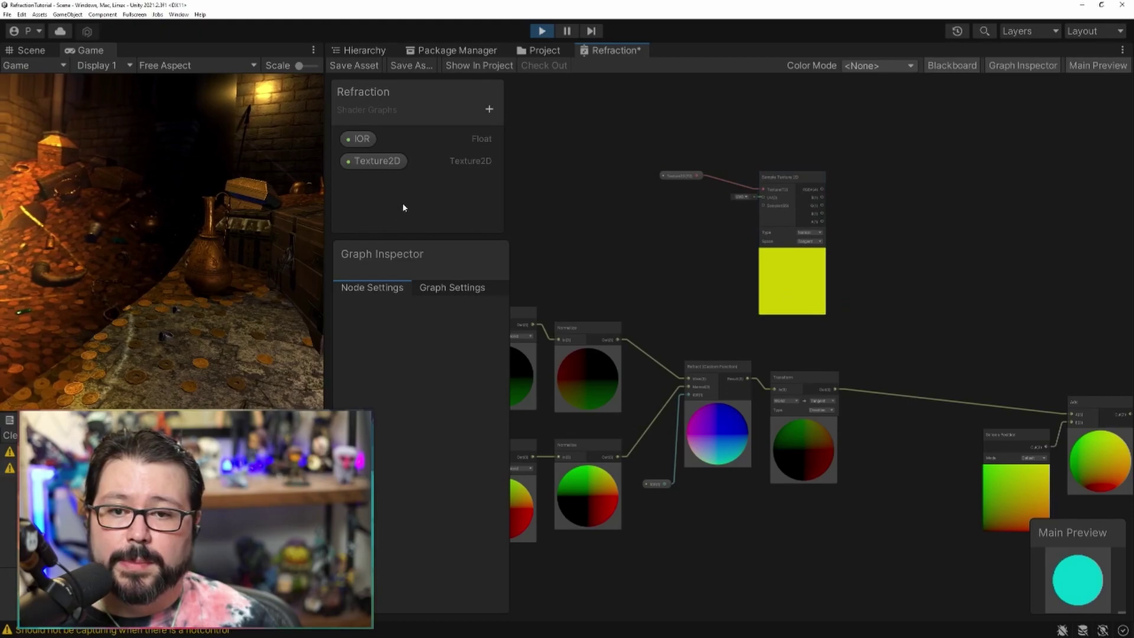
pyautogui.click(389, 162)
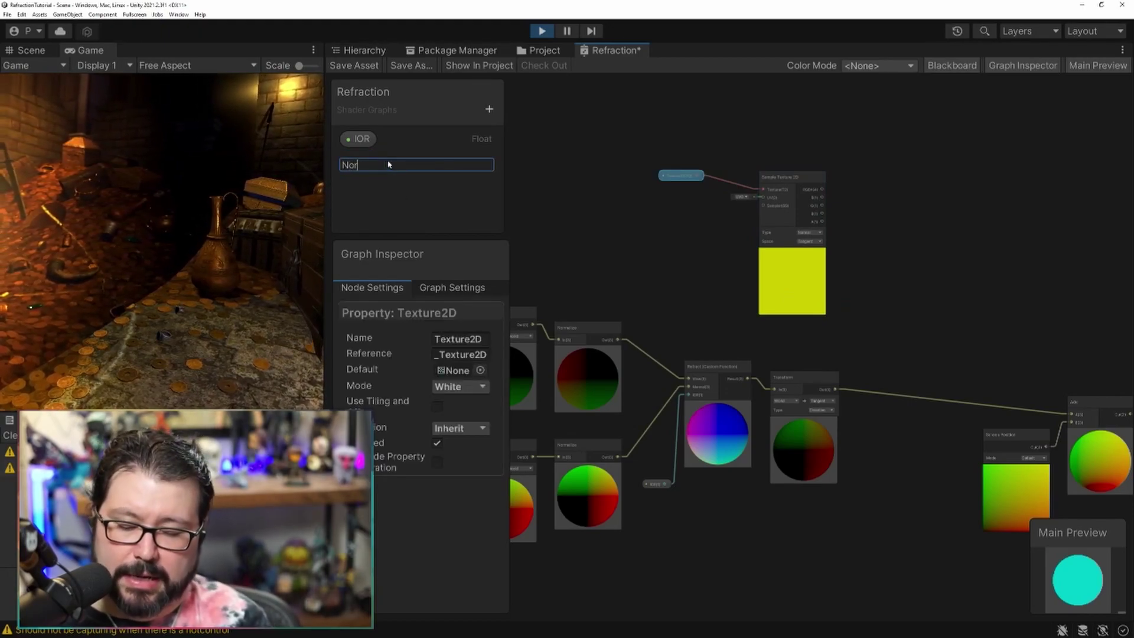
pyautogui.press('Return')
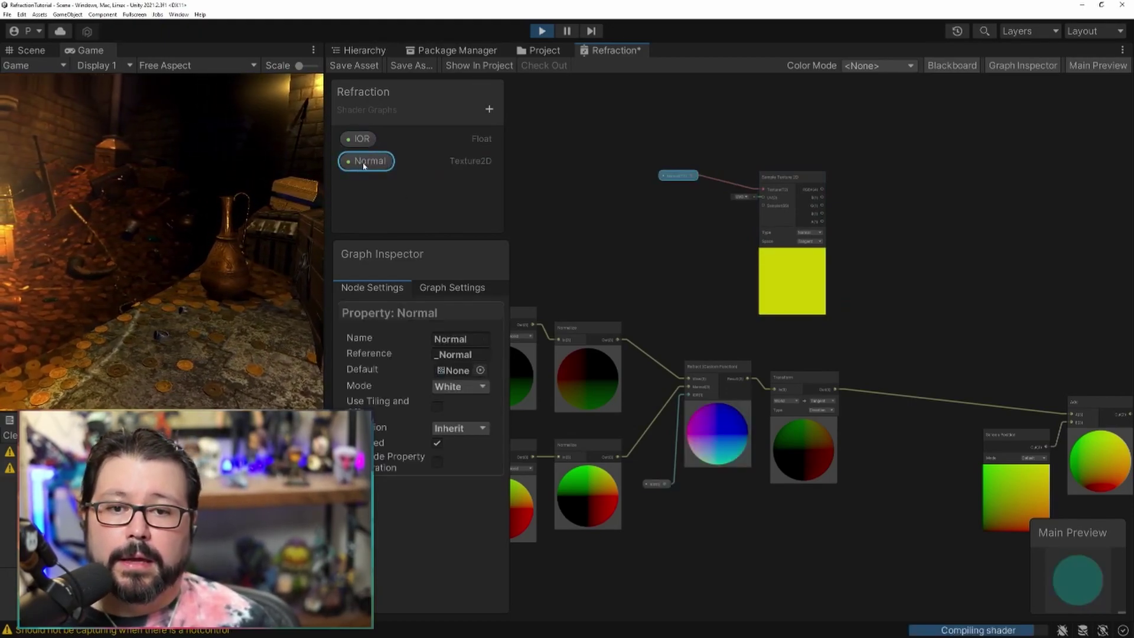
pyautogui.click(457, 387)
pyautogui.click(461, 429)
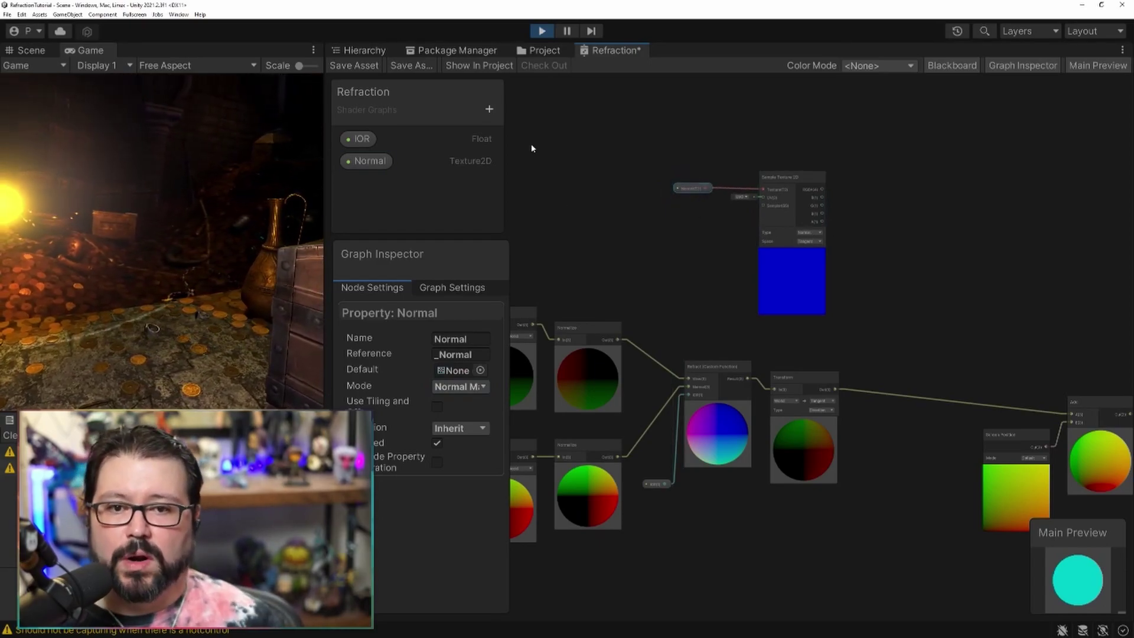
# - Add a Float property named NormalStrength and set its mode to Slider
pyautogui.click(489, 109)
pyautogui.click(513, 128)
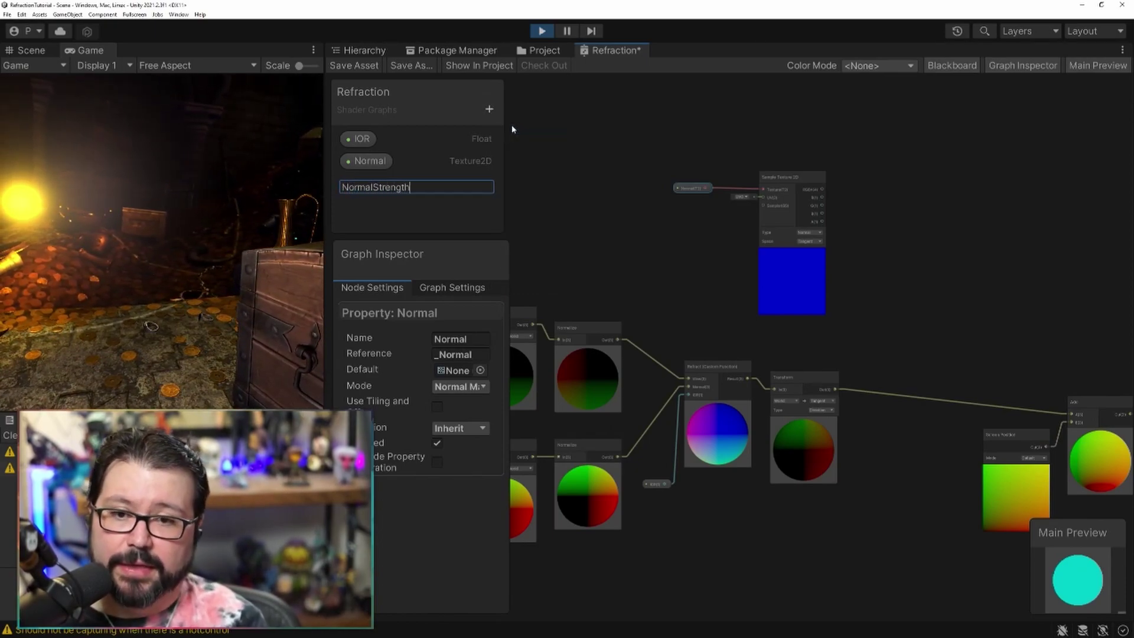
pyautogui.press('Return')
pyautogui.click(416, 188)
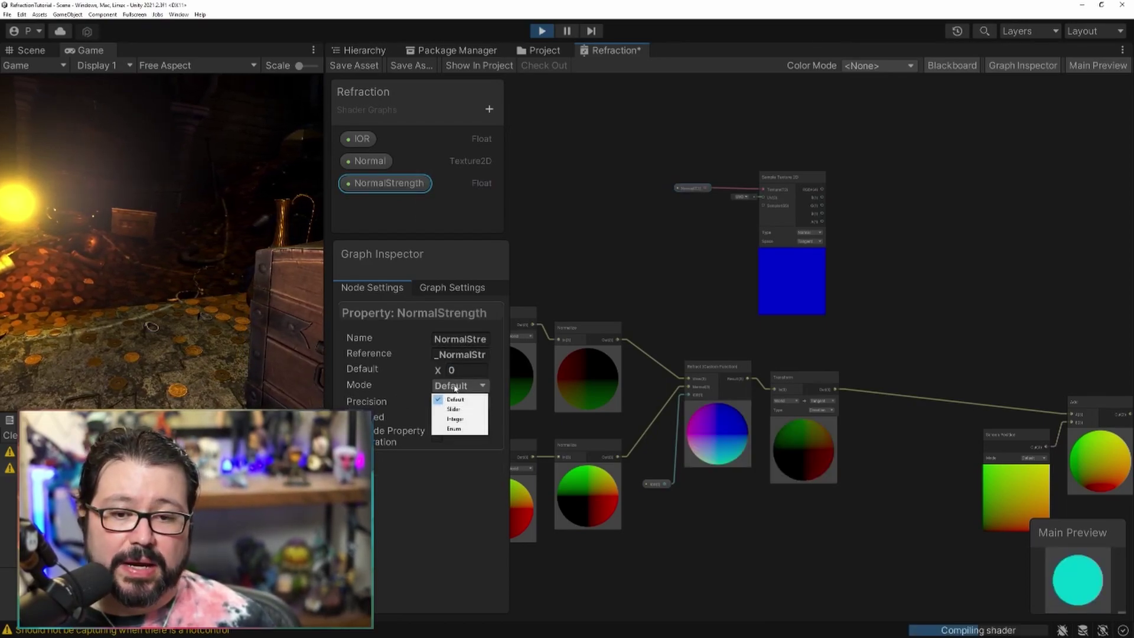
pyautogui.click(459, 410)
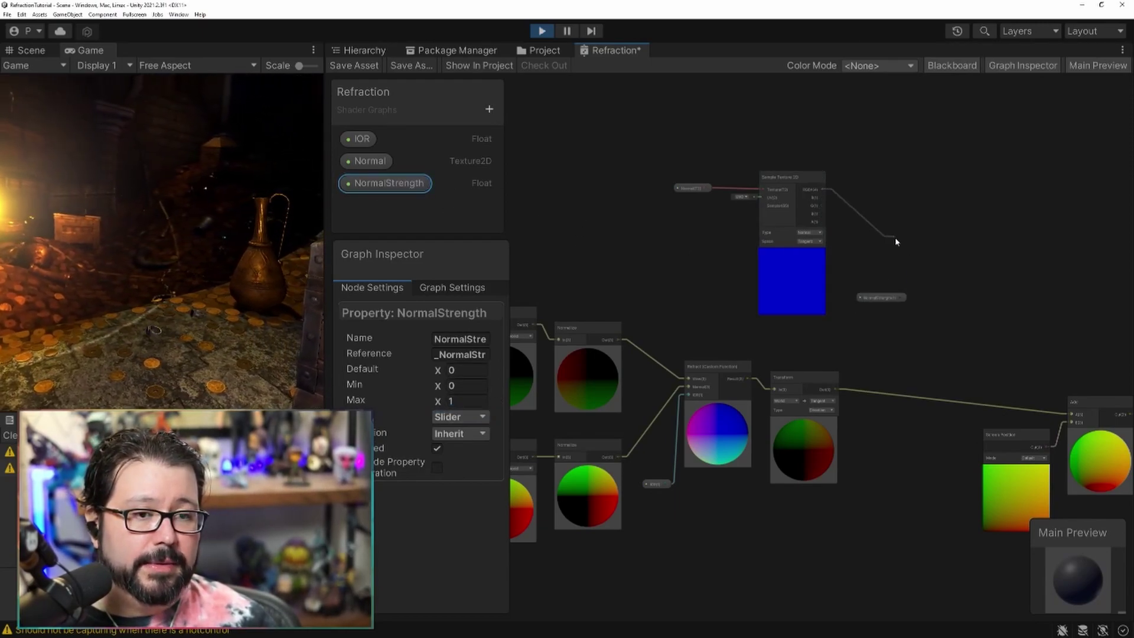
# - Multiply the Sample Texture 2D RGBA output by the NormalStrength property in a new Multiply node
pyautogui.moveTo(895, 241); pyautogui.dragTo(900, 234)
pyautogui.write('multi')
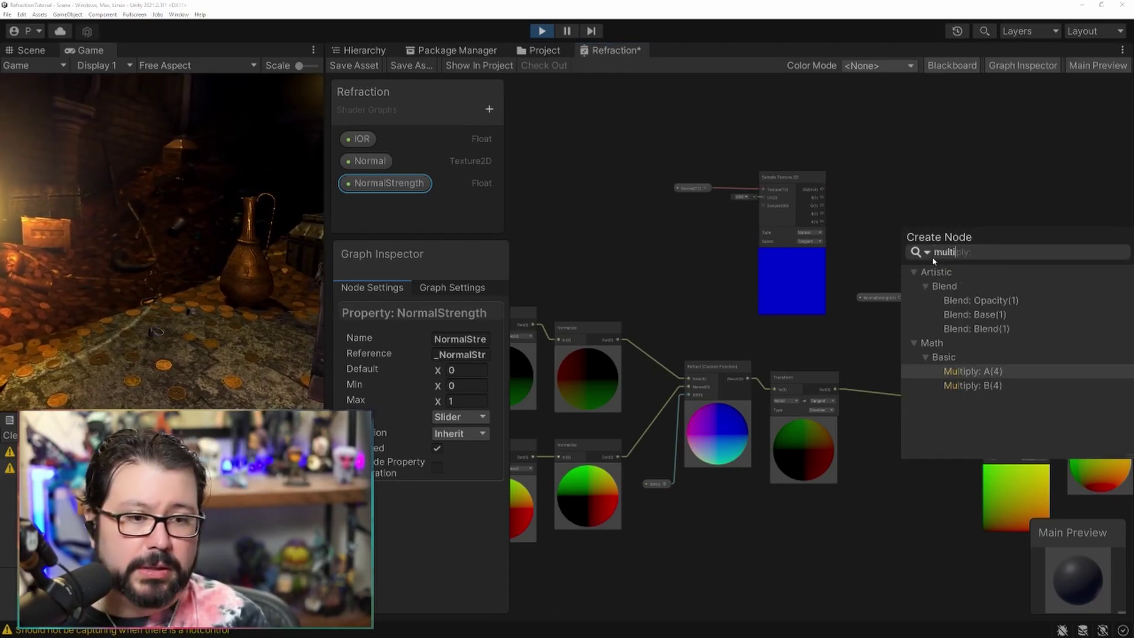
pyautogui.press('Return')
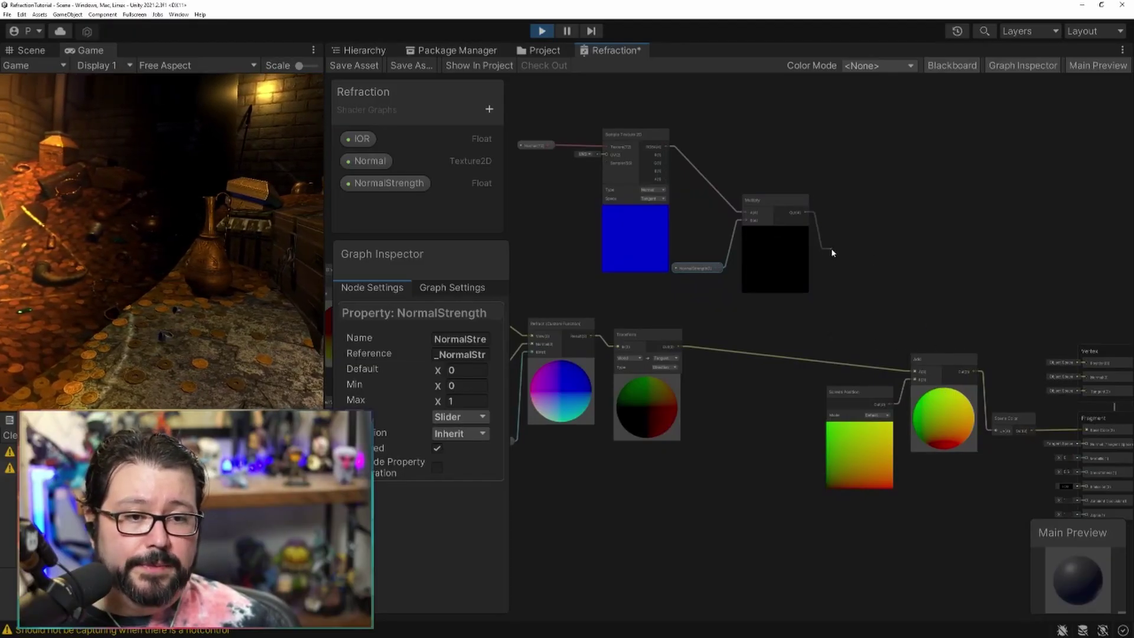
# - Sum the normal map's Multiply output and the Transform node's output in a new Add node
pyautogui.moveTo(831, 253); pyautogui.dragTo(835, 250)
pyautogui.write('add')
pyautogui.press('Return')
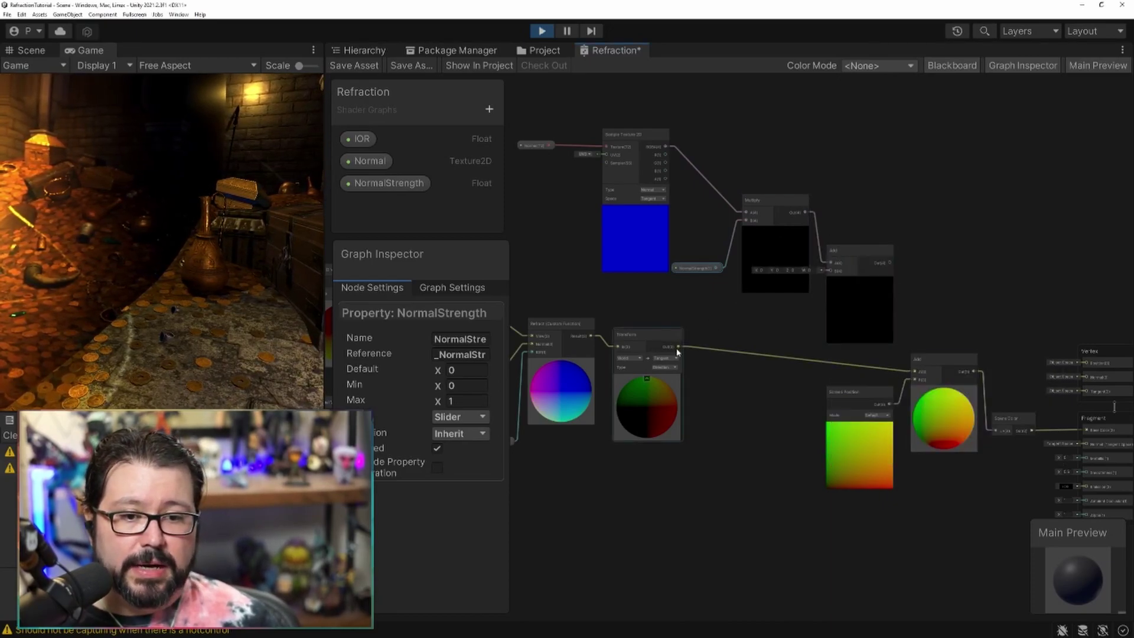
pyautogui.moveTo(848, 277); pyautogui.dragTo(837, 271)
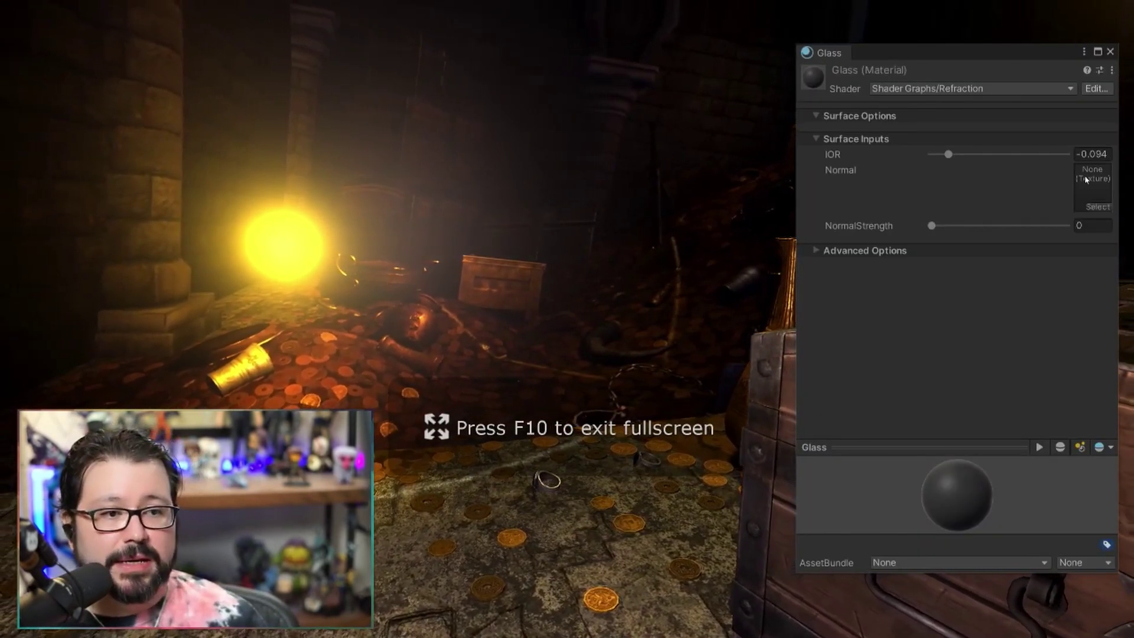
# - Assign the purple Alunar_Ast normal map as the Glass material's Normal texture and set NormalStrength to 0.017
pyautogui.click(1098, 208)
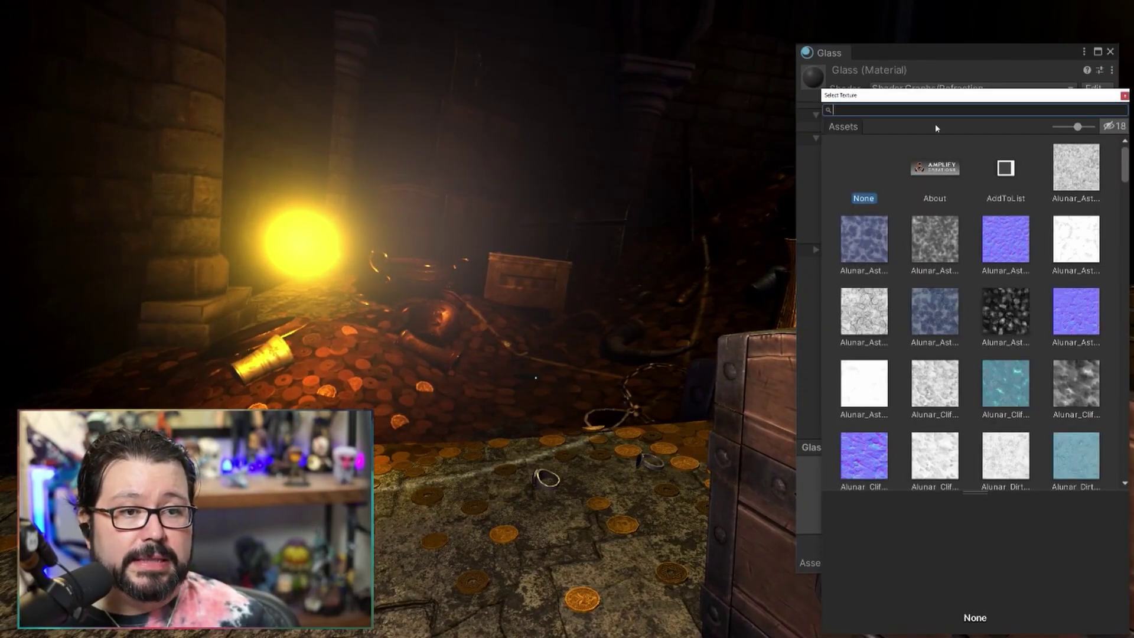
pyautogui.doubleClick(1006, 239)
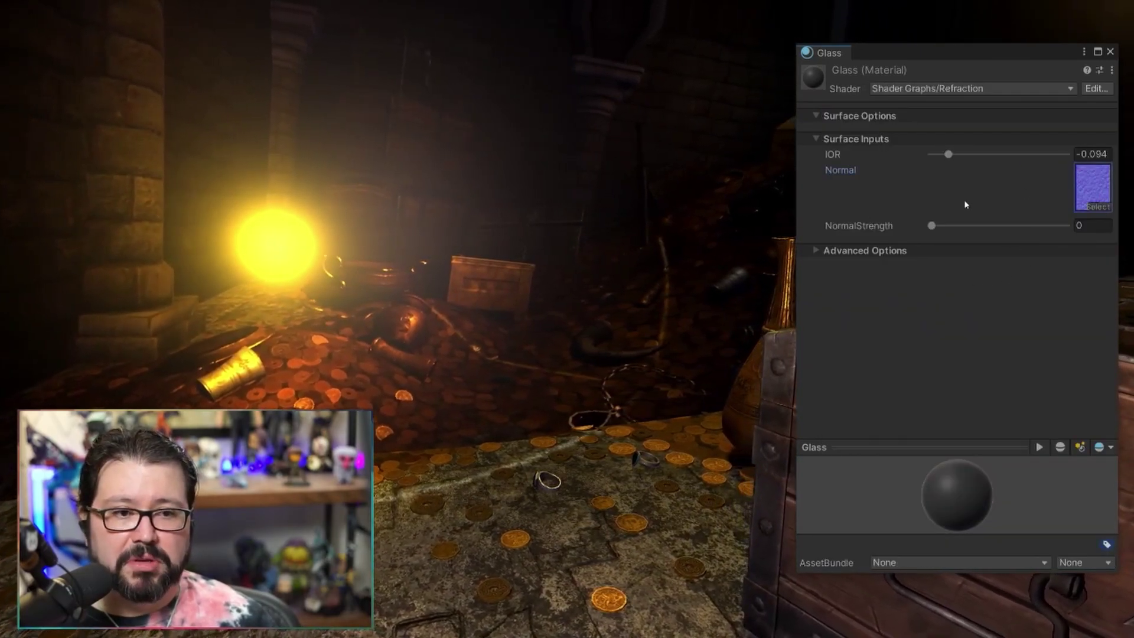
pyautogui.moveTo(932, 226); pyautogui.dragTo(958, 228)
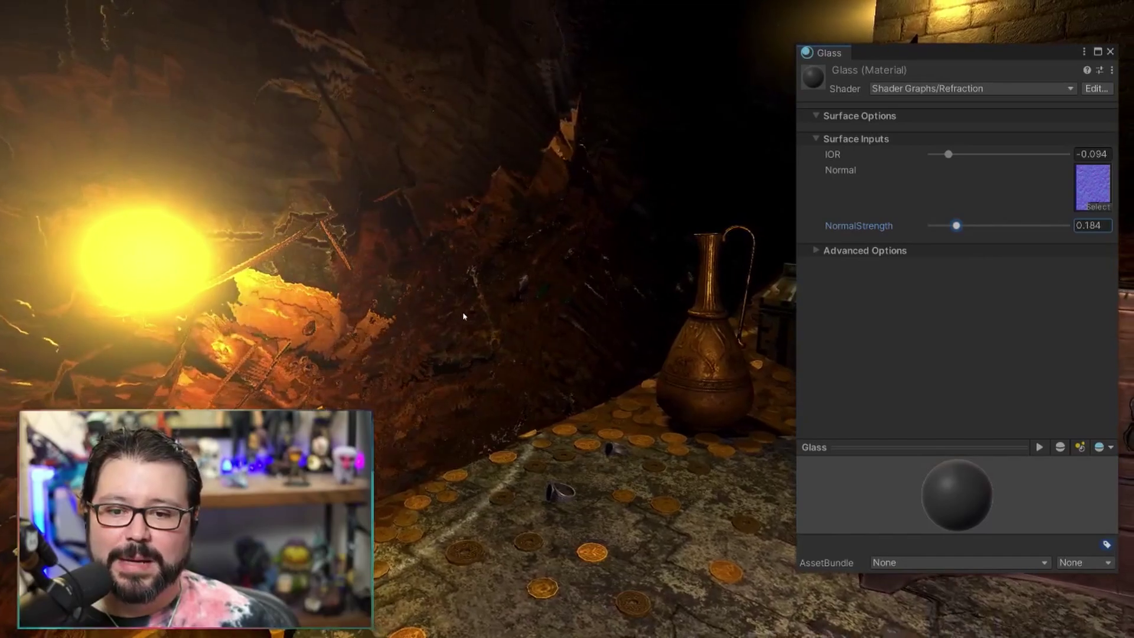
pyautogui.moveTo(956, 226)
pyautogui.mouseDown()
pyautogui.moveTo(934, 228)
pyautogui.moveTo(1010, 231)
pyautogui.moveTo(939, 228)
pyautogui.mouseUp()
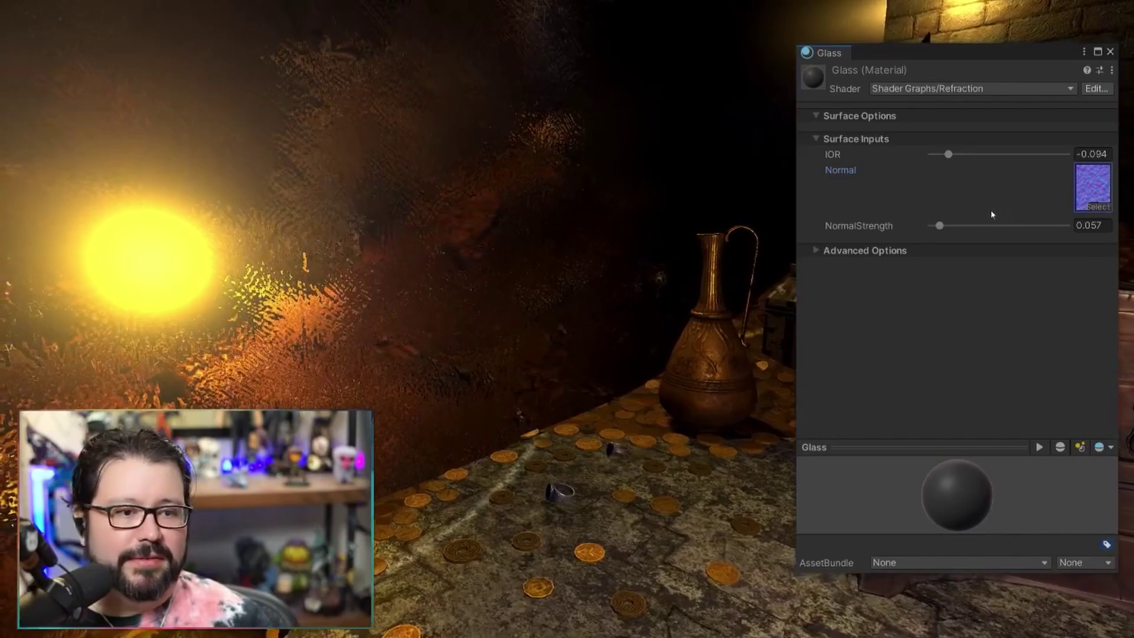
pyautogui.moveTo(942, 229)
pyautogui.mouseDown()
pyautogui.moveTo(1025, 225)
pyautogui.moveTo(934, 226)
pyautogui.mouseUp()
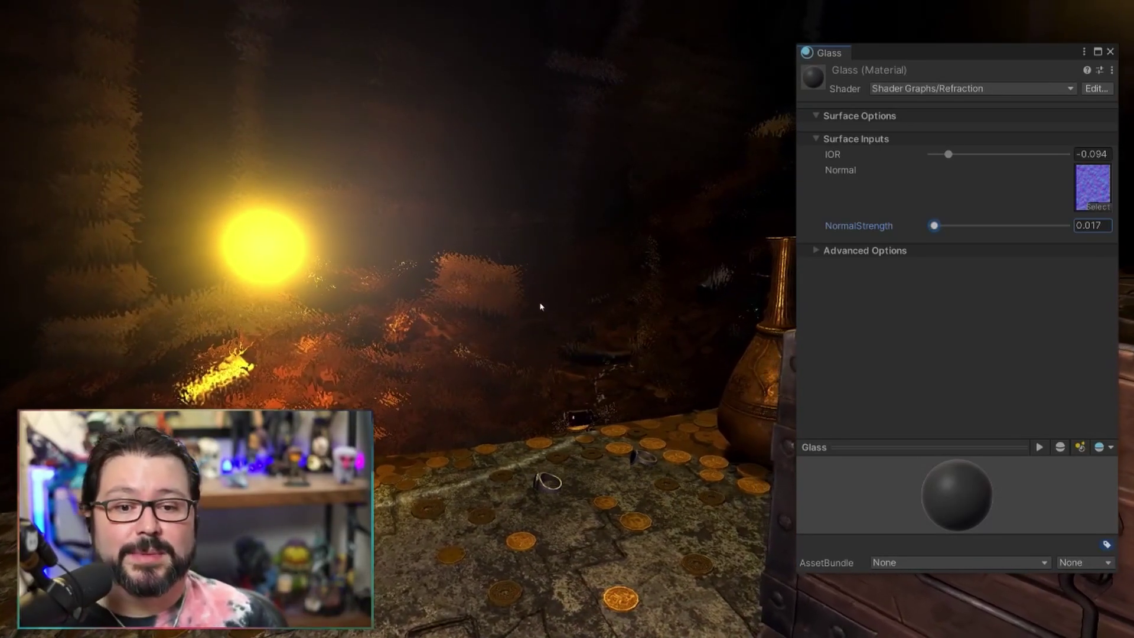
# - Inspect the Glass material on the crystals in the fullscreen game view and fine-tune its NormalStrength to 0.017
pyautogui.press('F11')
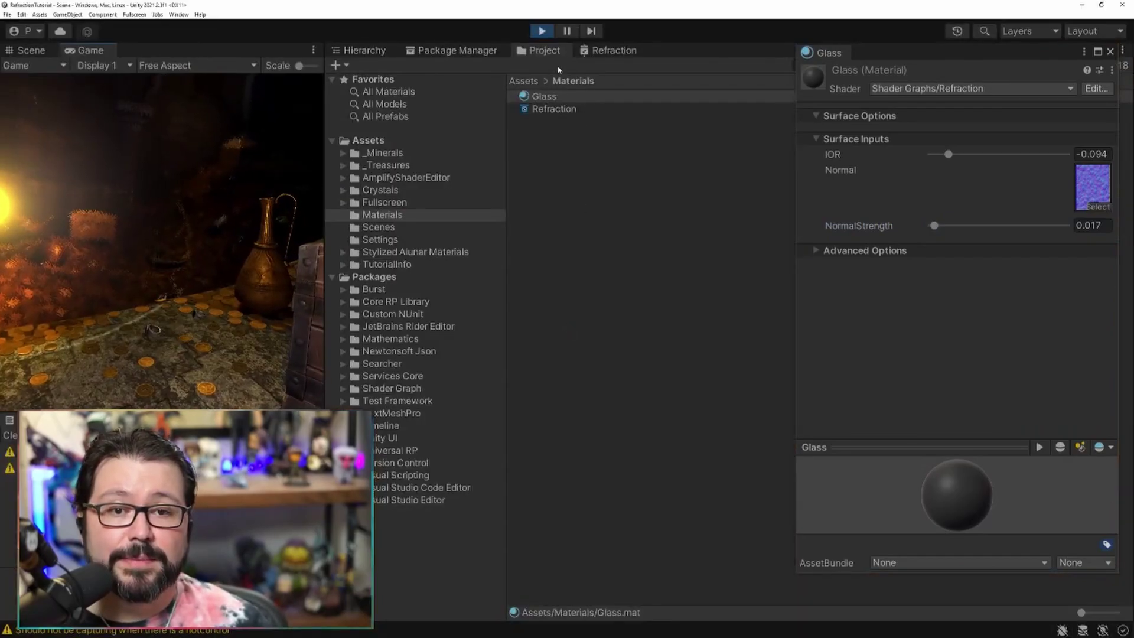
pyautogui.press('F10')
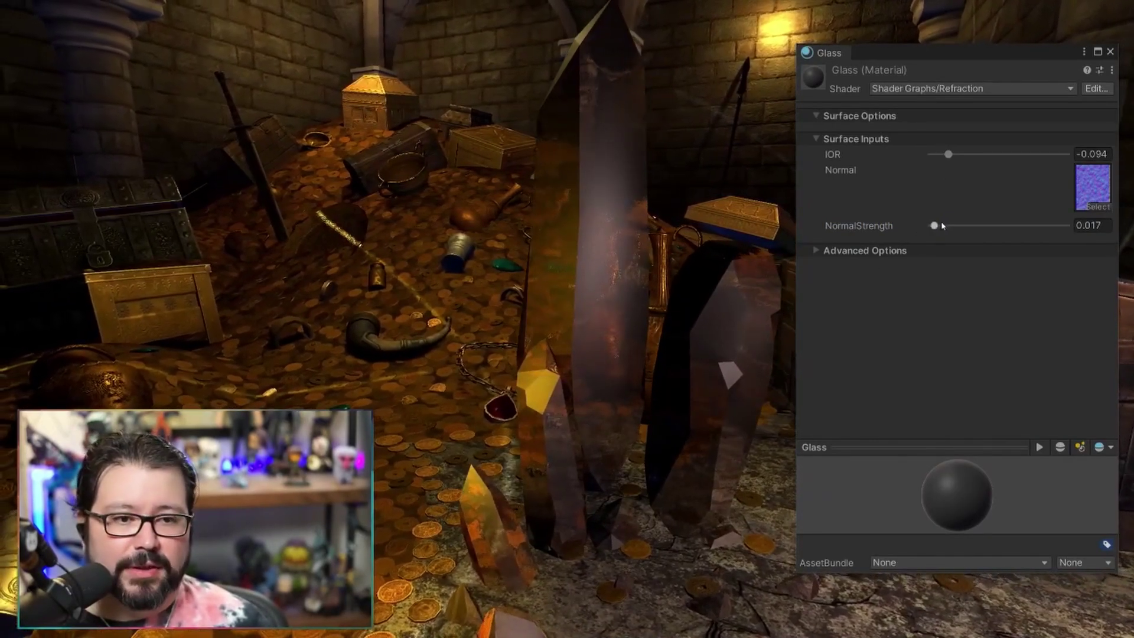
pyautogui.moveTo(932, 228)
pyautogui.mouseDown()
pyautogui.moveTo(991, 229)
pyautogui.moveTo(932, 225)
pyautogui.mouseUp()
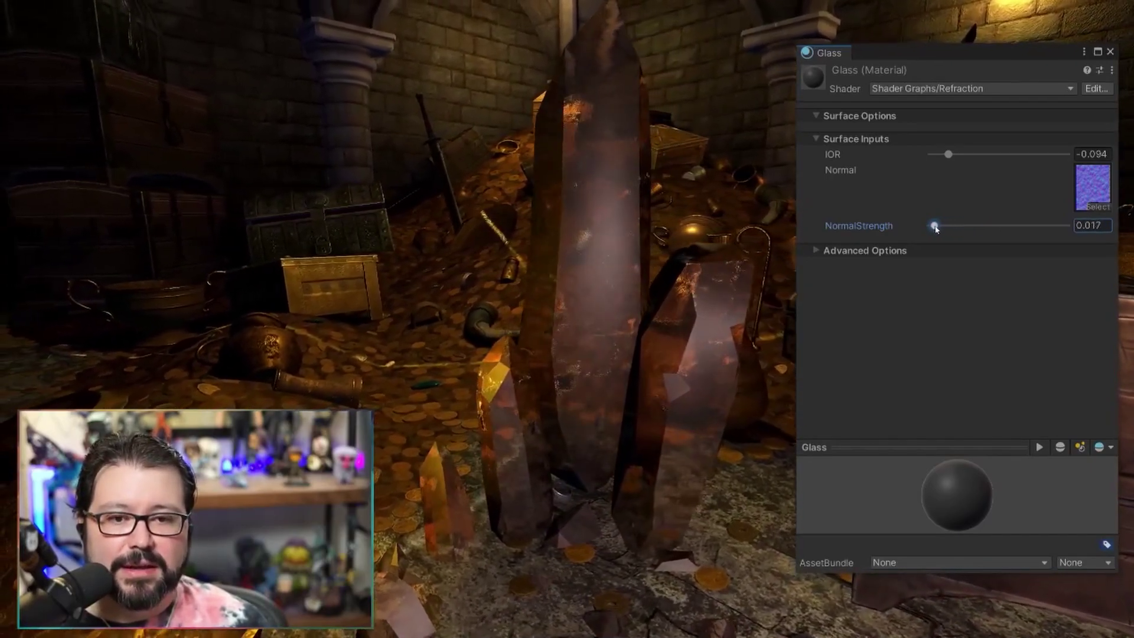